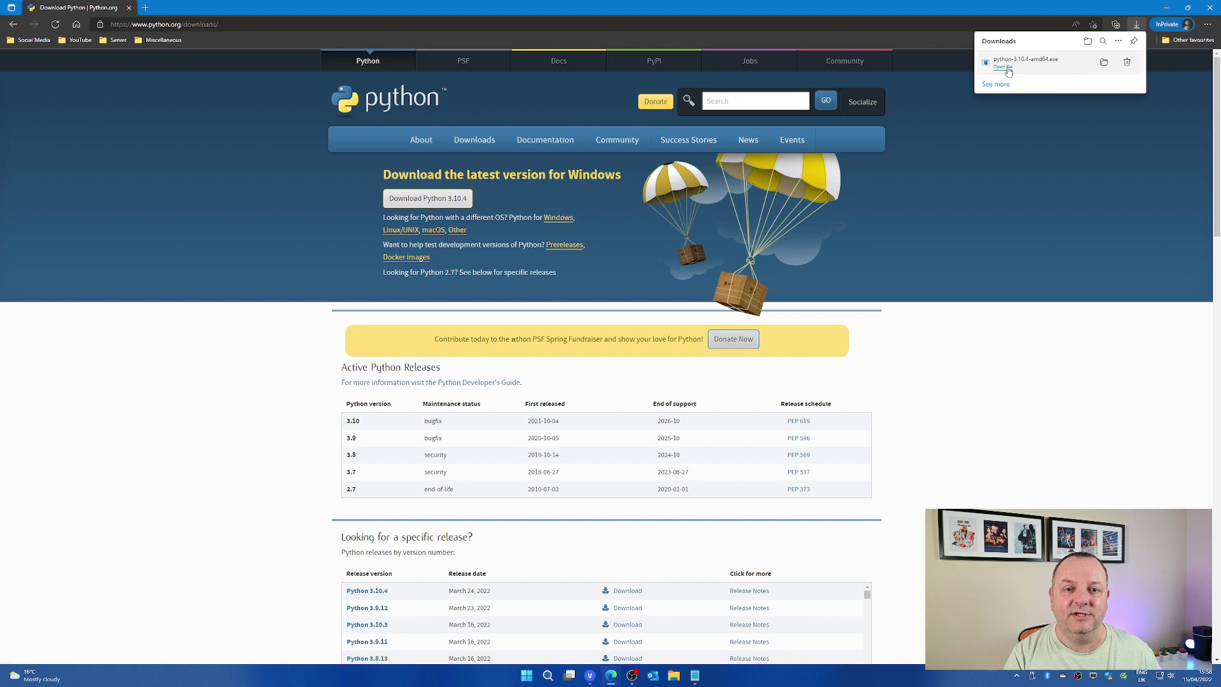
# Run the downloaded Python 3.10.4 installer with Install Now, then close setup when finished.
pyautogui.click(1003, 67)
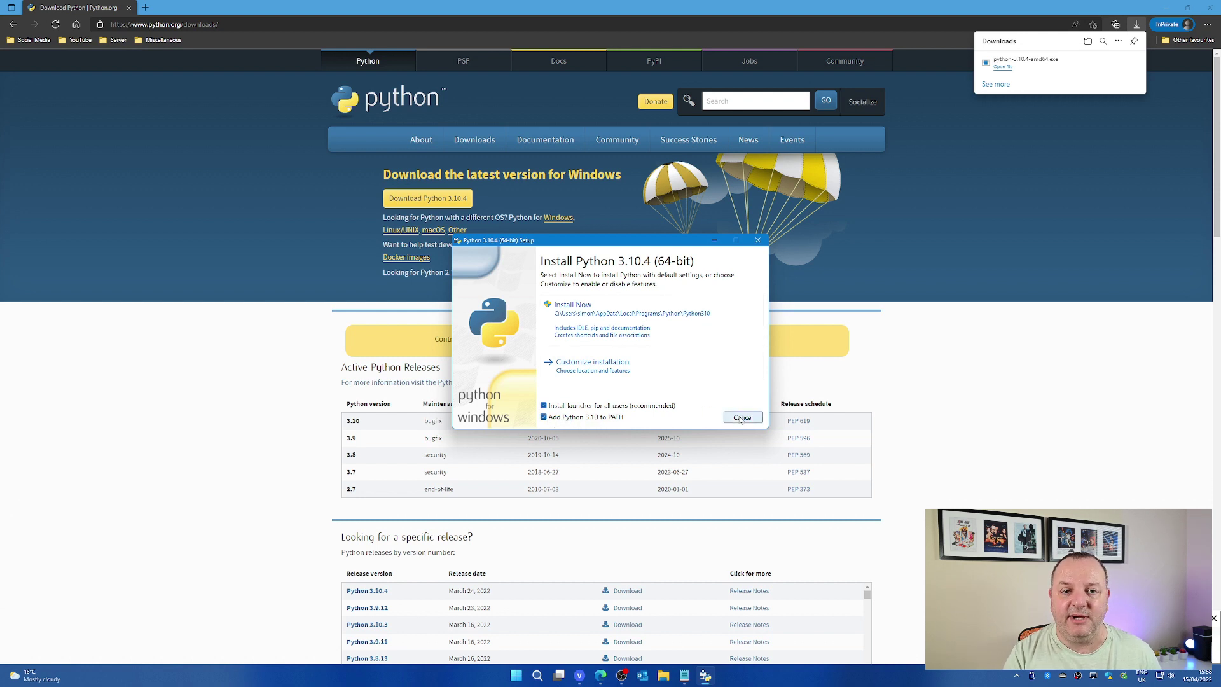
pyautogui.click(618, 330)
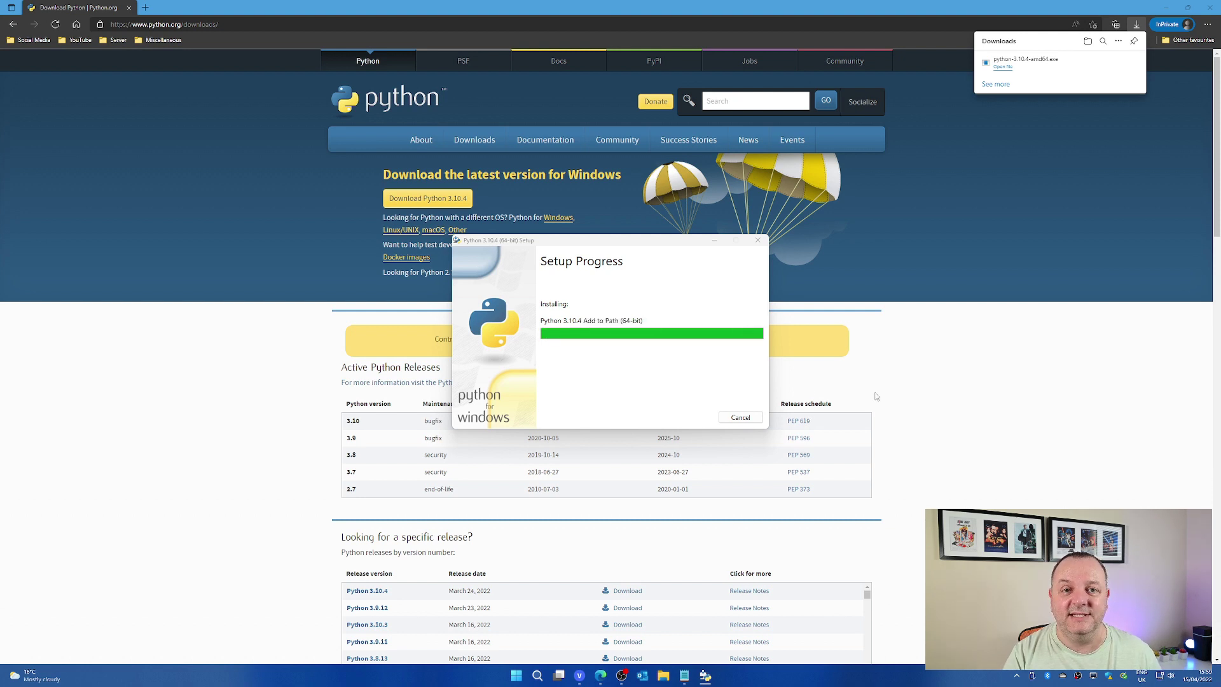
pyautogui.click(741, 416)
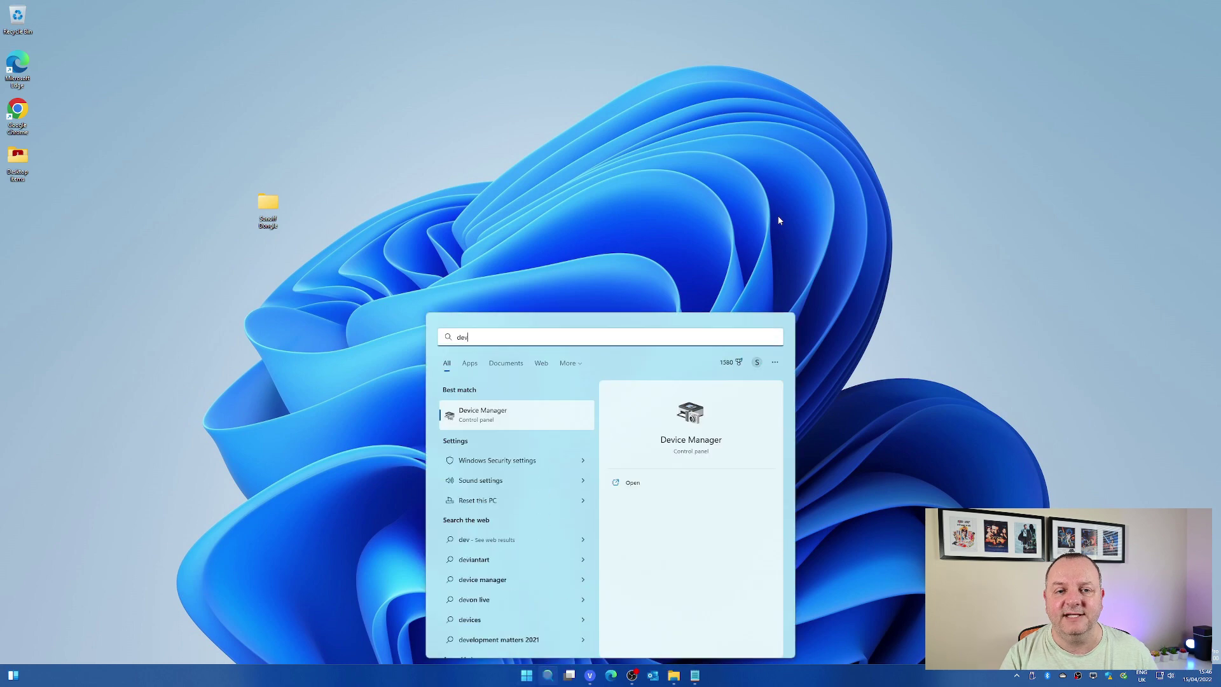
# Open Device Manager and expand Ports (COM & LPT) to find the CP210x bridge on COM3.
pyautogui.press('Return')
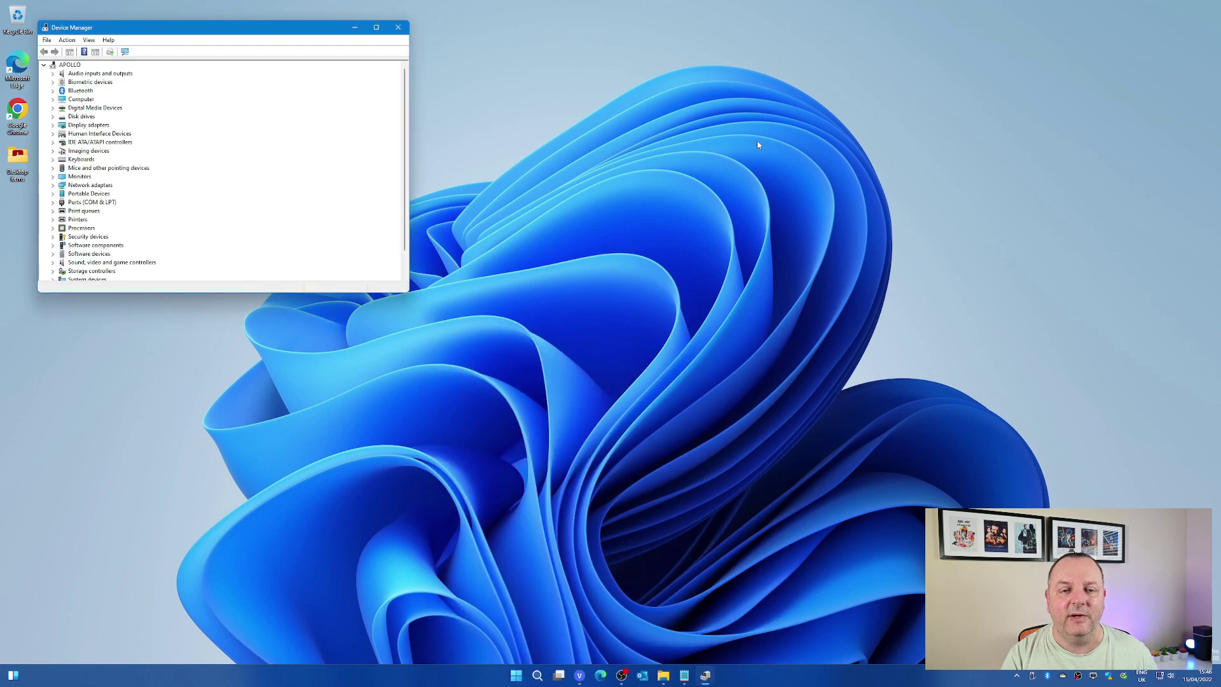
pyautogui.moveTo(202, 29); pyautogui.dragTo(535, 129)
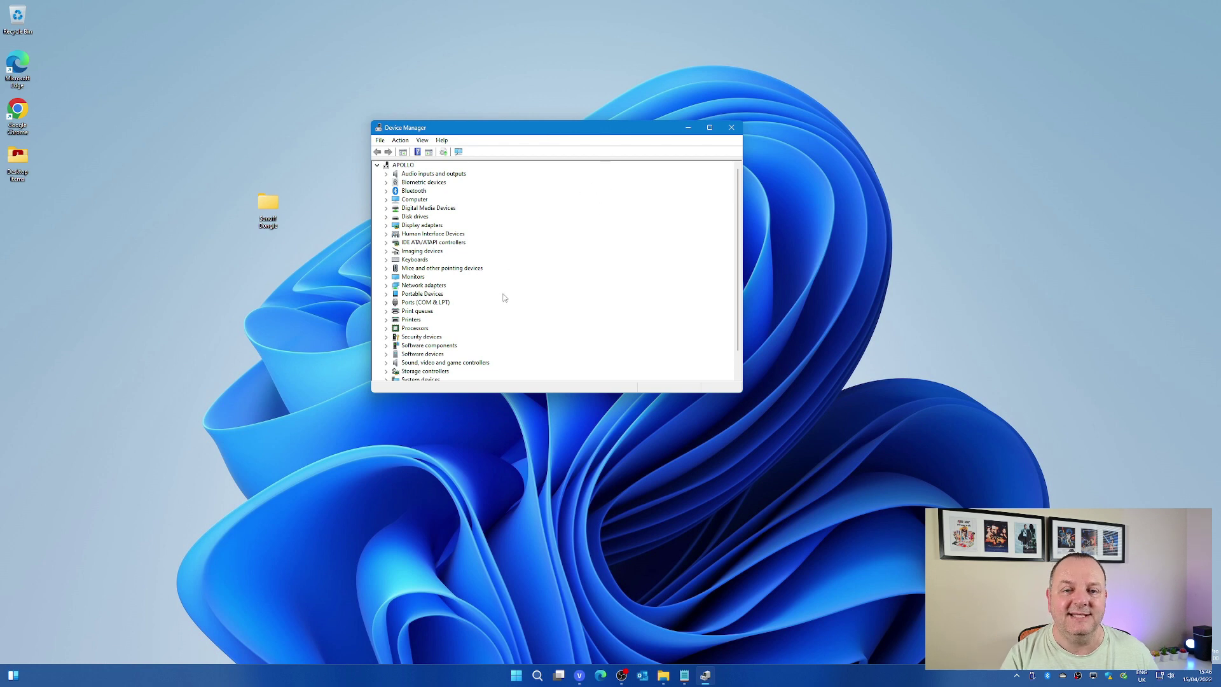
pyautogui.click(385, 303)
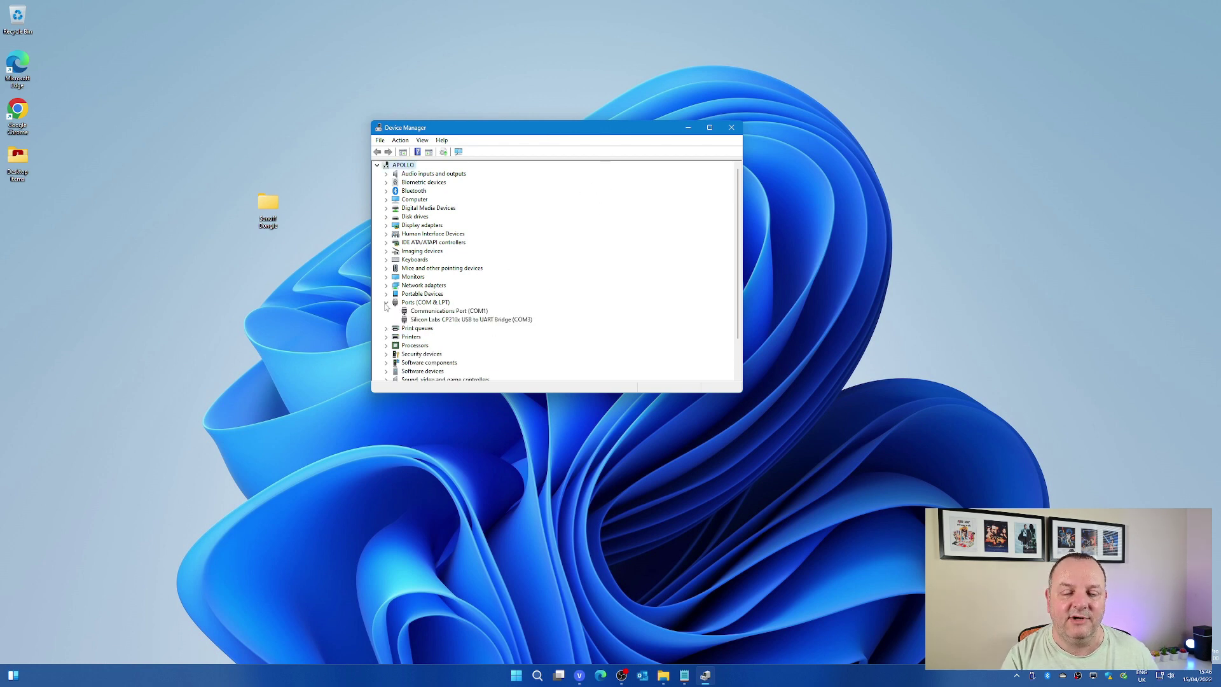
pyautogui.click(435, 322)
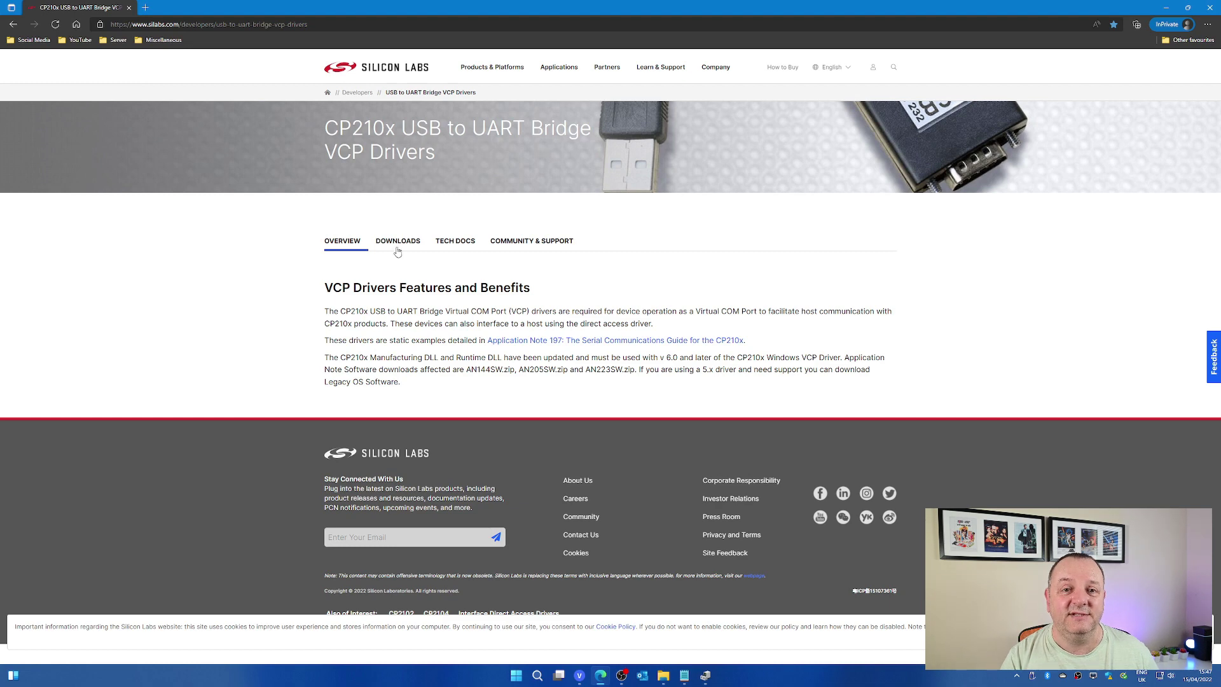
# Download the CP210x Universal Windows Driver zip, show it in its folder, and create a desktop folder.
pyautogui.click(398, 244)
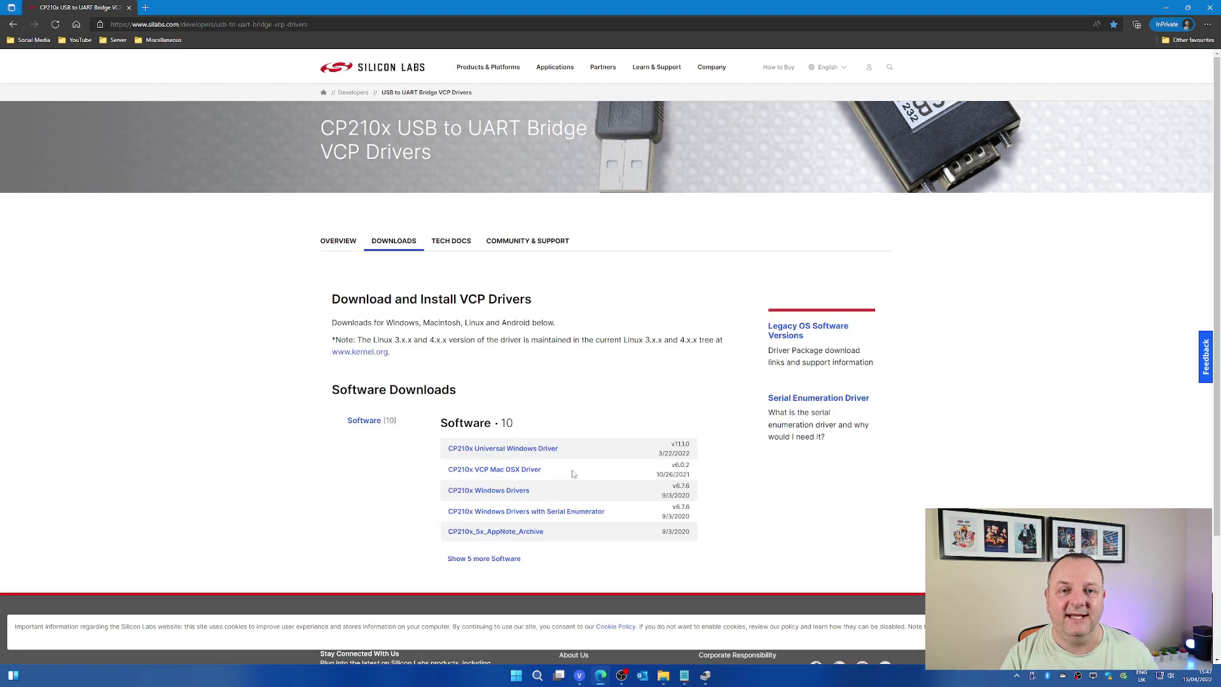
pyautogui.click(528, 449)
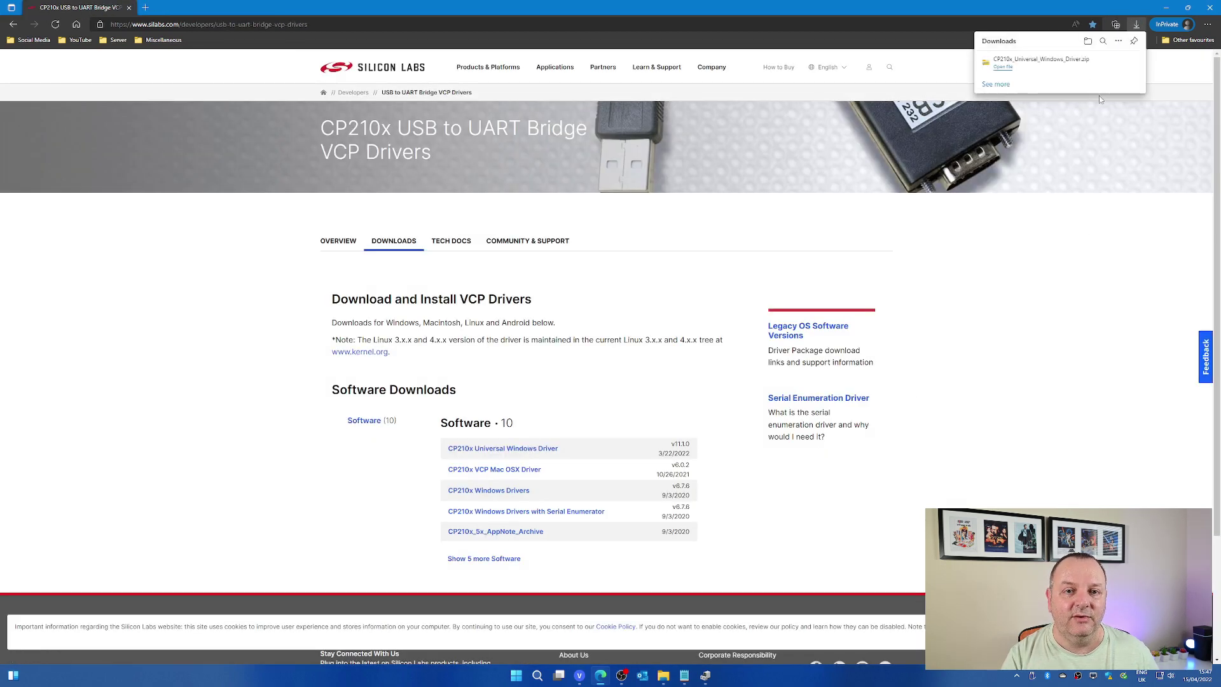
pyautogui.click(1103, 63)
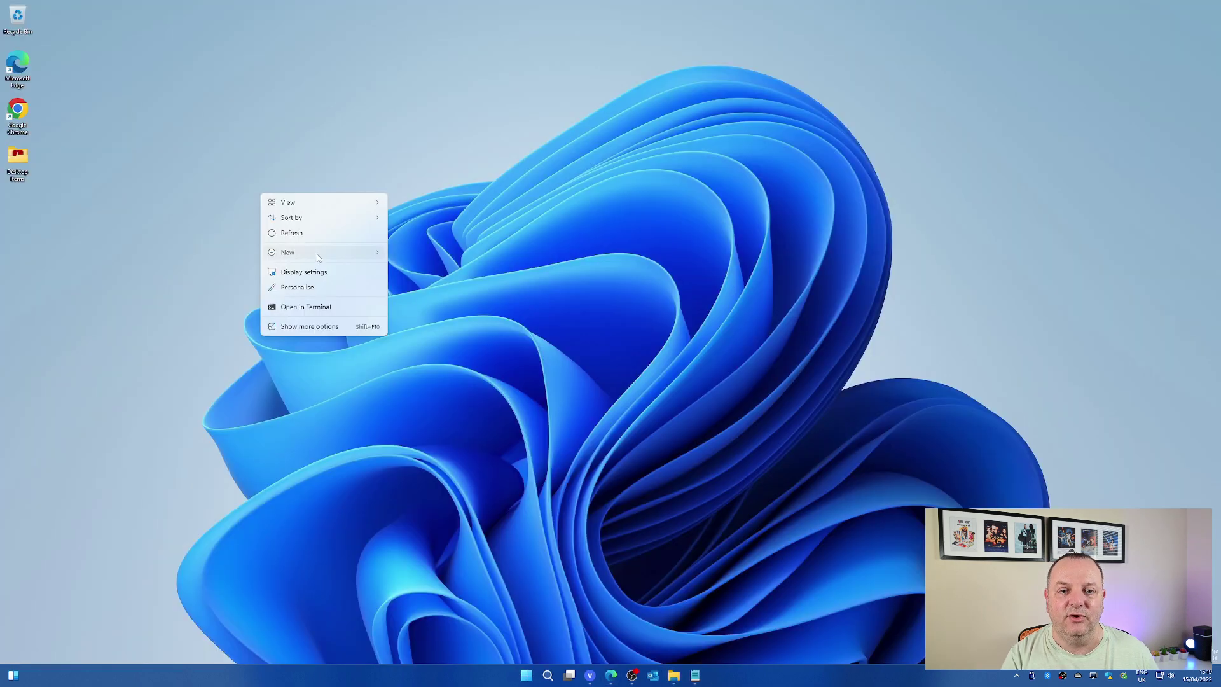
pyautogui.moveTo(316, 254)
pyautogui.click(413, 252)
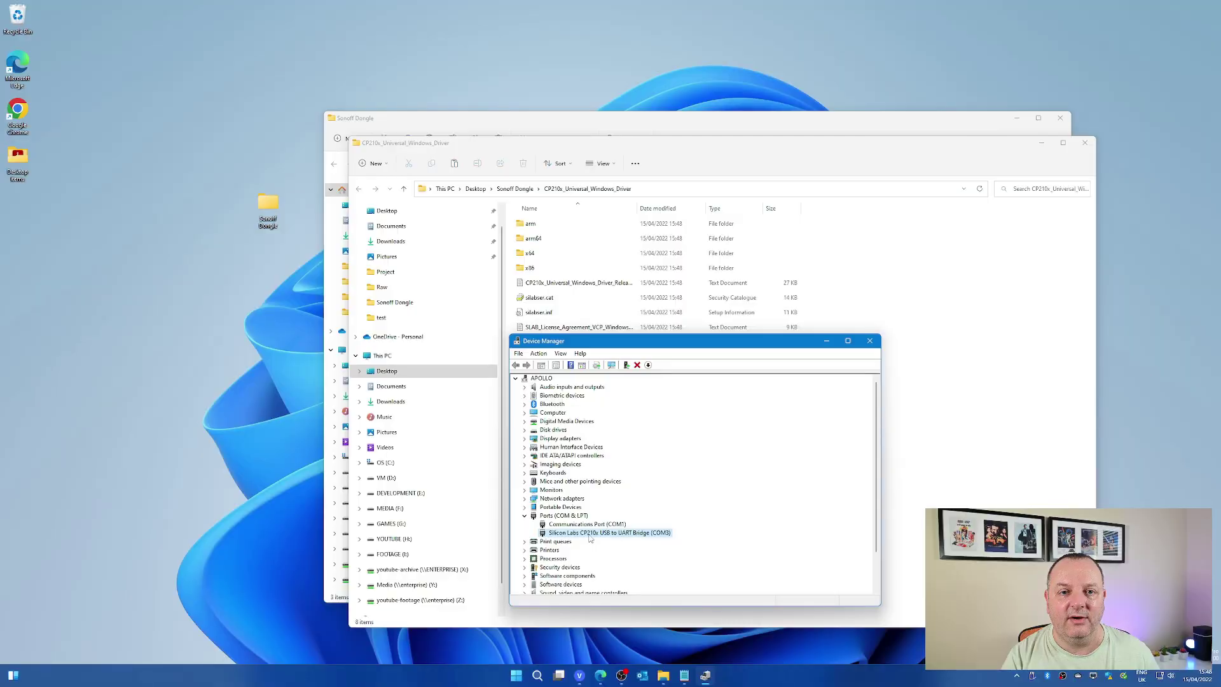
# Update the CP210x driver from Desktop > Sonoff Dongle > CP210x_Universal_Windows_Driver.
pyautogui.rightClick(590, 534)
pyautogui.click(623, 539)
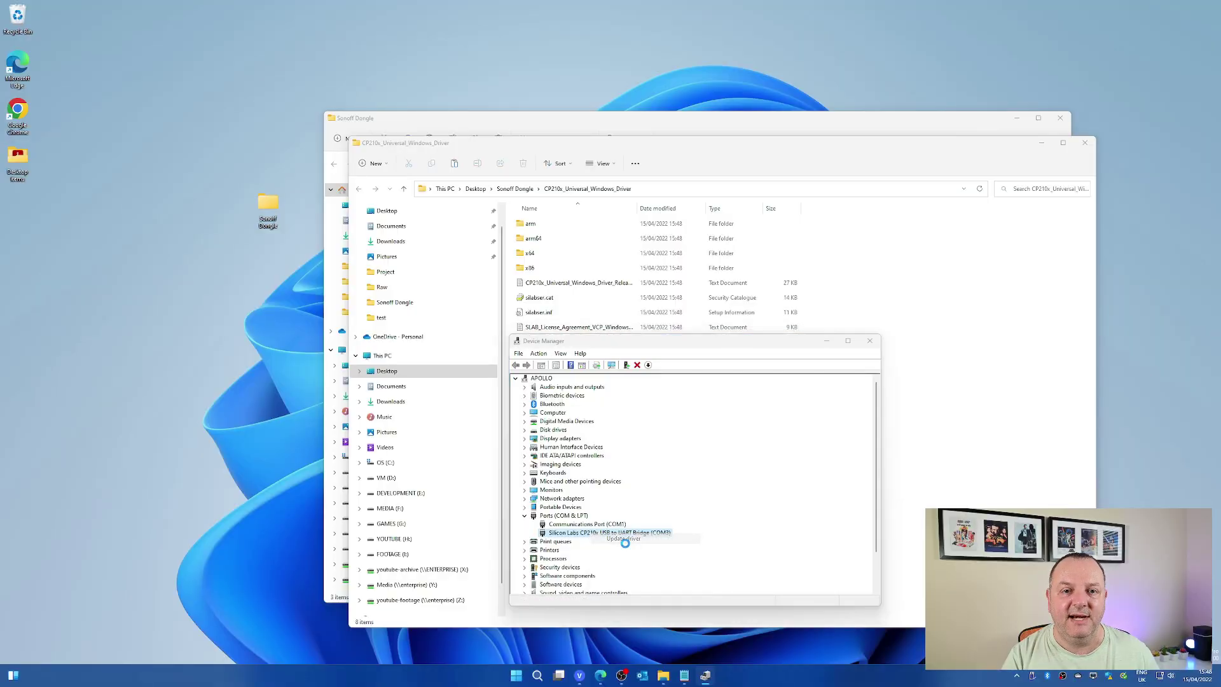
pyautogui.click(633, 503)
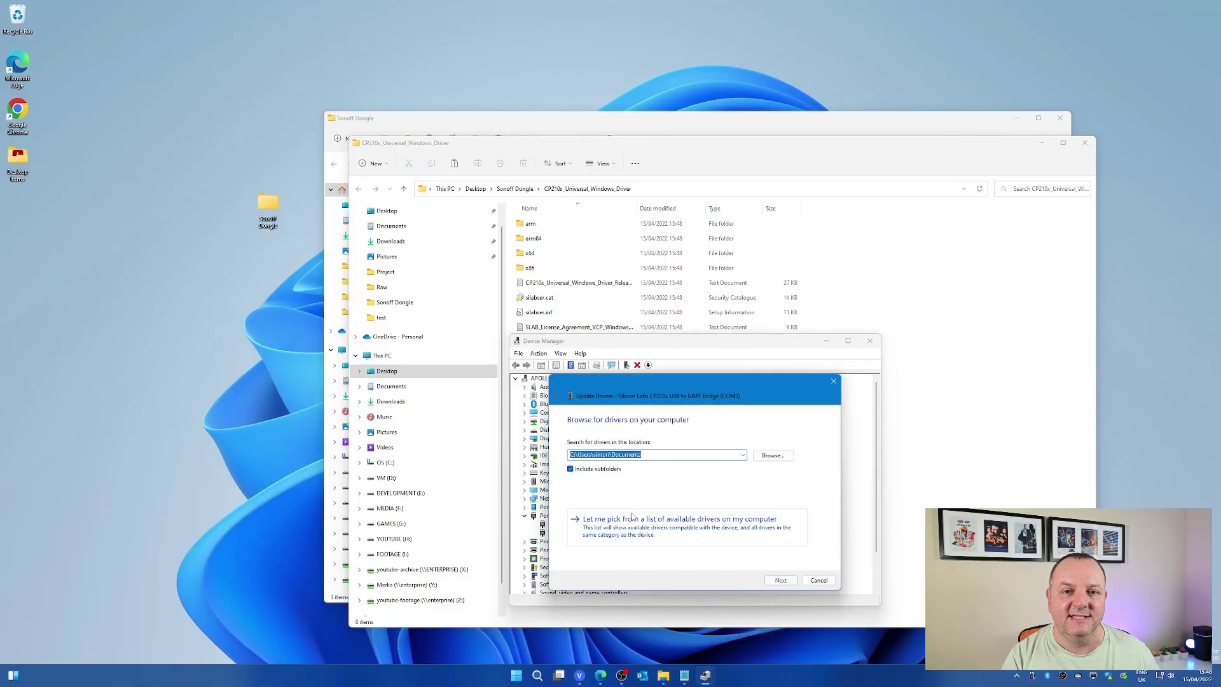
pyautogui.click(770, 457)
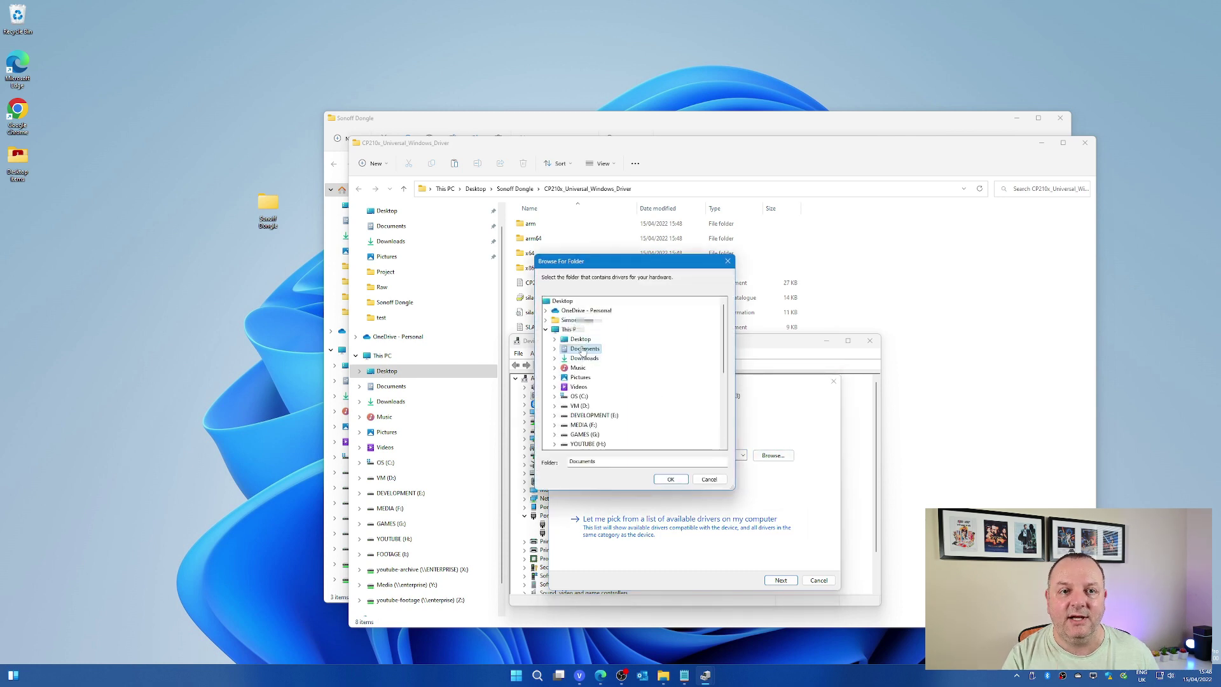
pyautogui.click(579, 340)
pyautogui.click(598, 359)
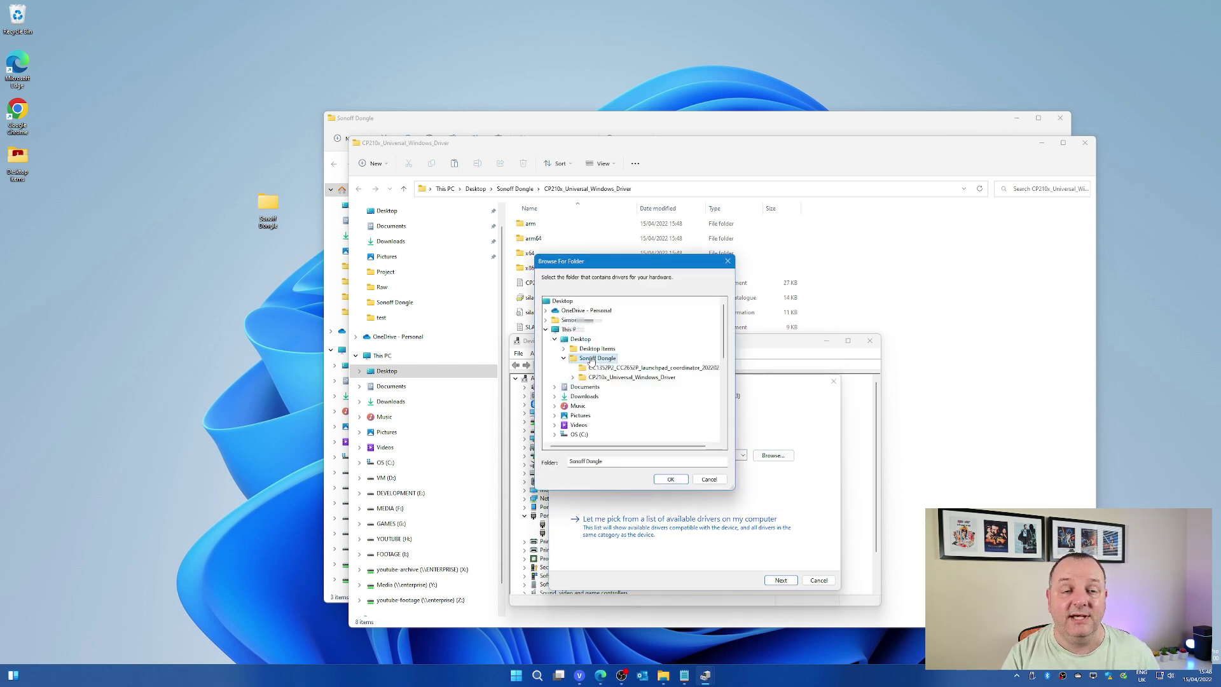
pyautogui.click(630, 378)
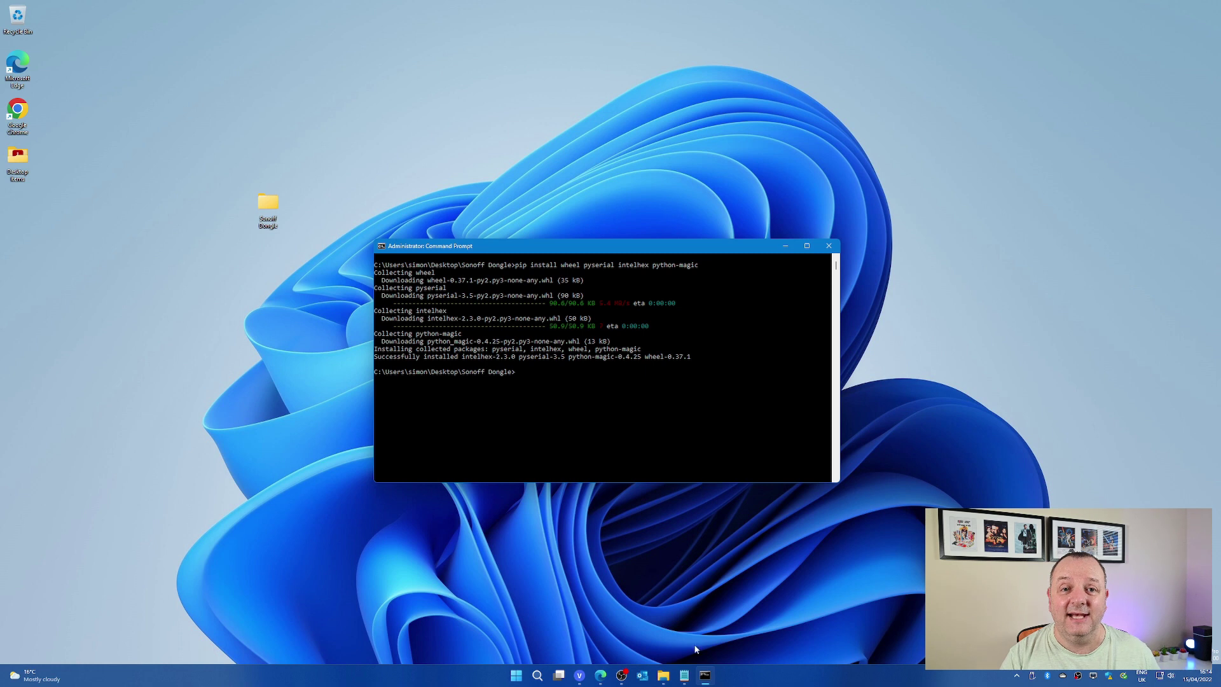
# Clear the Command Prompt with cls between the pip package installs.
pyautogui.write('s')
pyautogui.press('Return')
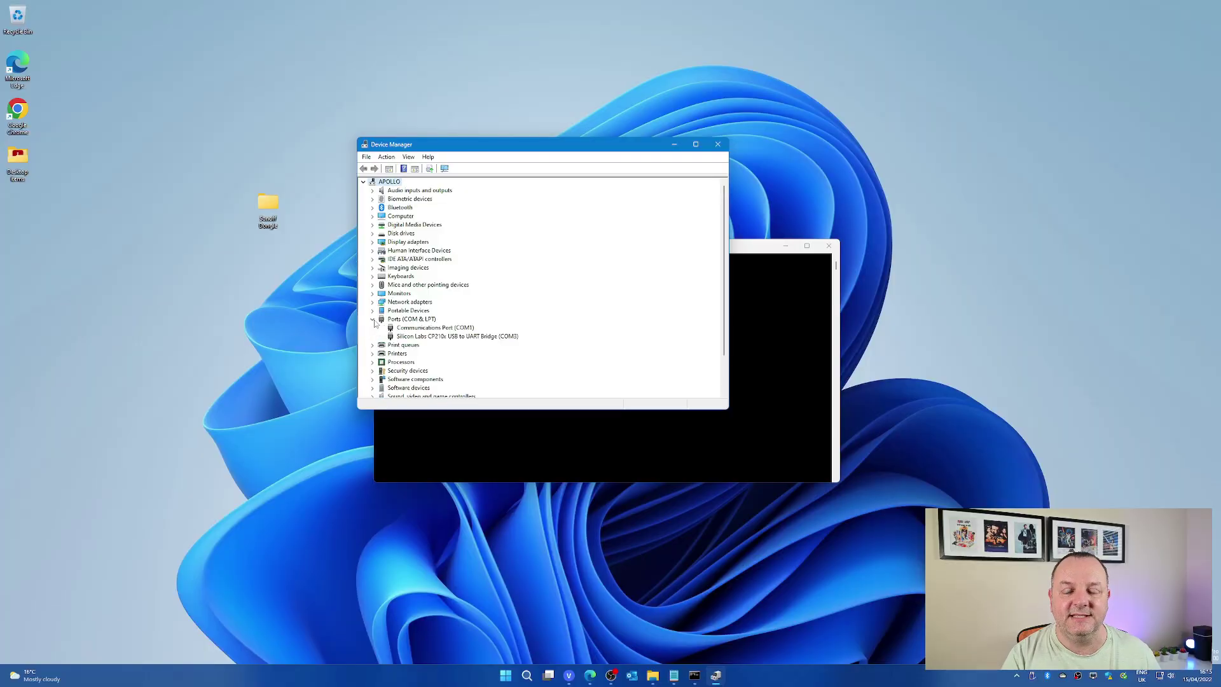
# Confirm the dongle is on COM3, then run nvram_read on COM3 saving nvram_backup.json.
pyautogui.click(456, 336)
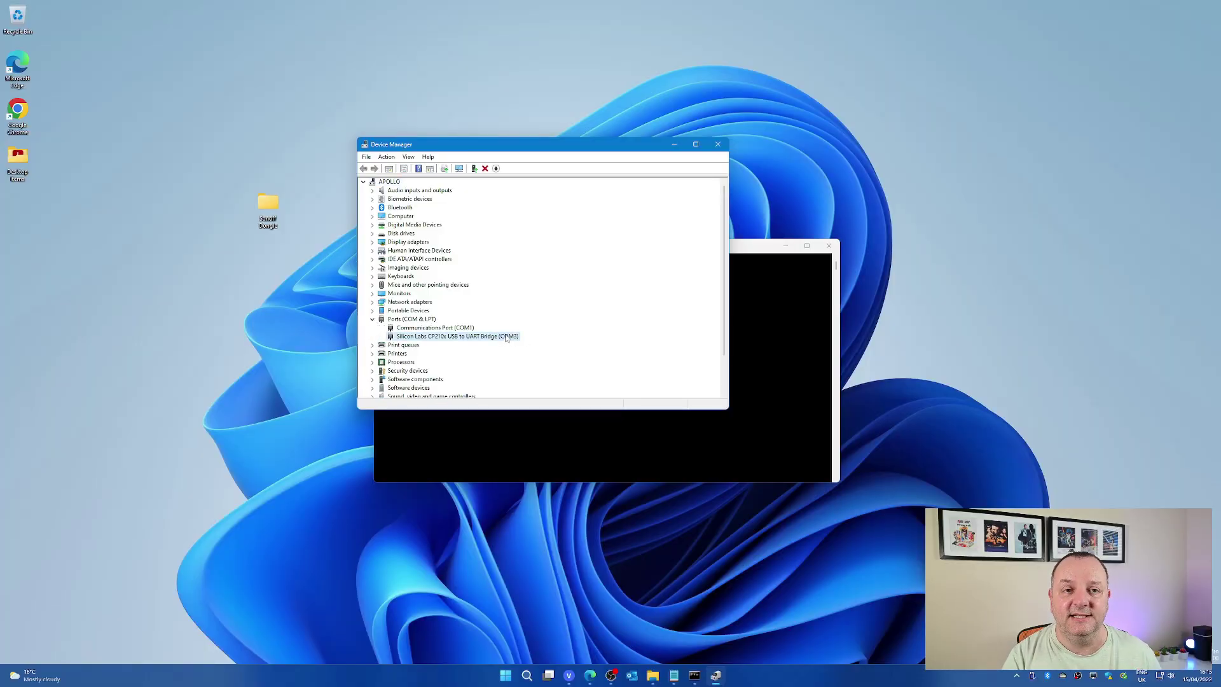
pyautogui.click(717, 145)
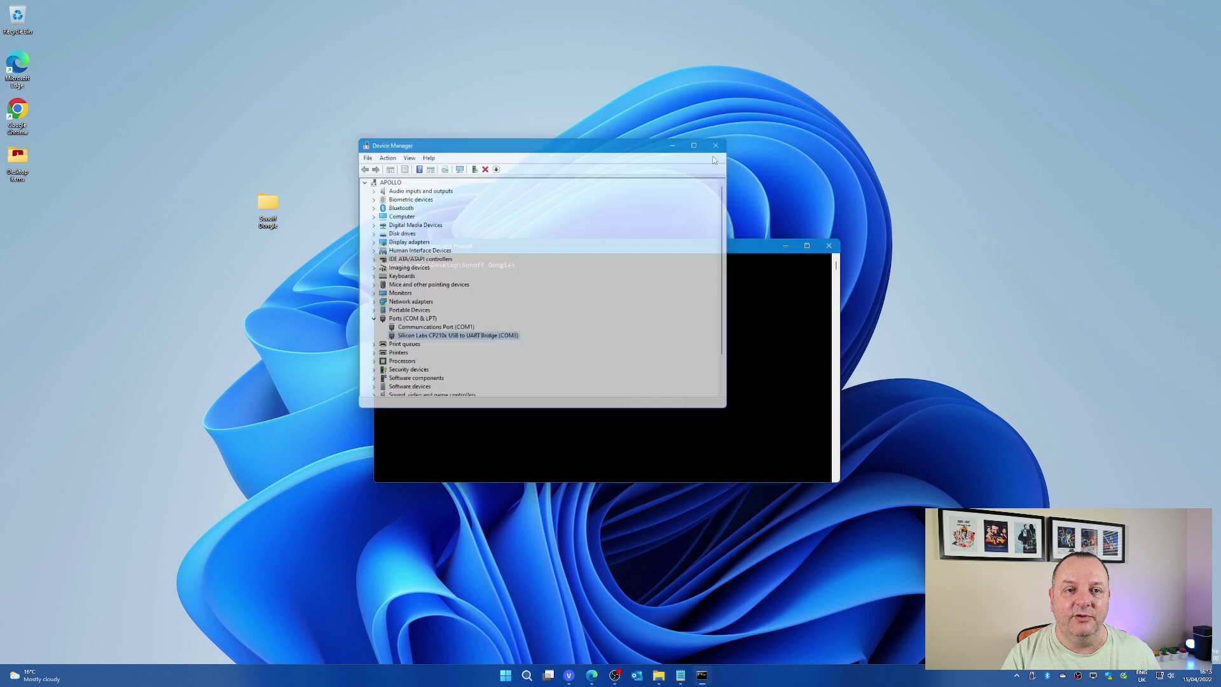
pyautogui.write('python -m zigpy_znp.tools.nvram_read COM3 -o nvram_backup.json')
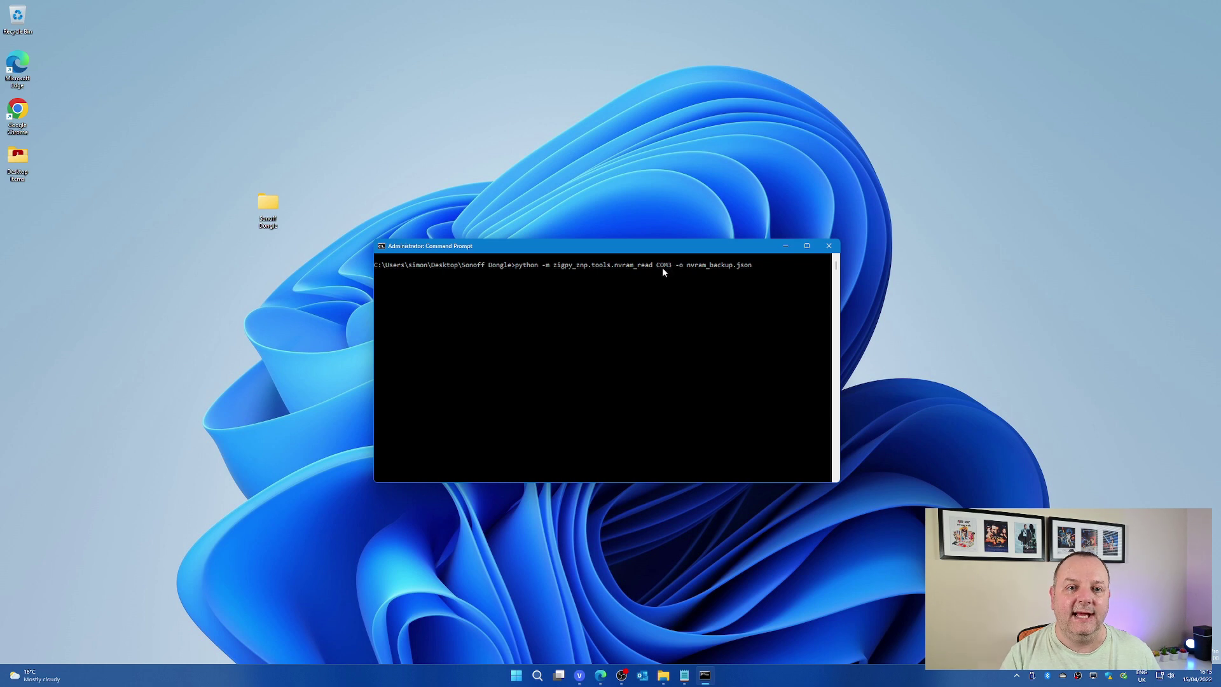
pyautogui.moveTo(657, 265); pyautogui.dragTo(671, 271)
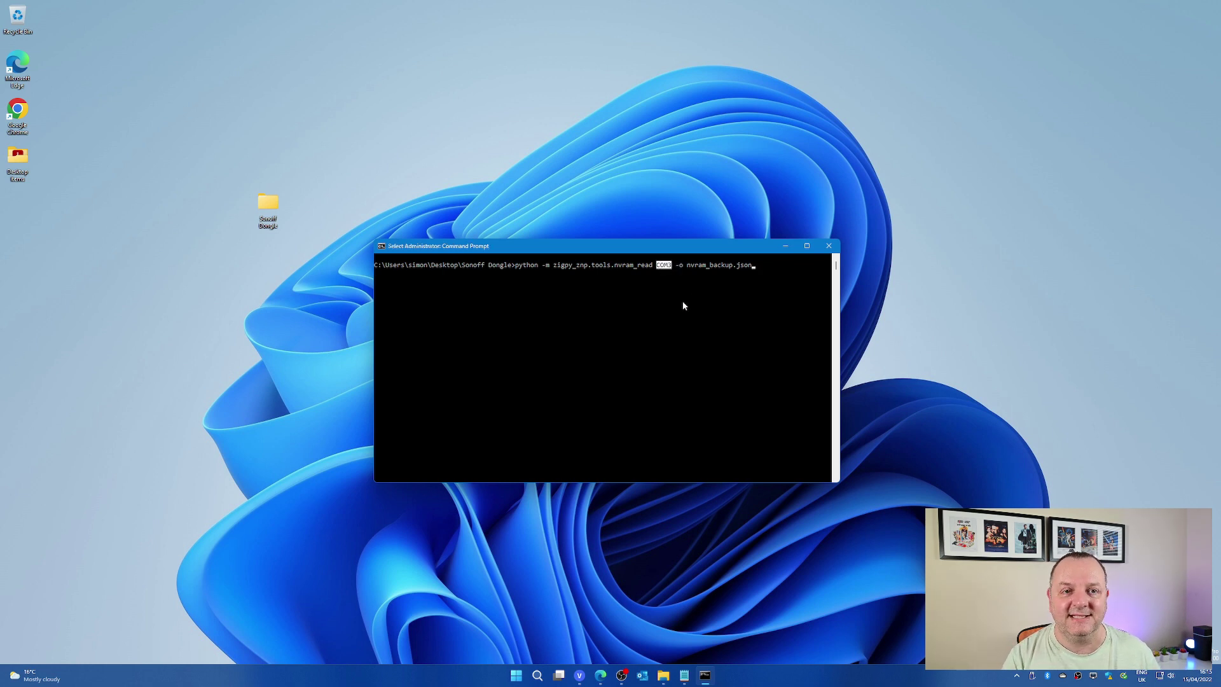
pyautogui.rightClick(718, 280)
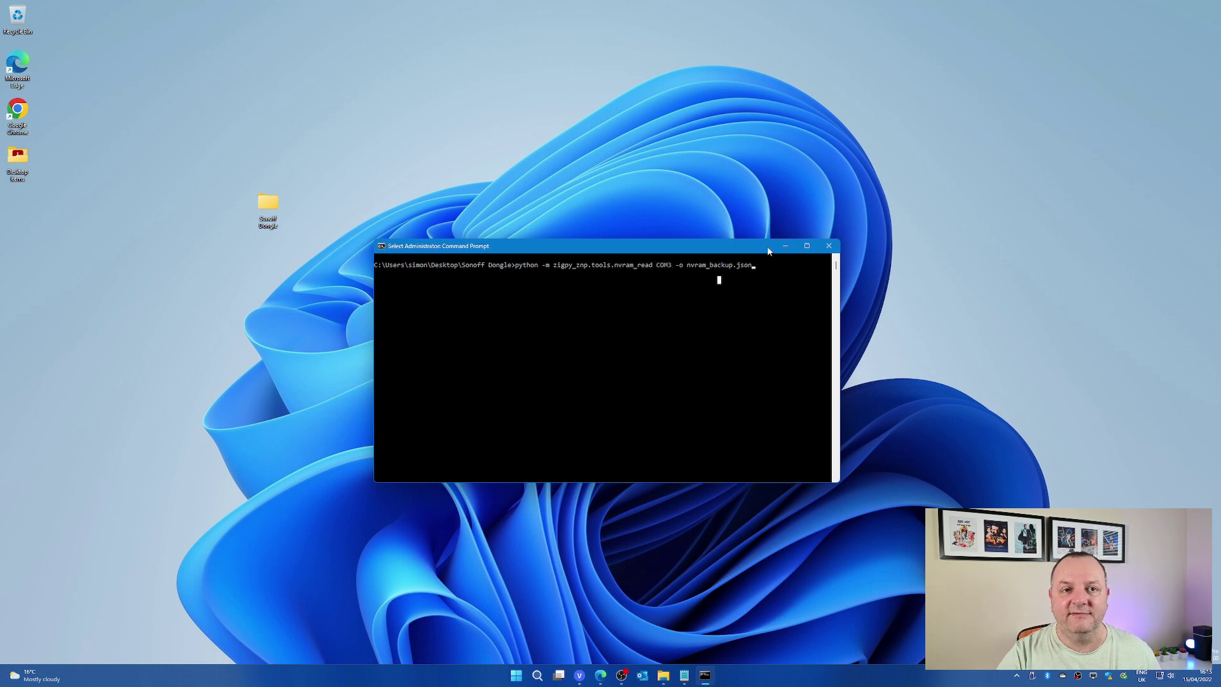
pyautogui.press('Return')
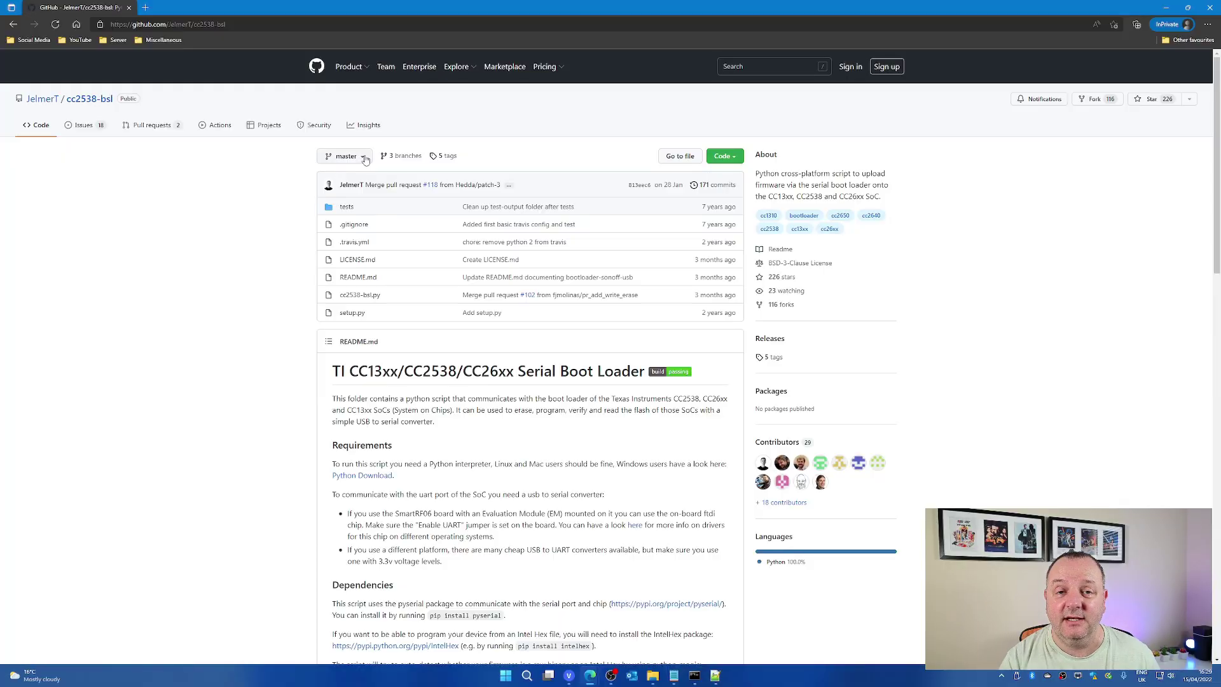
# Download the cc2538-bsl repository as a zip and paste it into the Sonoff Dongle folder.
pyautogui.click(724, 157)
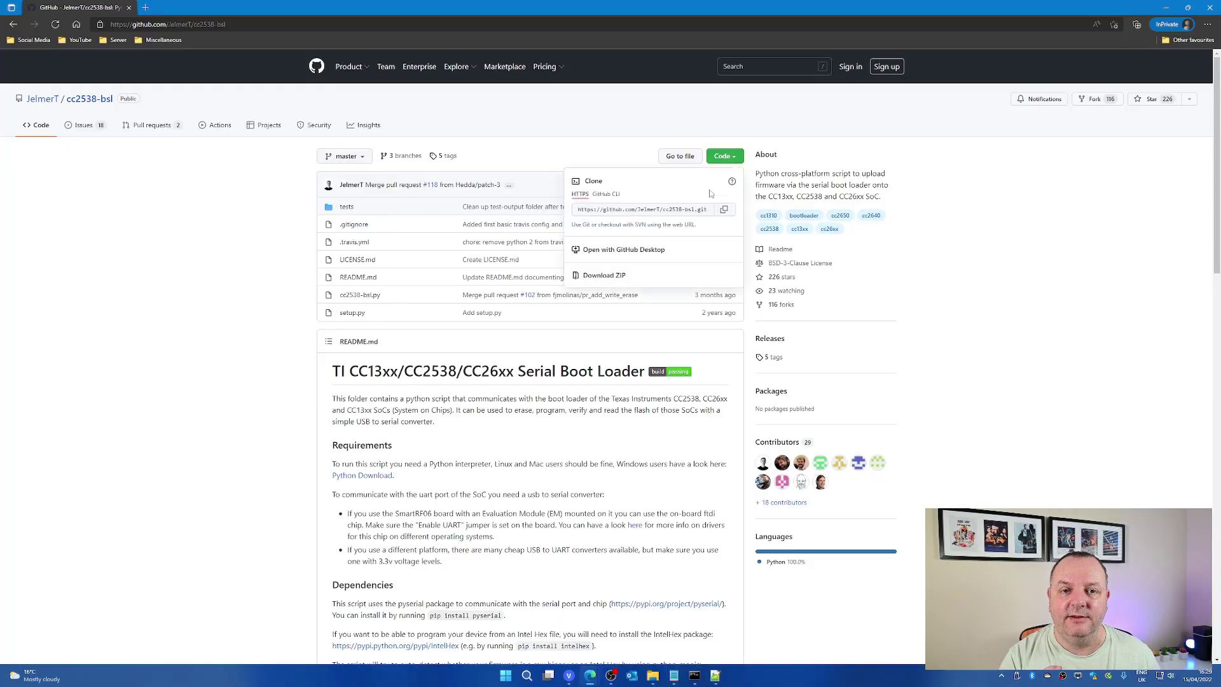
pyautogui.click(607, 275)
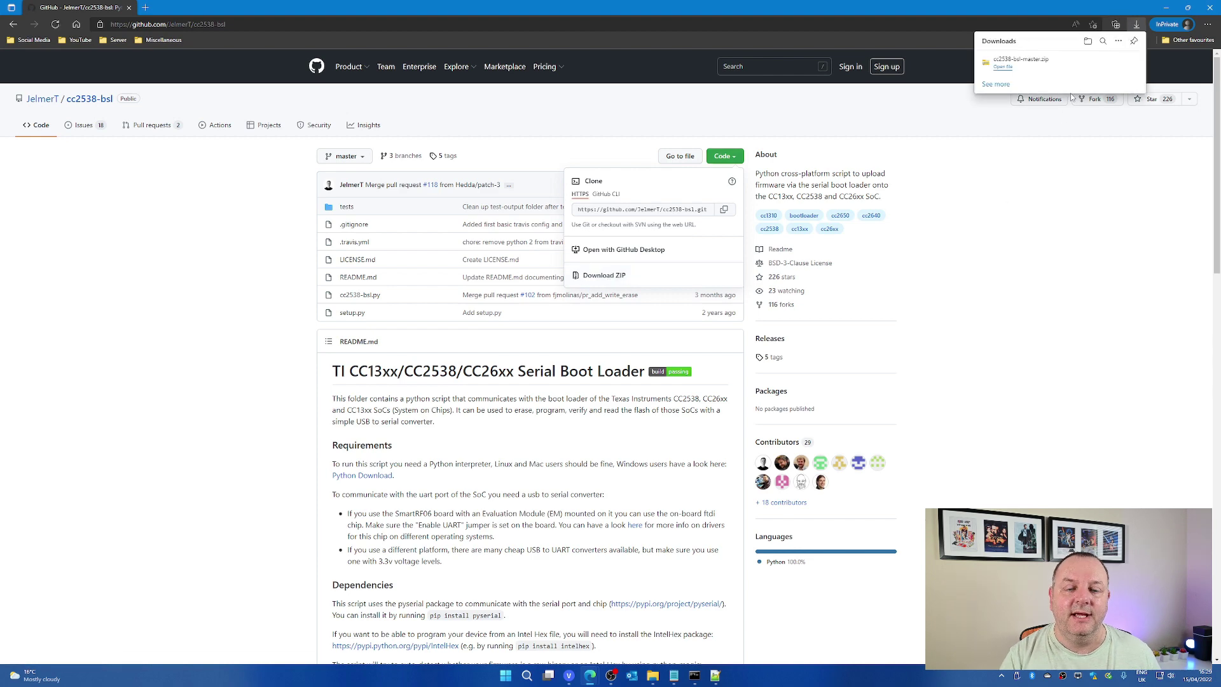
pyautogui.click(1087, 62)
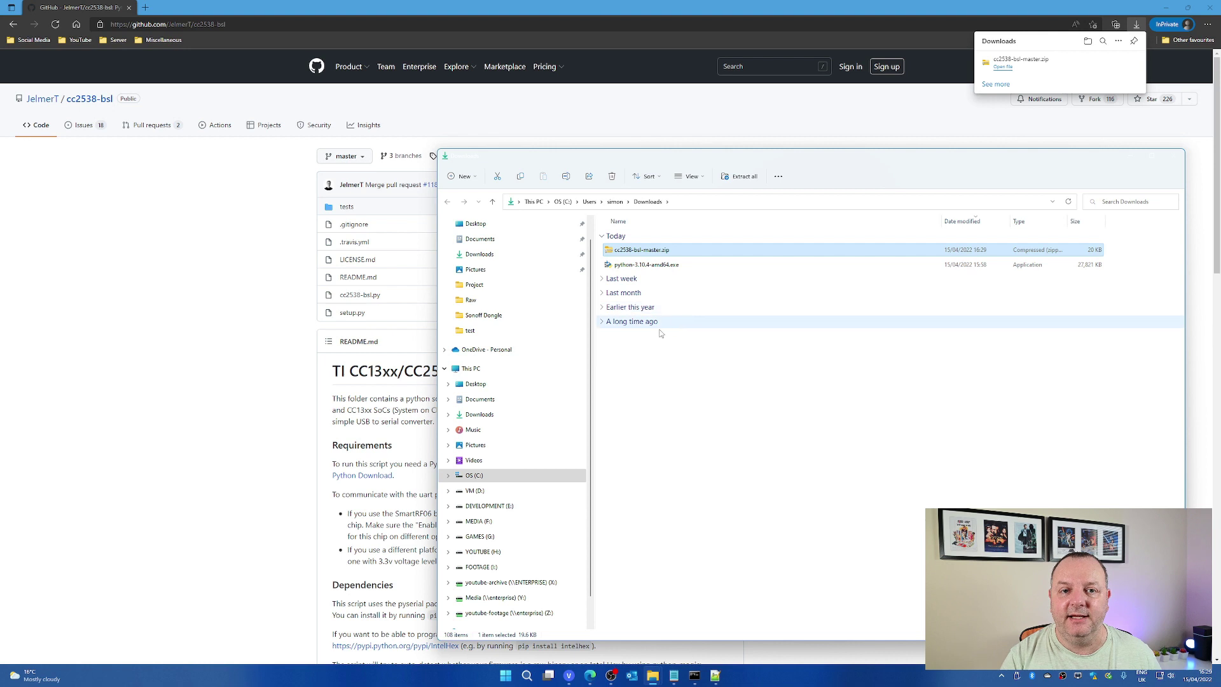
pyautogui.click(485, 316)
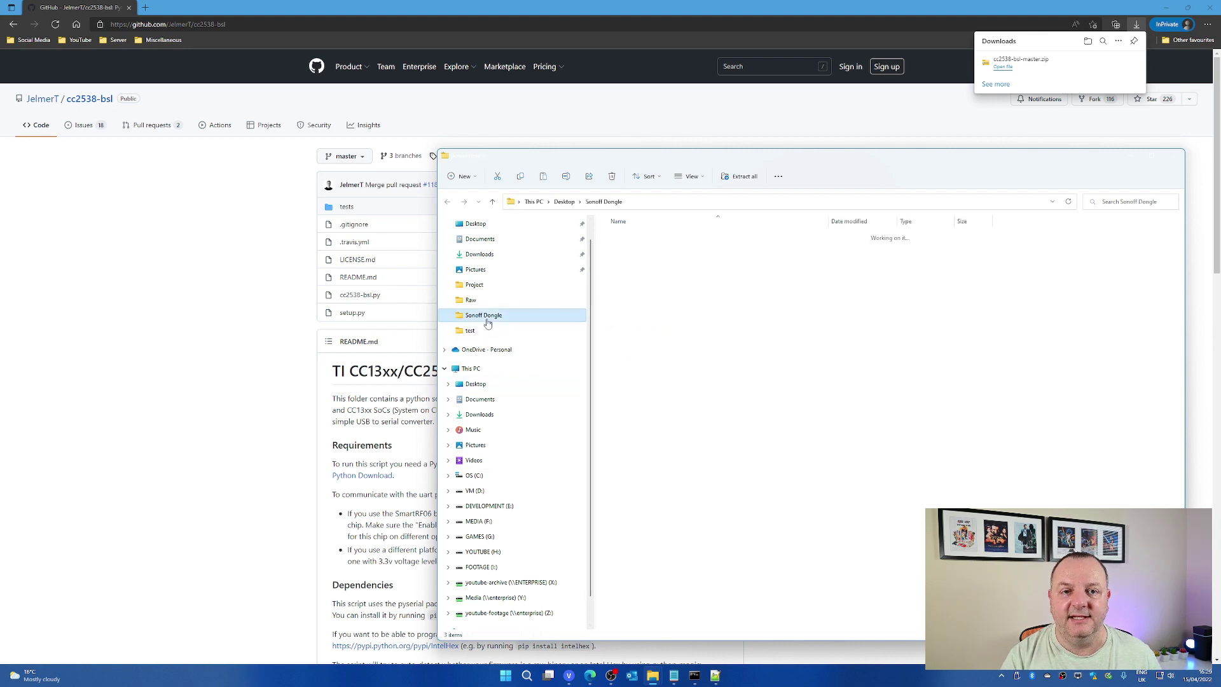
pyautogui.hotkey('ctrl', 'v')
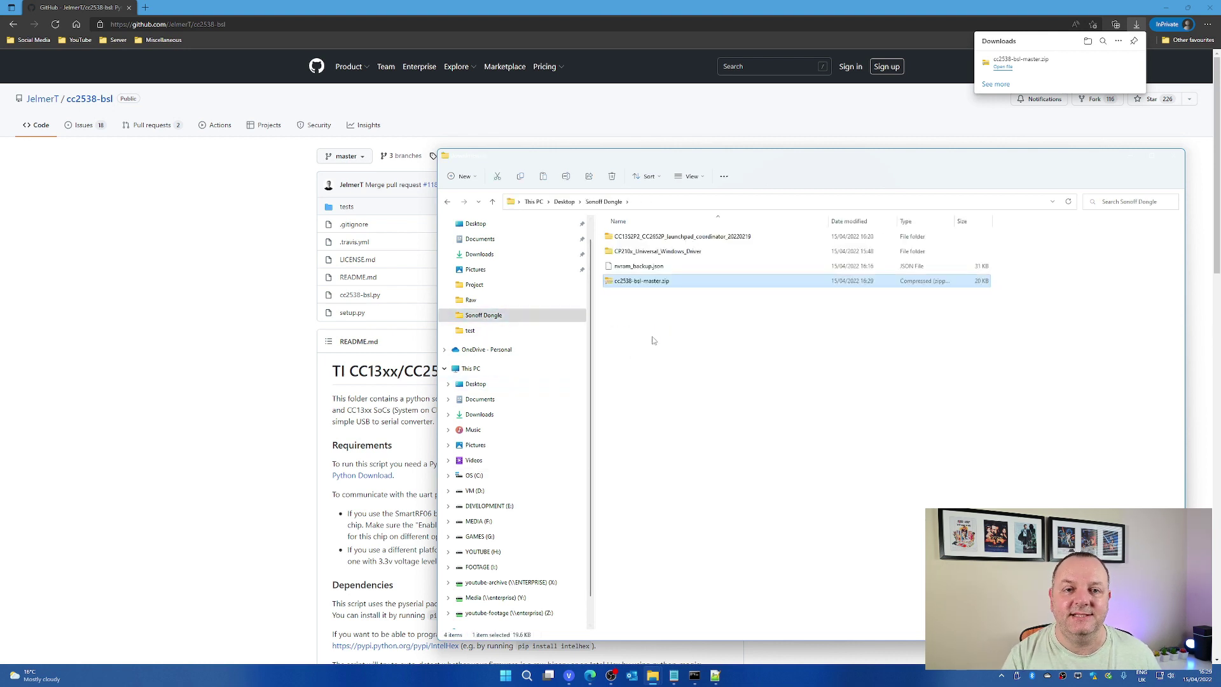
# Extract cc2538-bsl-master.zip there and open the inner cc2538-bsl-master folder.
pyautogui.rightClick(652, 281)
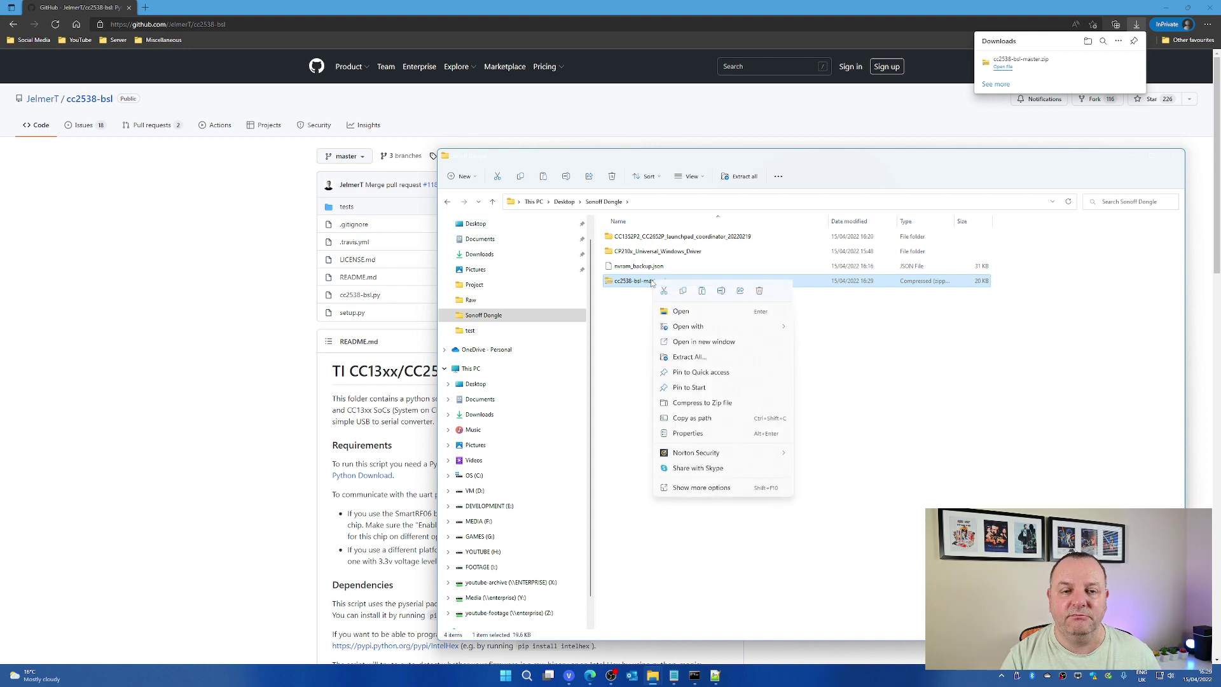
pyautogui.click(707, 358)
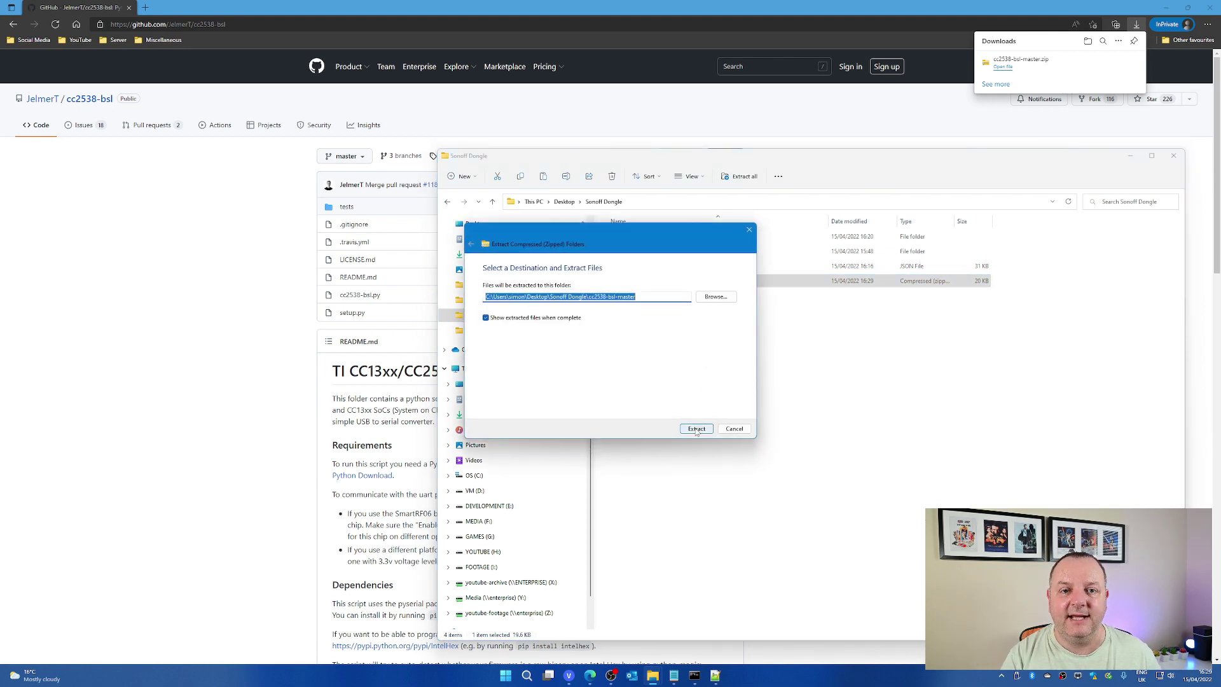
pyautogui.click(696, 430)
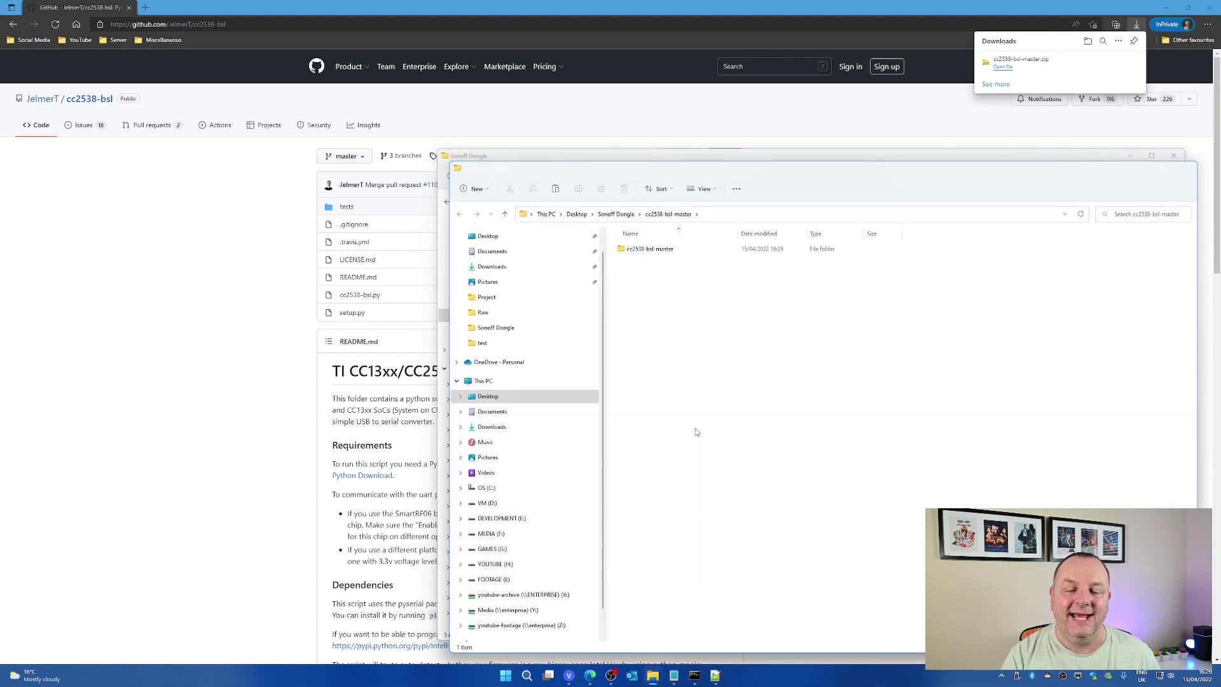
pyautogui.doubleClick(650, 250)
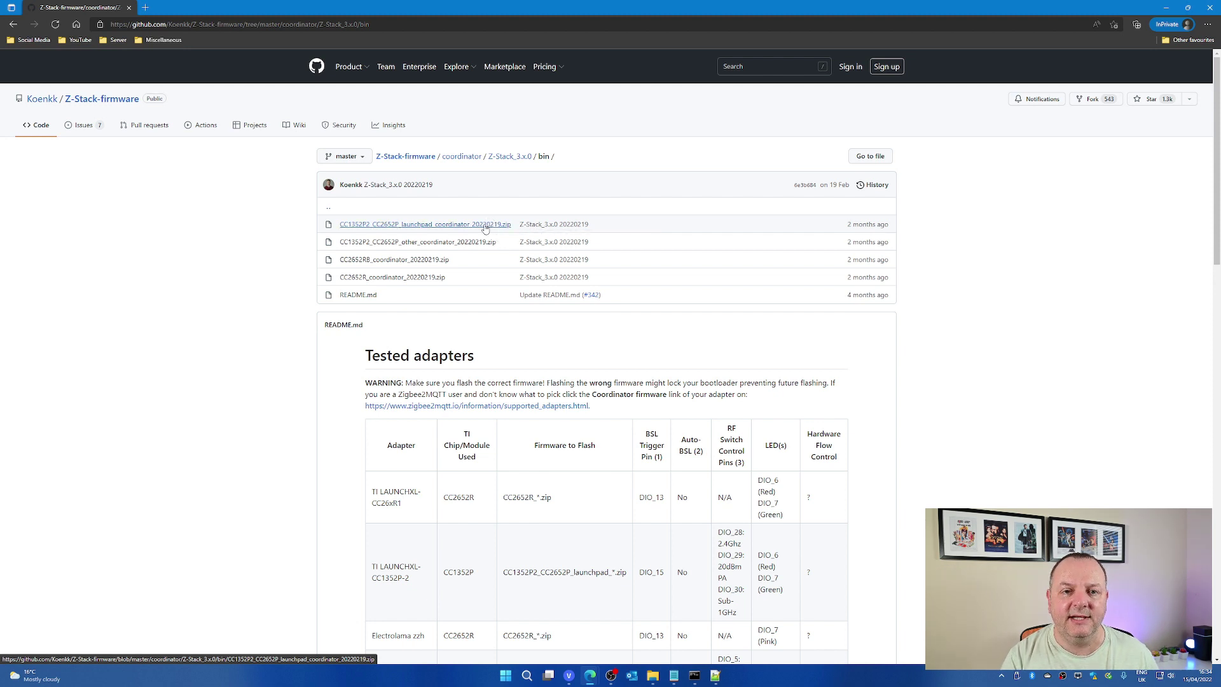
# Download CC1352P2_CC2652P_launchpad_coordinator_20220219.zip from the Z-Stack-firmware GitHub listing.
pyautogui.click(485, 226)
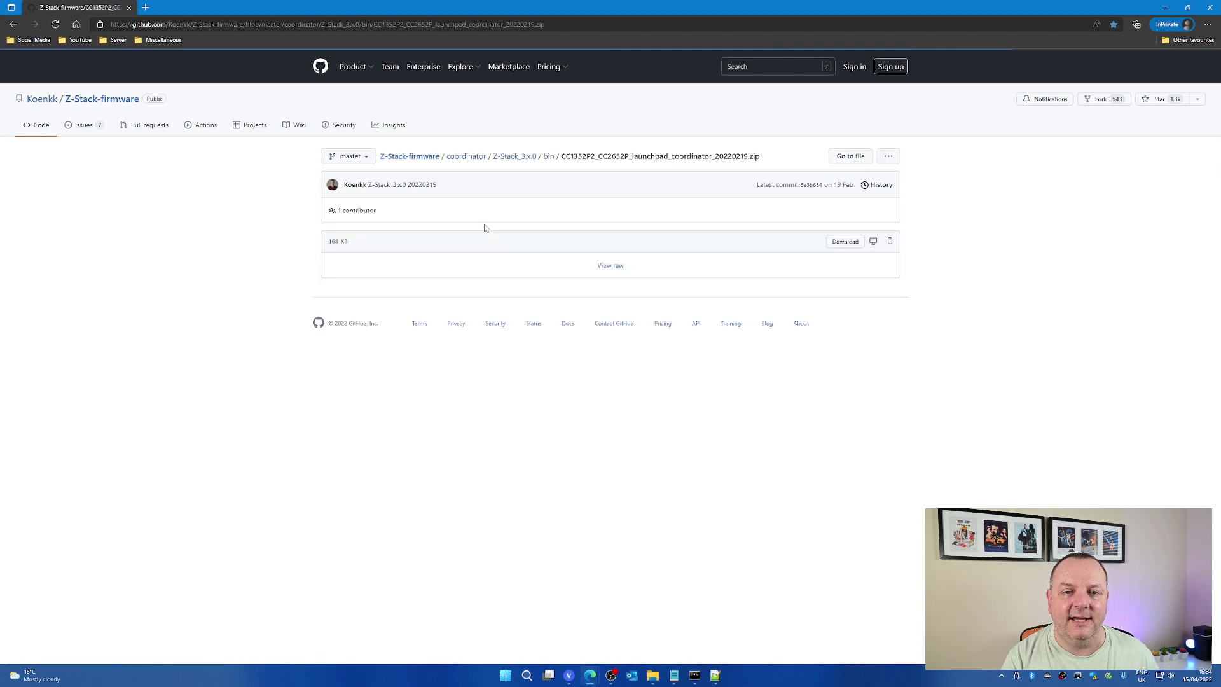
pyautogui.click(843, 243)
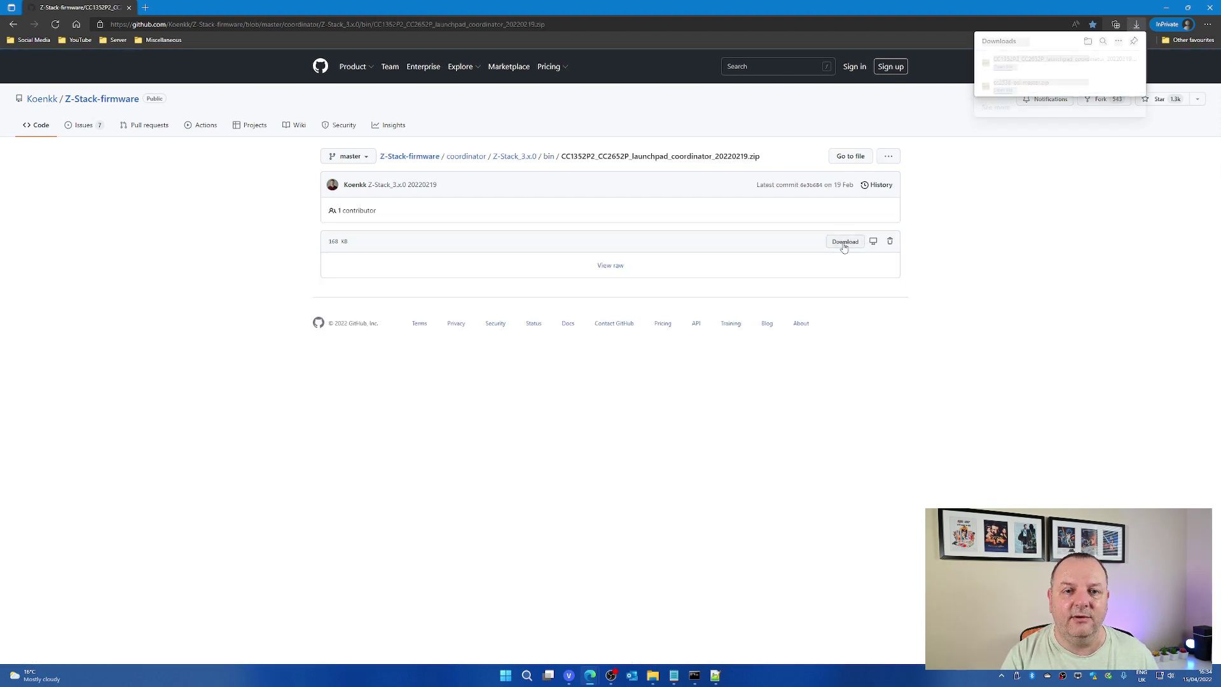
pyautogui.click(1104, 63)
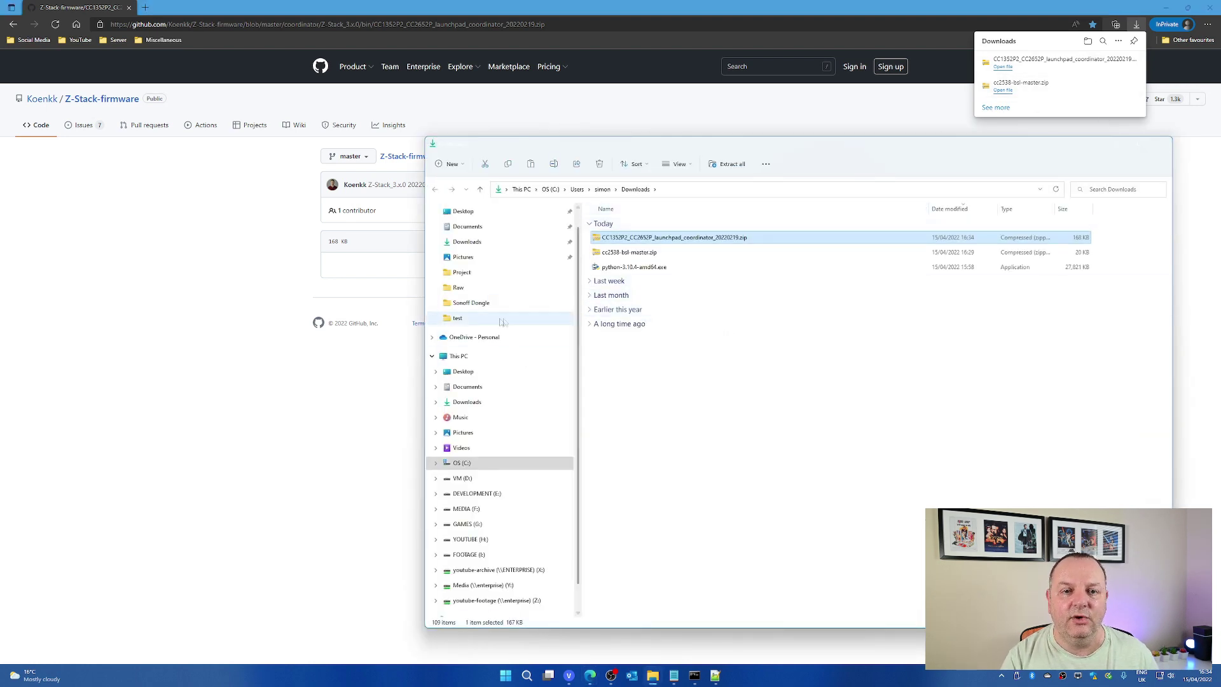
# Paste the firmware zip into Sonoff Dongle and extract it there.
pyautogui.click(534, 304)
pyautogui.click(623, 326)
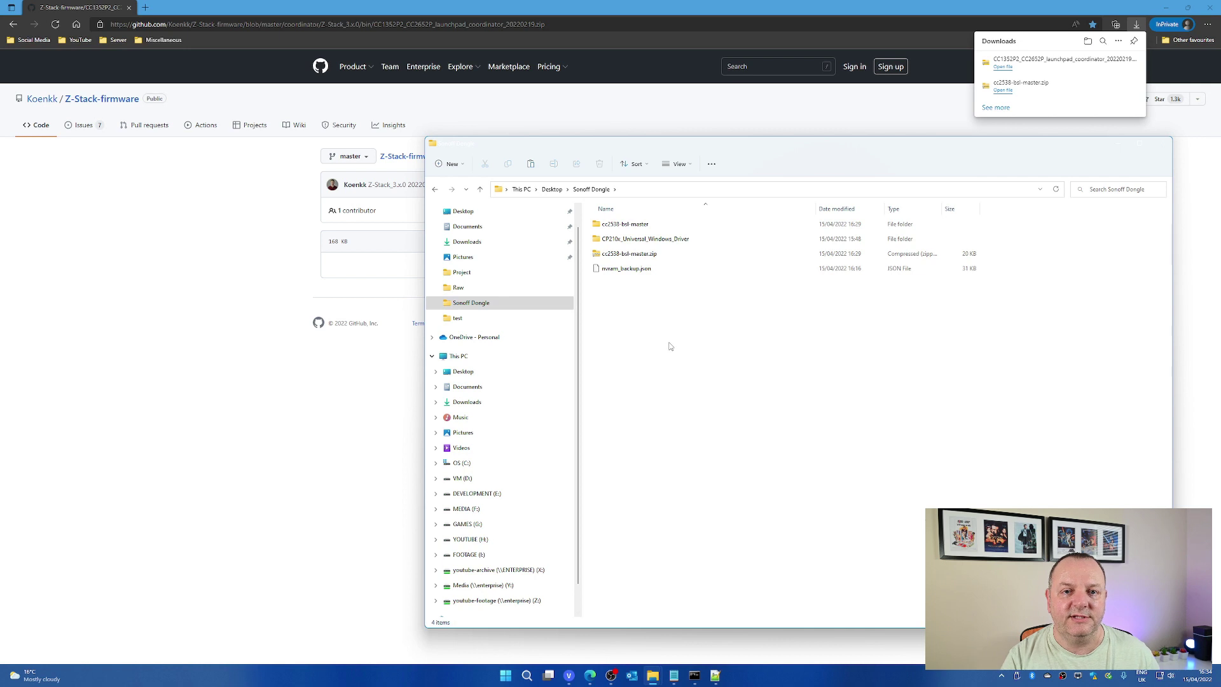
pyautogui.hotkey('ctrl', 'v')
pyautogui.rightClick(660, 288)
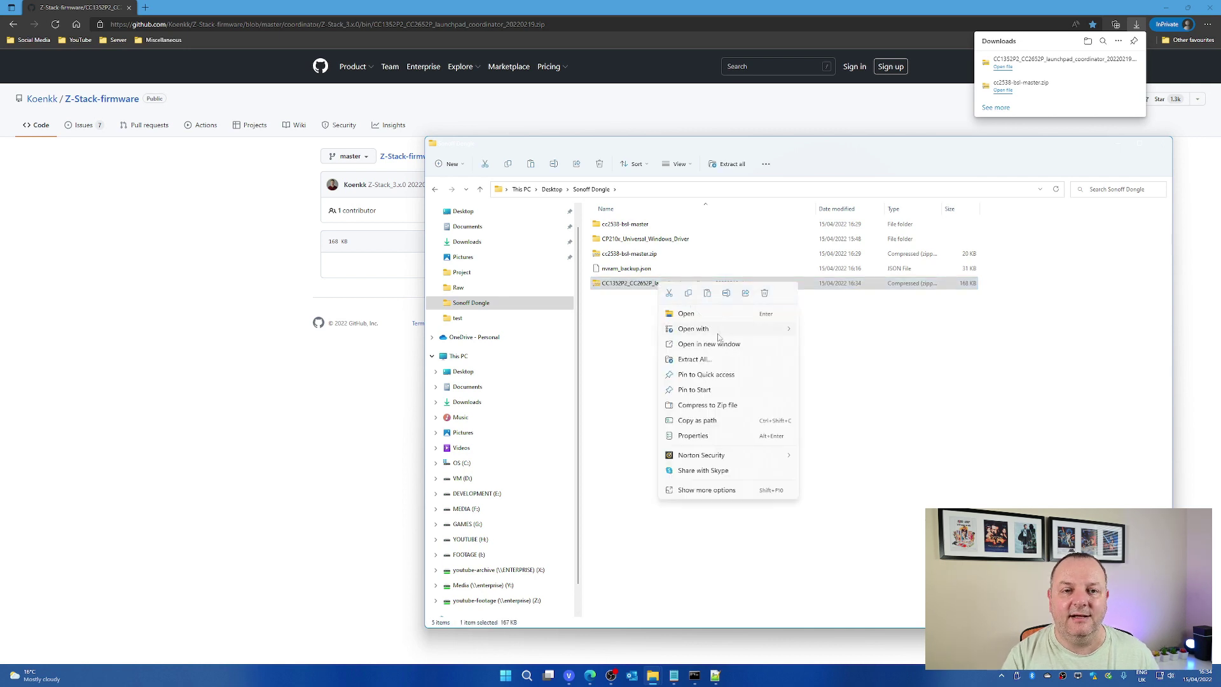
pyautogui.click(708, 361)
pyautogui.click(696, 429)
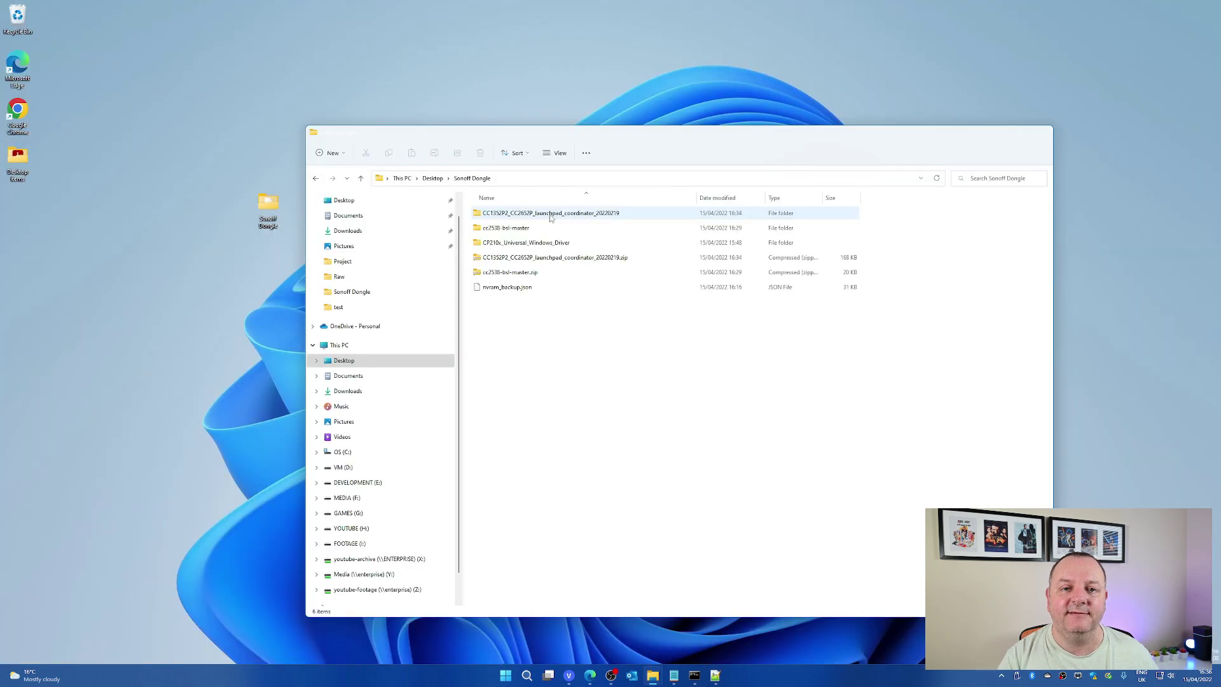
# Copy the coordinator .hex file from the CC1352P2 folder into cc2538-bsl-master\cc2538-bsl-master.
pyautogui.doubleClick(551, 216)
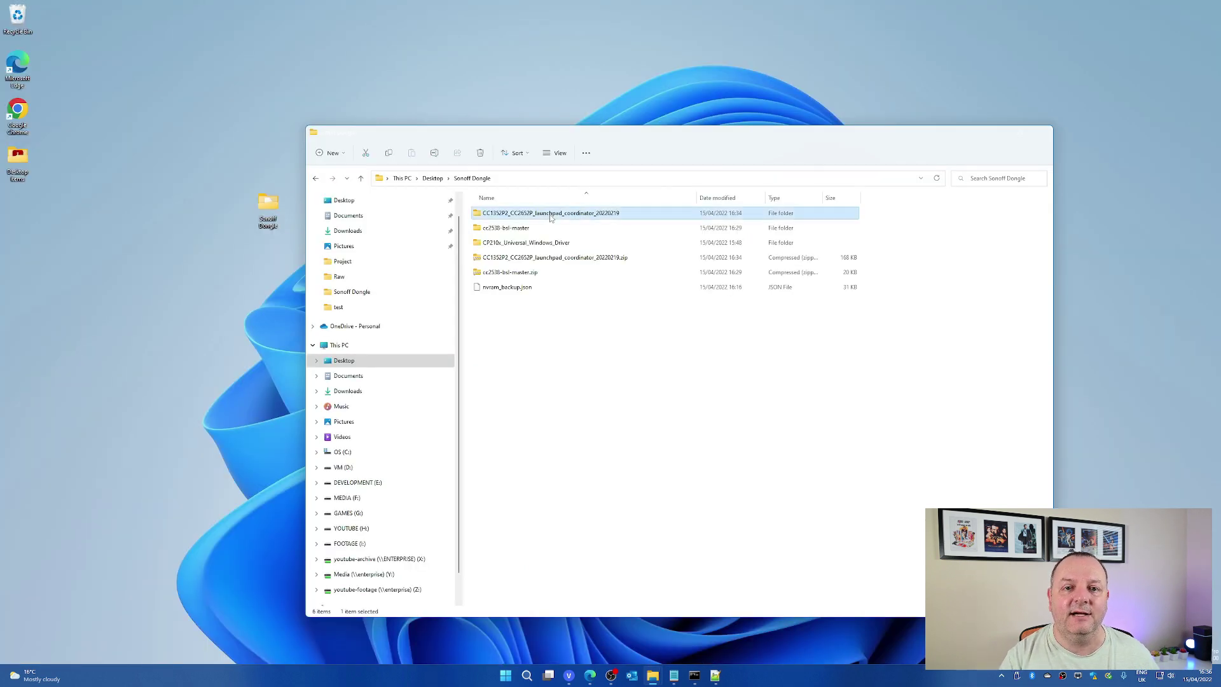
pyautogui.click(504, 216)
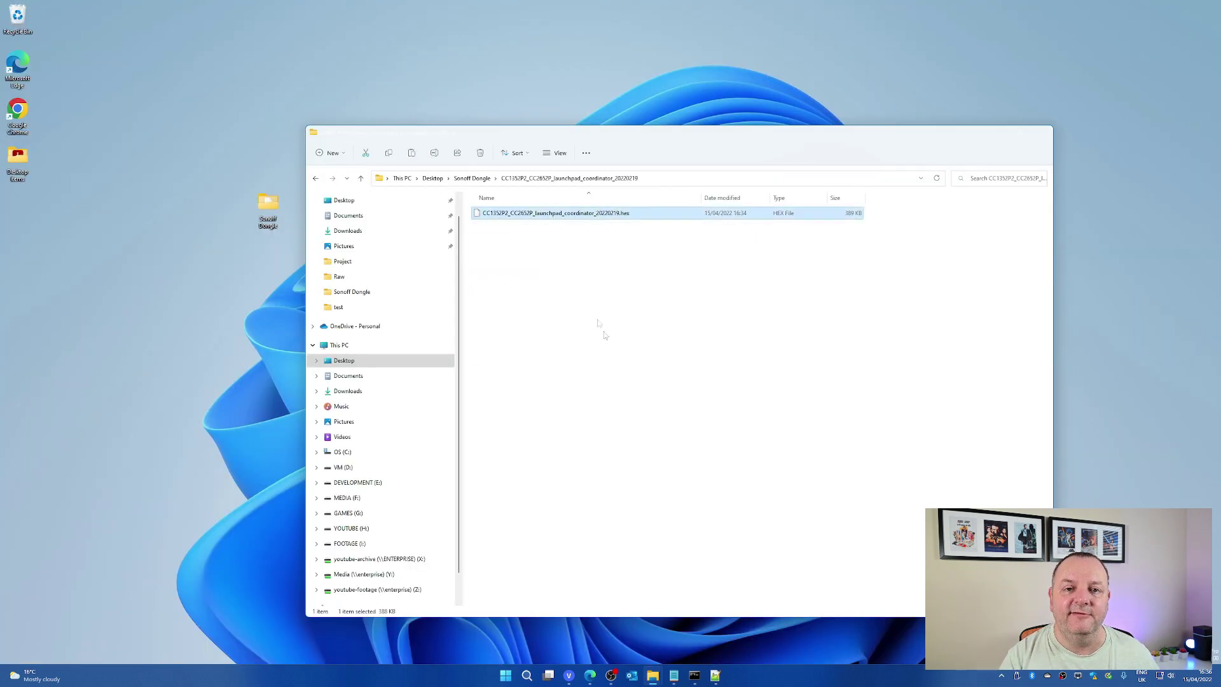
pyautogui.click(473, 178)
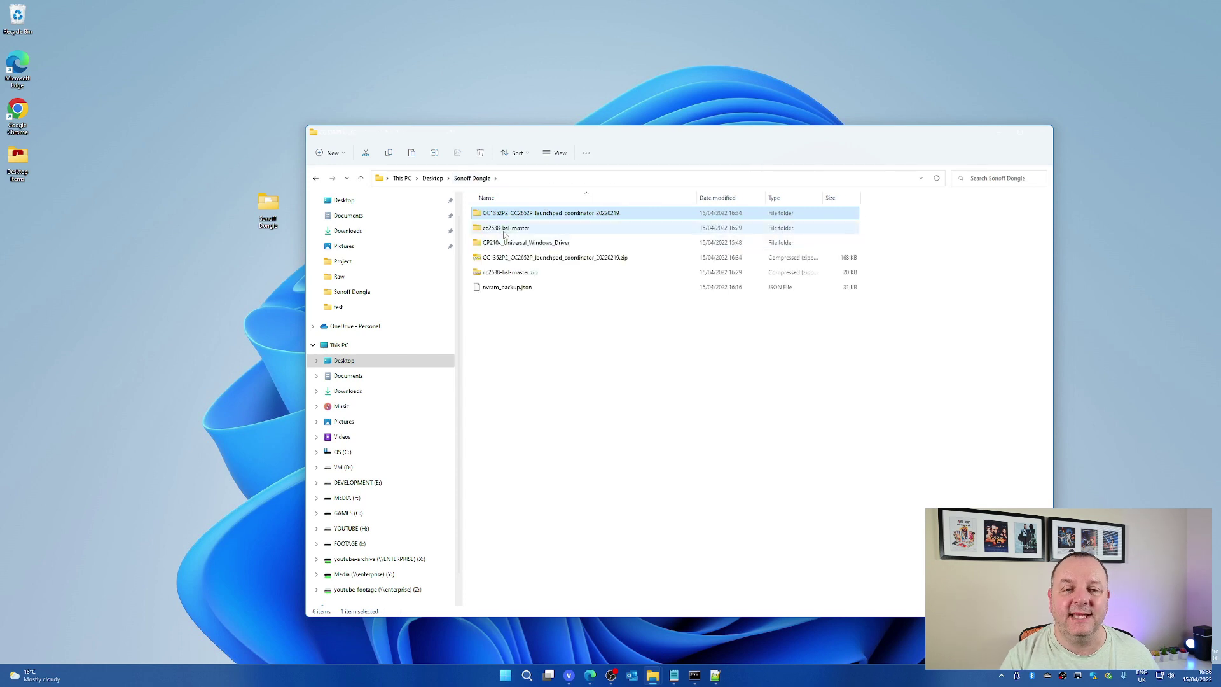
pyautogui.doubleClick(506, 228)
pyautogui.doubleClick(499, 214)
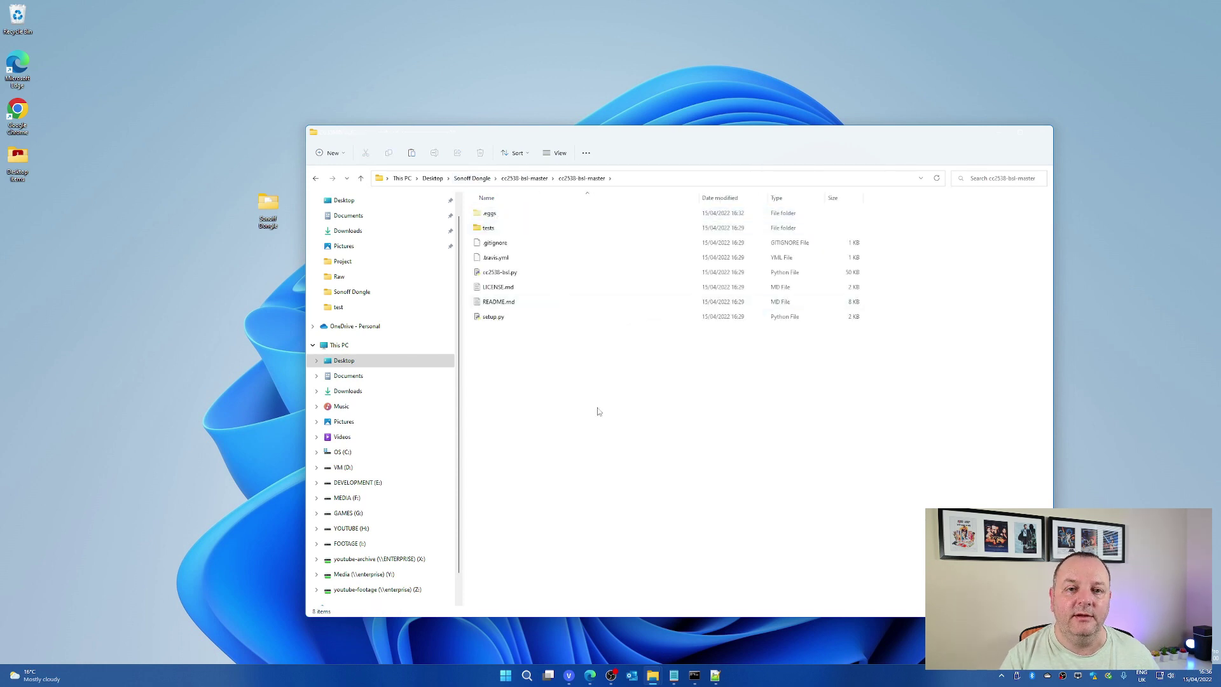
pyautogui.hotkey('ctrl', 'v')
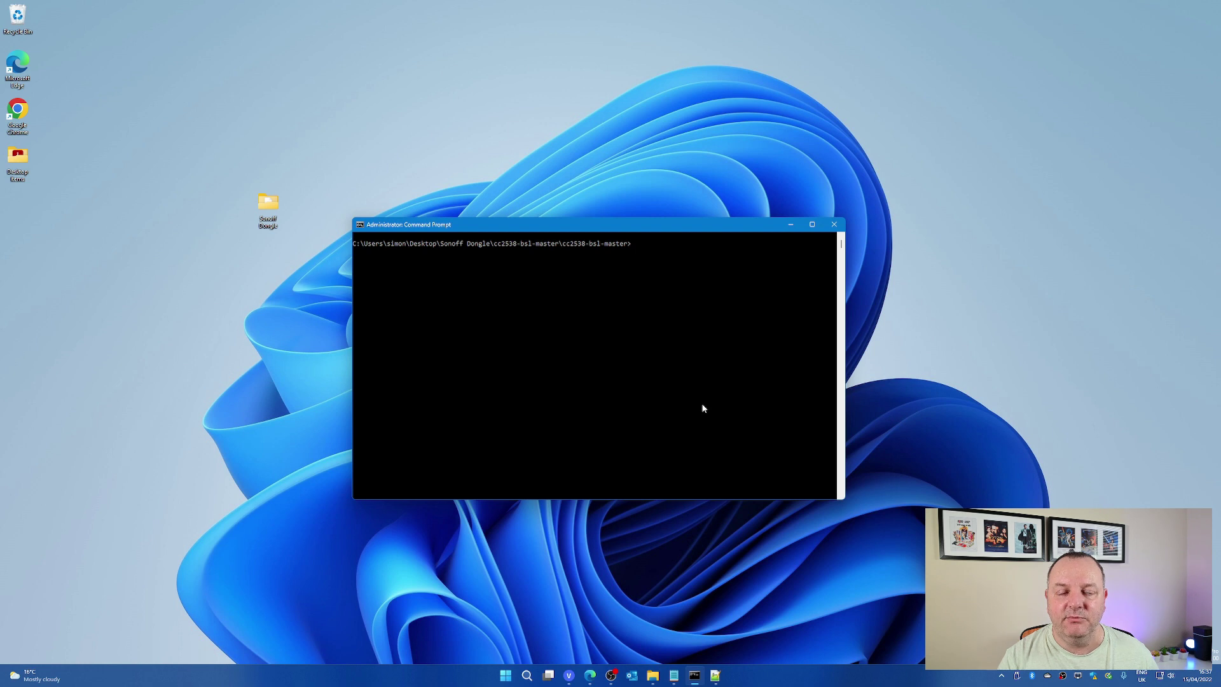
# Run cc2538-bsl.py -p COM3 -e -v -w --bootloader-sonoff-usb with the coordinator .hex file.
pyautogui.write('python cc2538-bsl.py -p COM3 -e -v -w --bootloader-sonoff-usb CC1352P2_CC2652P_launchpad_coordinator_20220219.hex')
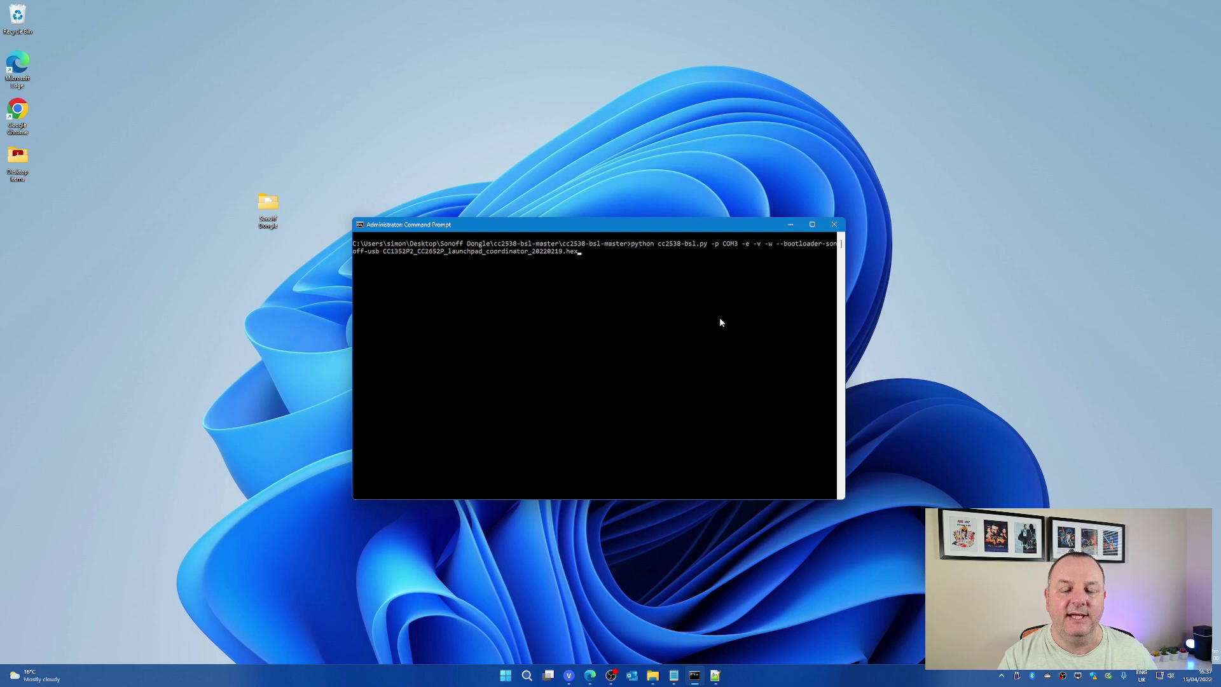
pyautogui.click(725, 247)
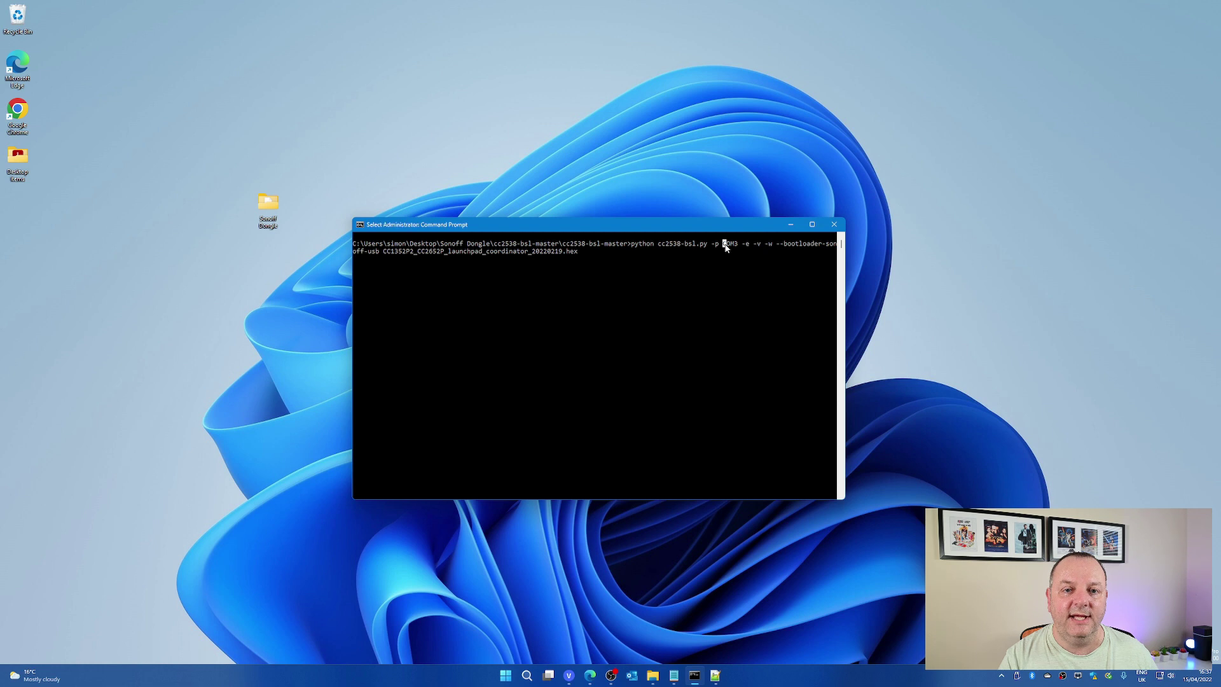
pyautogui.moveTo(726, 247); pyautogui.dragTo(736, 249)
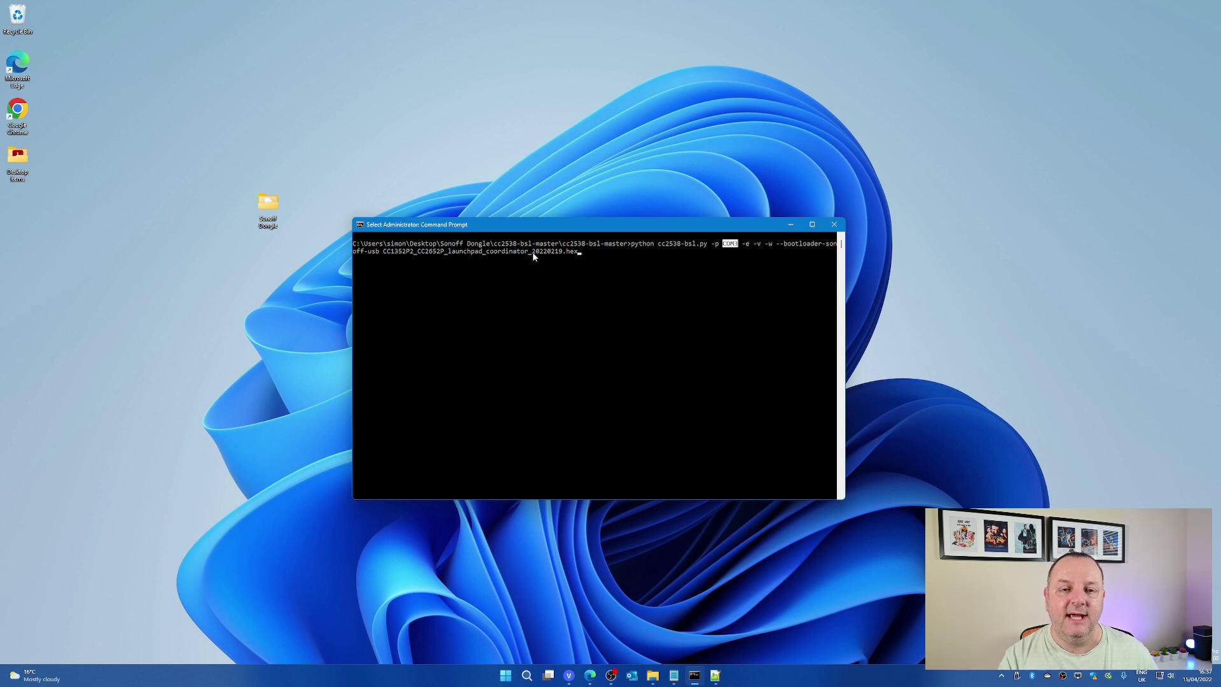
pyautogui.moveTo(532, 252); pyautogui.dragTo(560, 254)
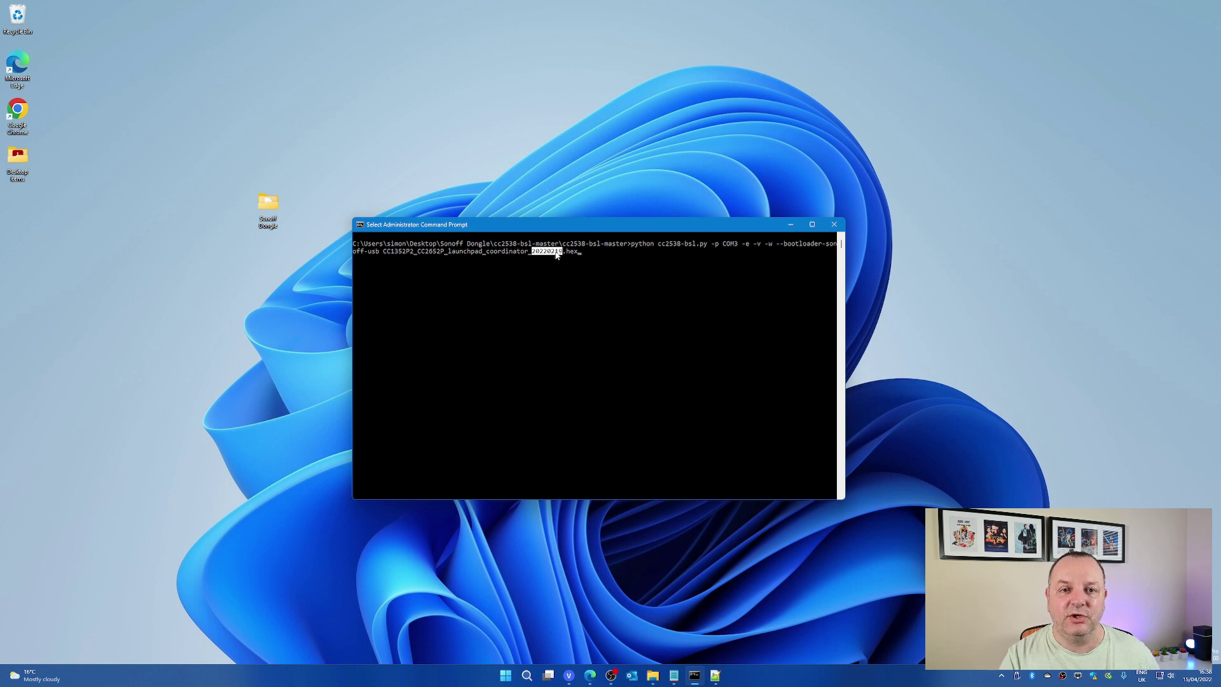
pyautogui.click(555, 252)
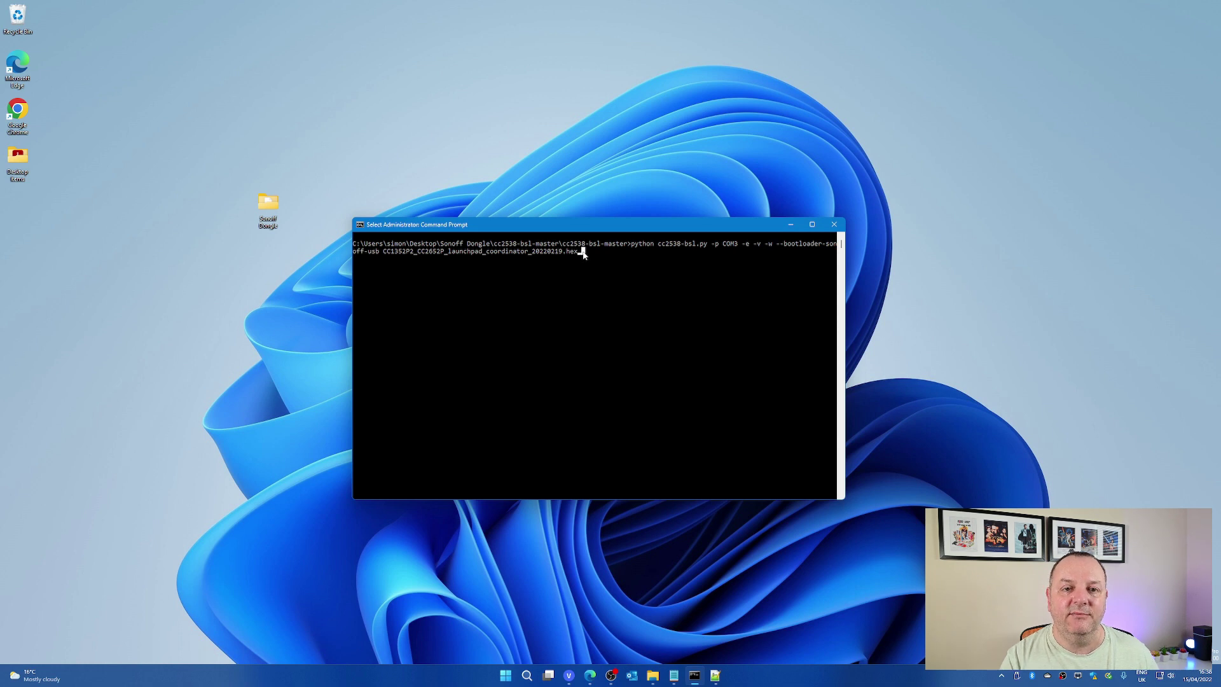
pyautogui.click(632, 299)
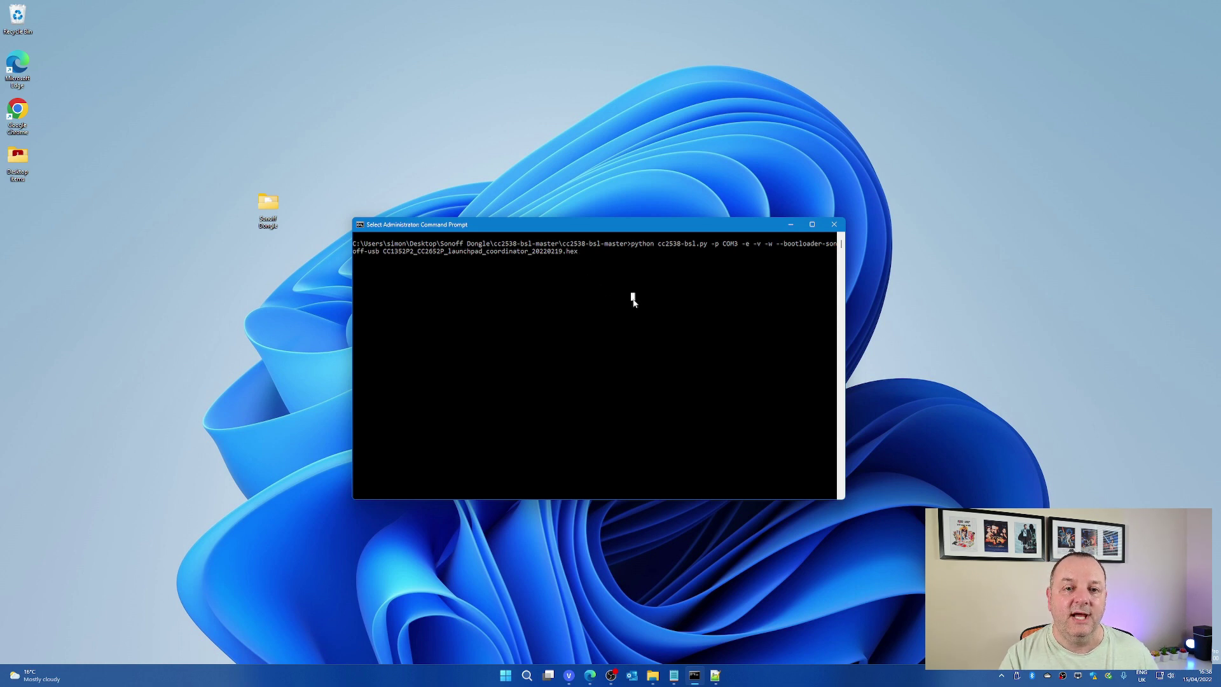
pyautogui.press('Escape')
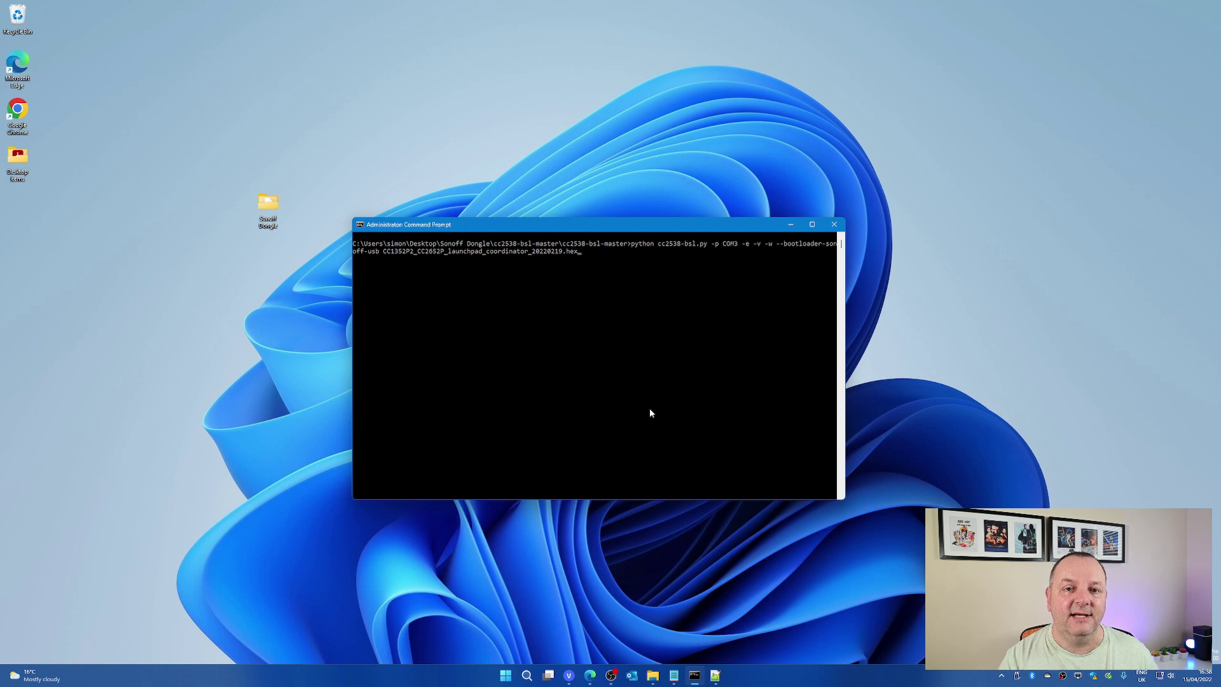
pyautogui.press('Return')
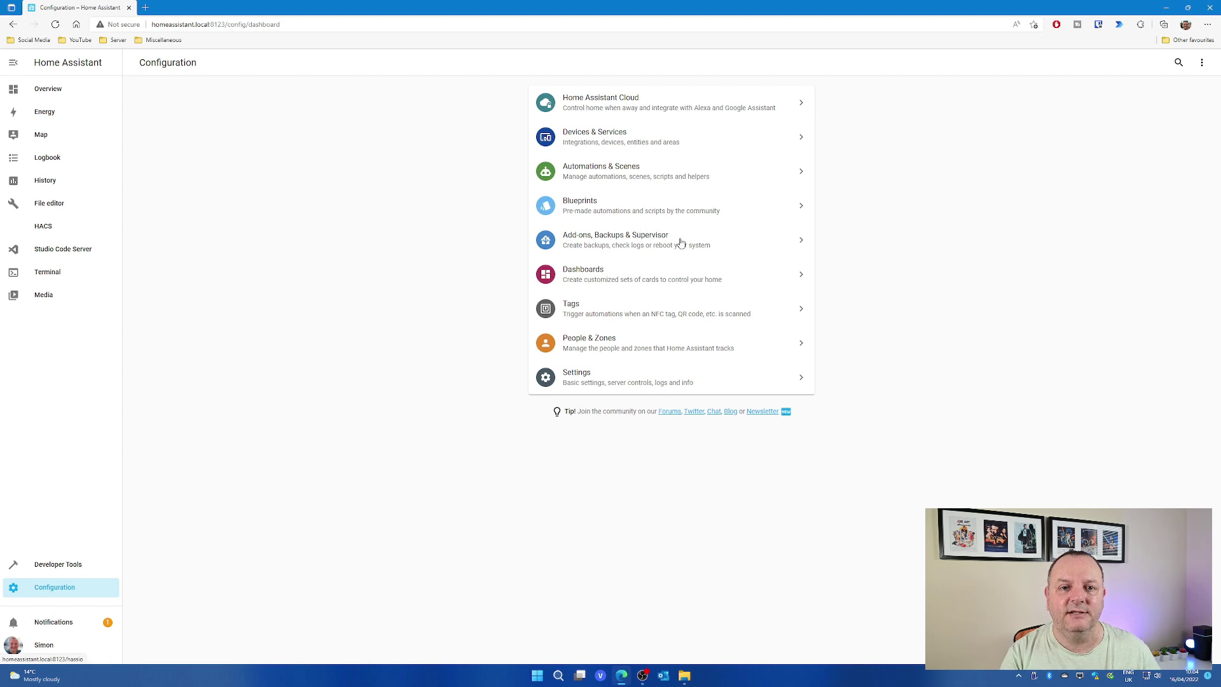
# Open the Devices & Services integrations page from Configuration.
pyautogui.click(633, 140)
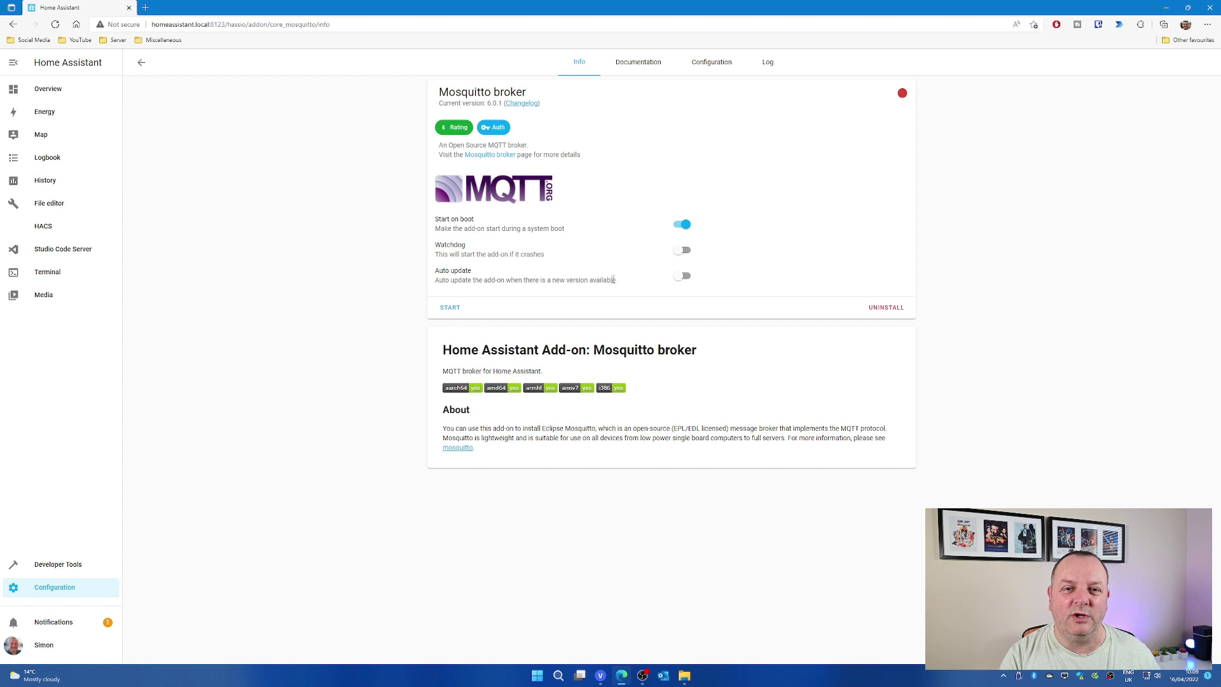
# Enable the Mosquitto broker watchdog and review its default options and network ports.
pyautogui.click(684, 252)
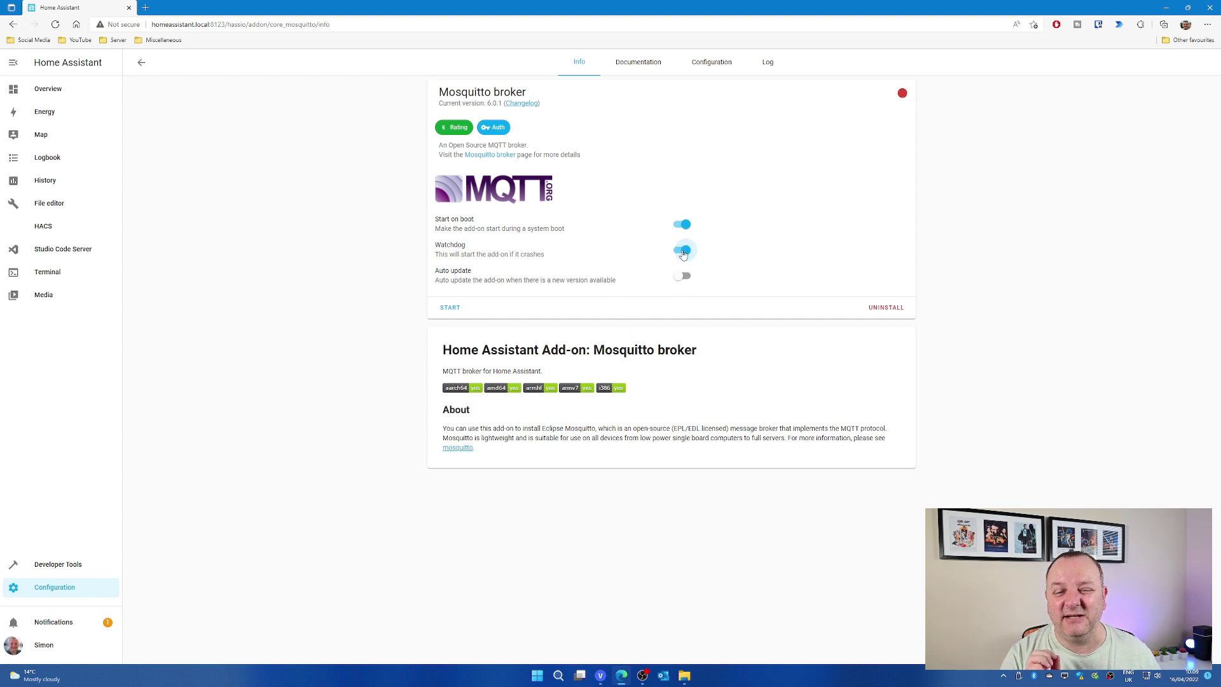
pyautogui.click(713, 70)
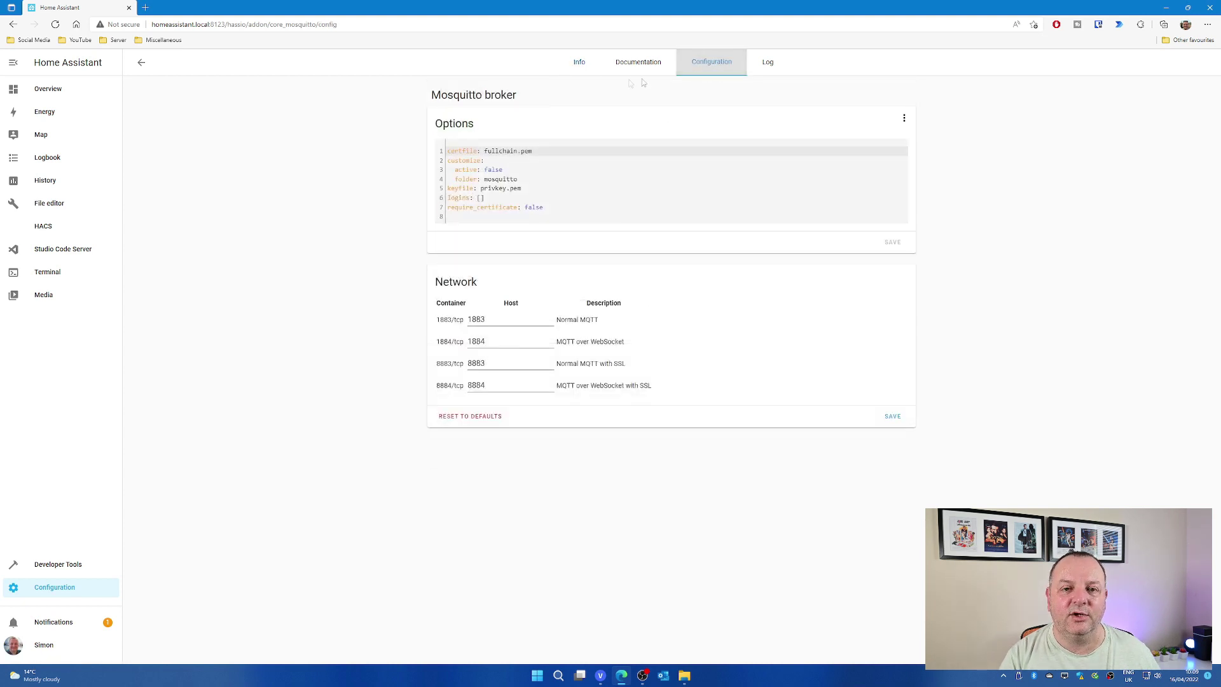
pyautogui.click(590, 68)
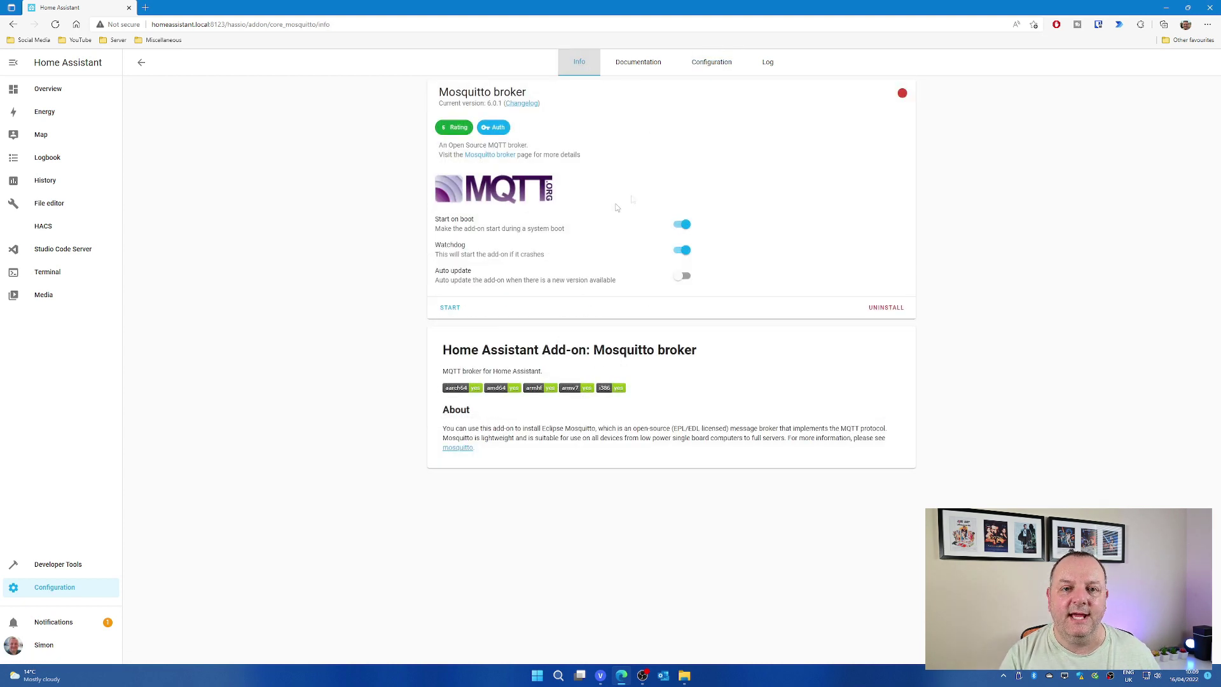
pyautogui.click(711, 62)
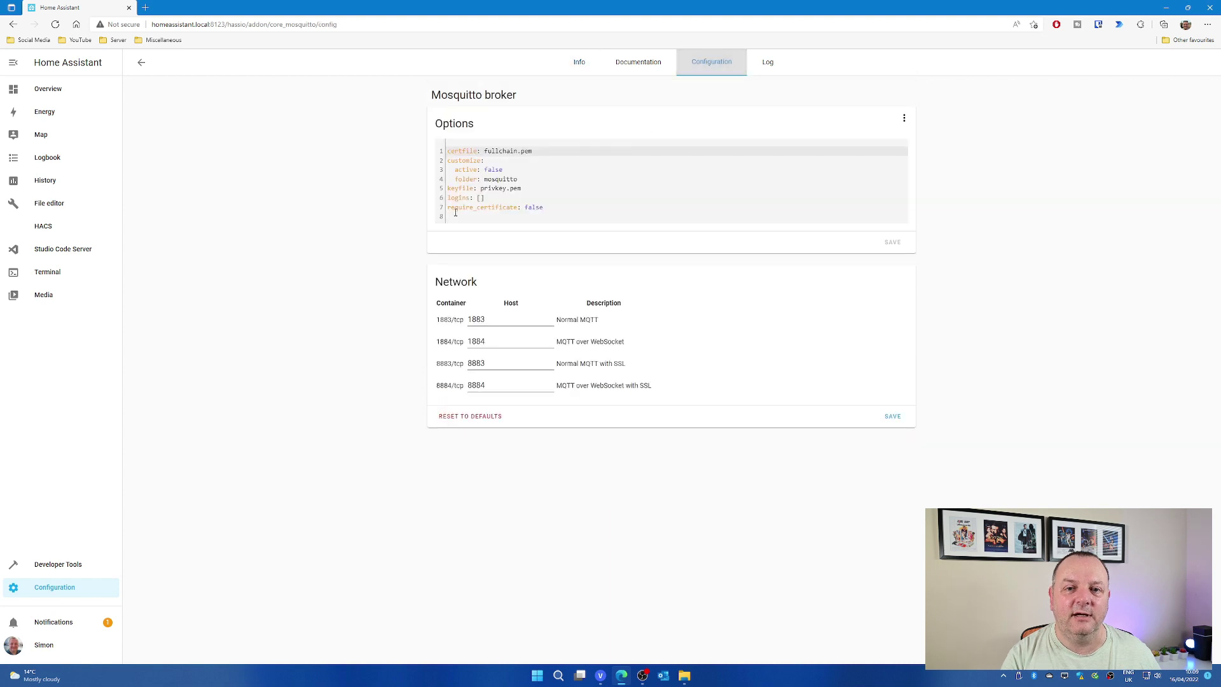
pyautogui.click(579, 63)
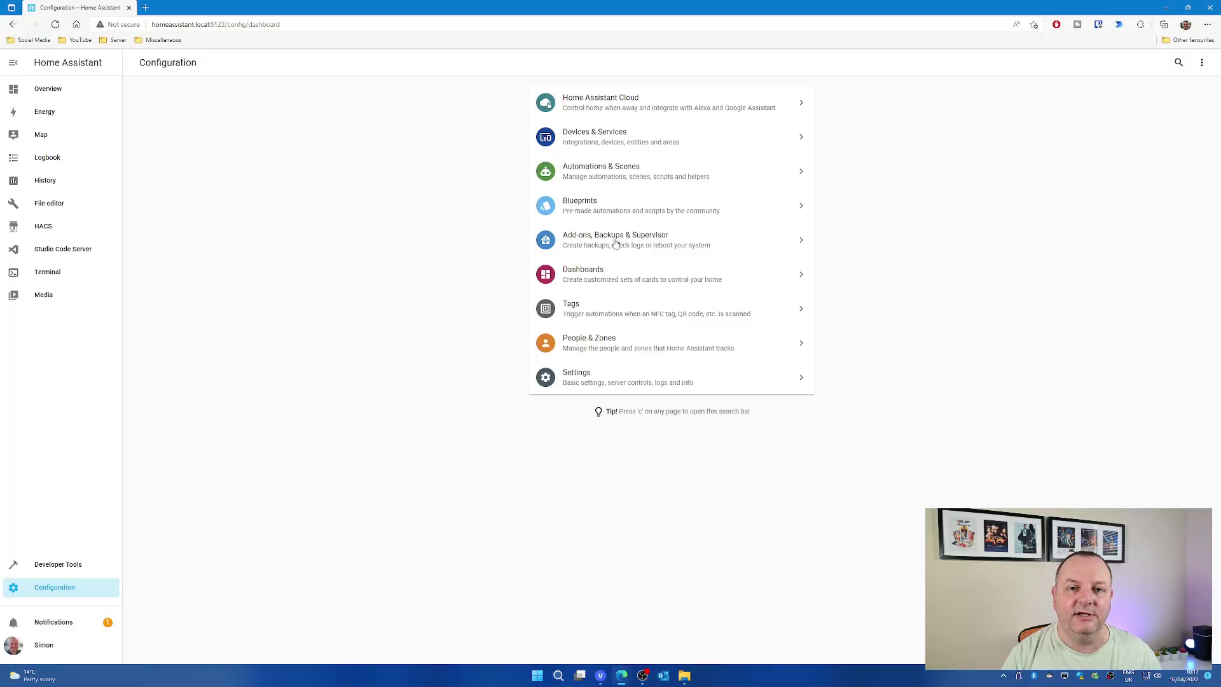
# Add the pasted zigbee2mqtt GitHub repository URL to the Add-on Store's repositories.
pyautogui.click(614, 240)
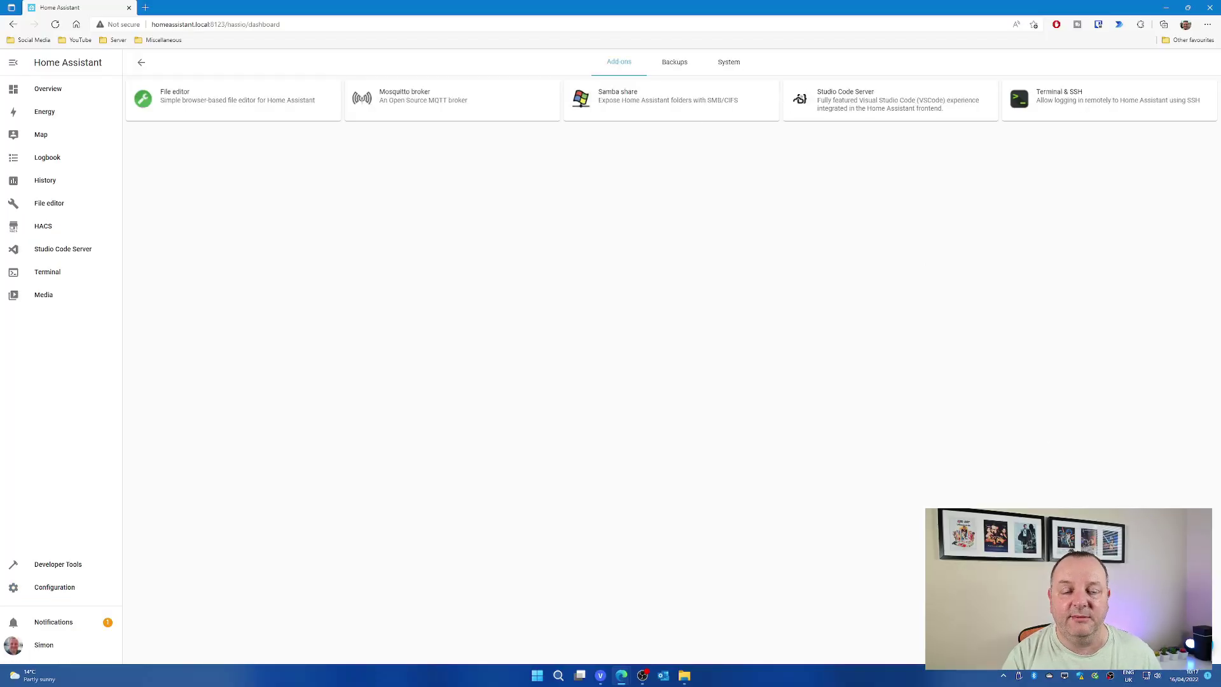
pyautogui.click(1190, 648)
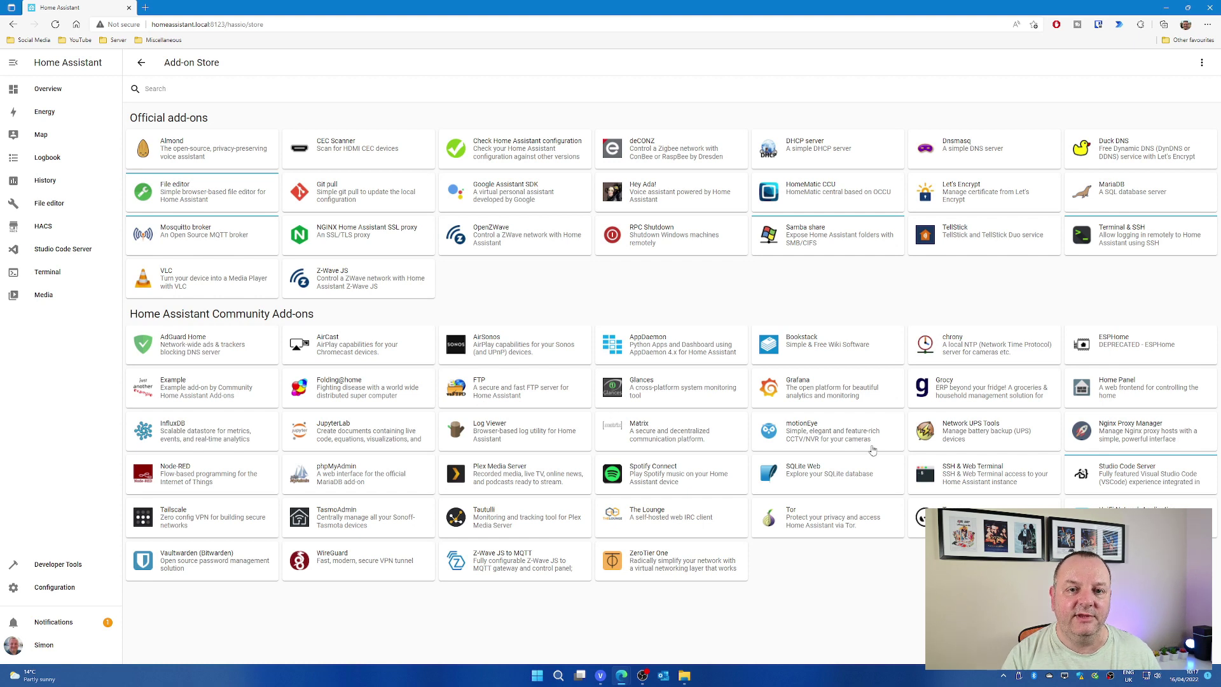
pyautogui.click(1200, 63)
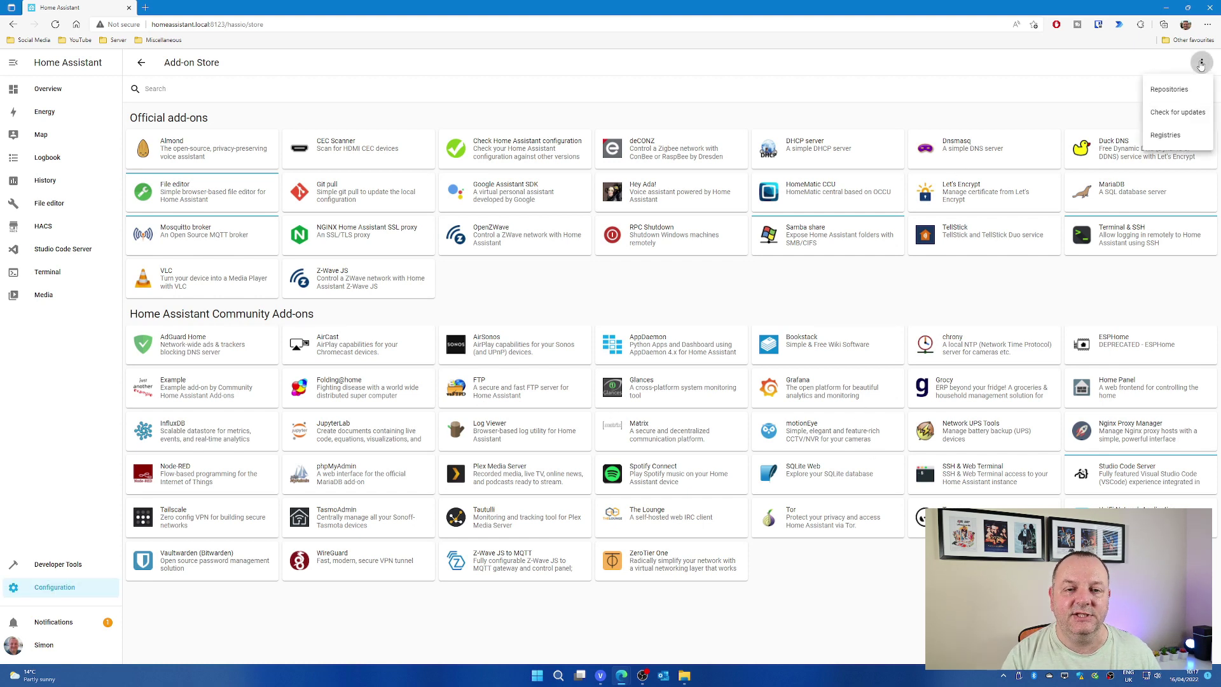
pyautogui.click(1169, 89)
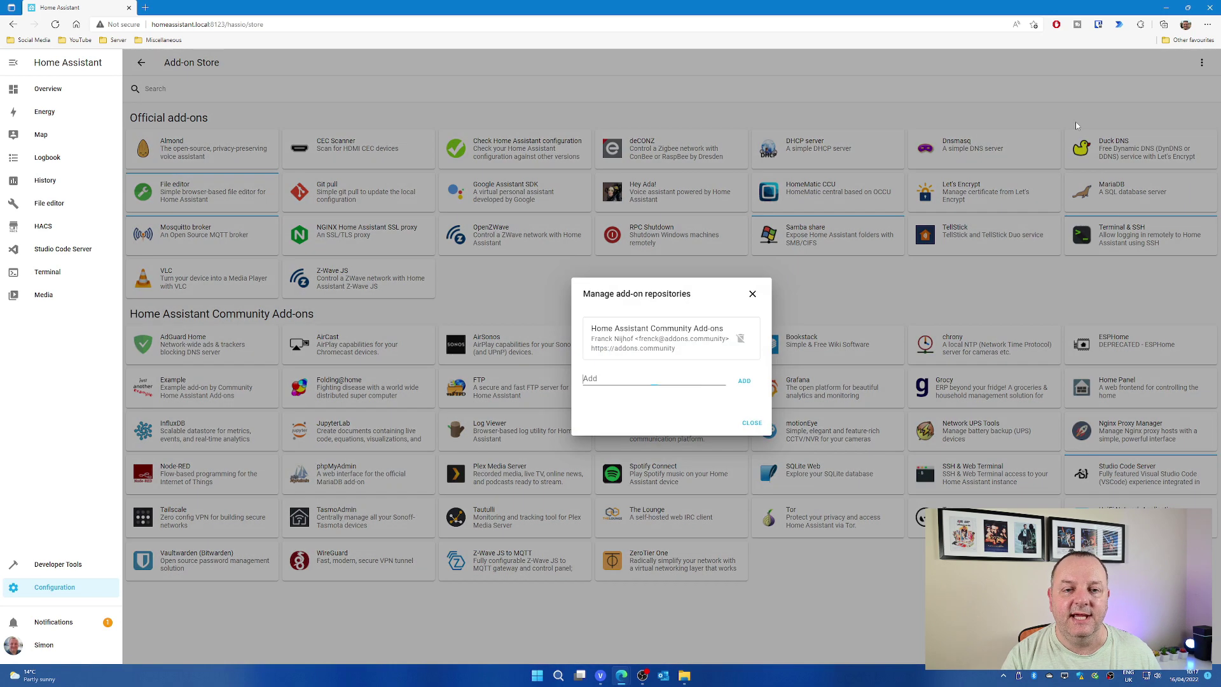
pyautogui.write('https://github.com/zigbee2mqtt/hassio-zigbee2mqtt')
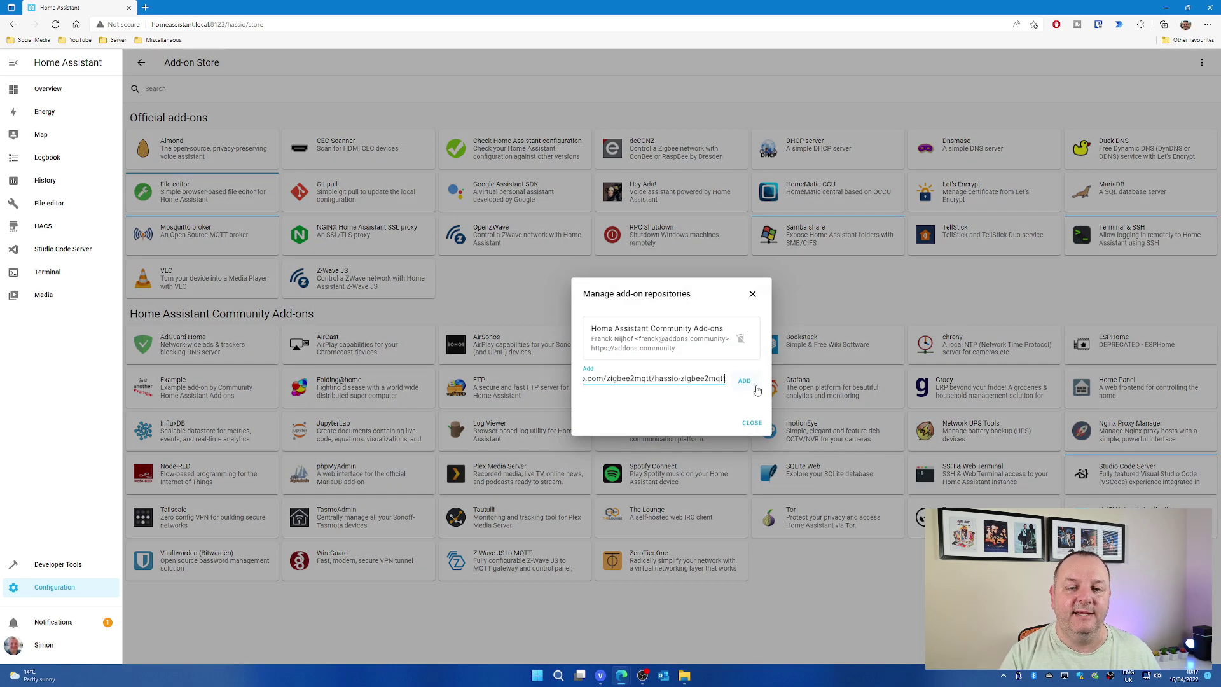
pyautogui.click(746, 381)
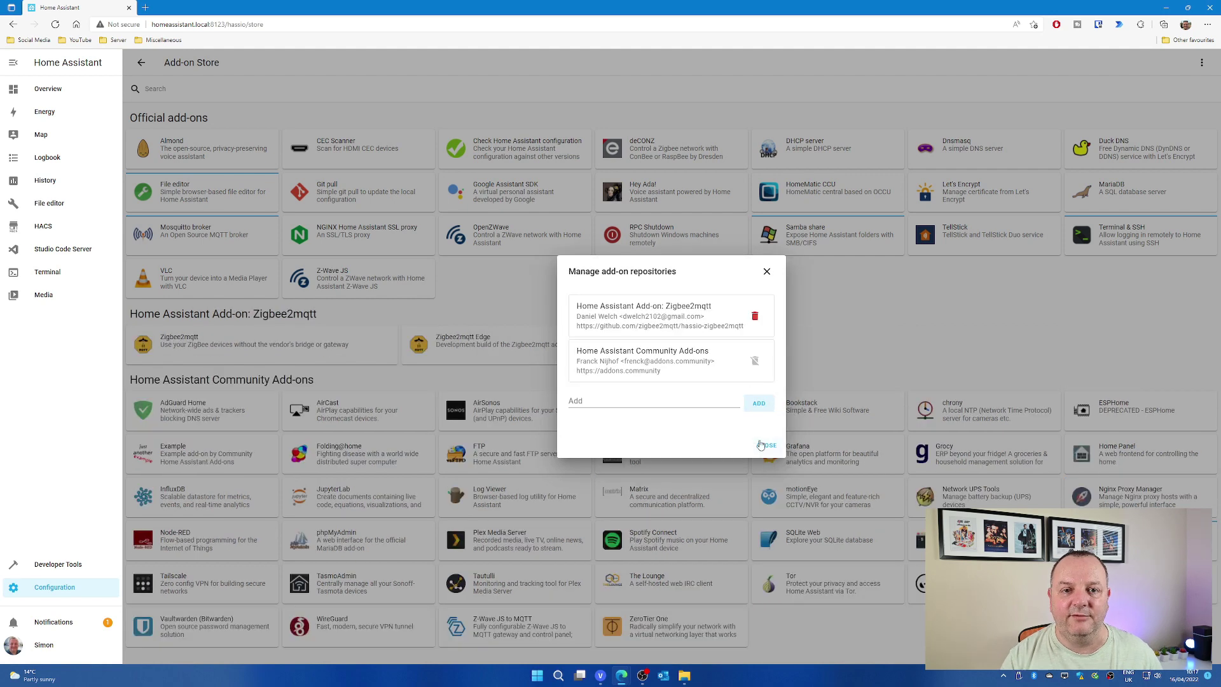
pyautogui.click(766, 445)
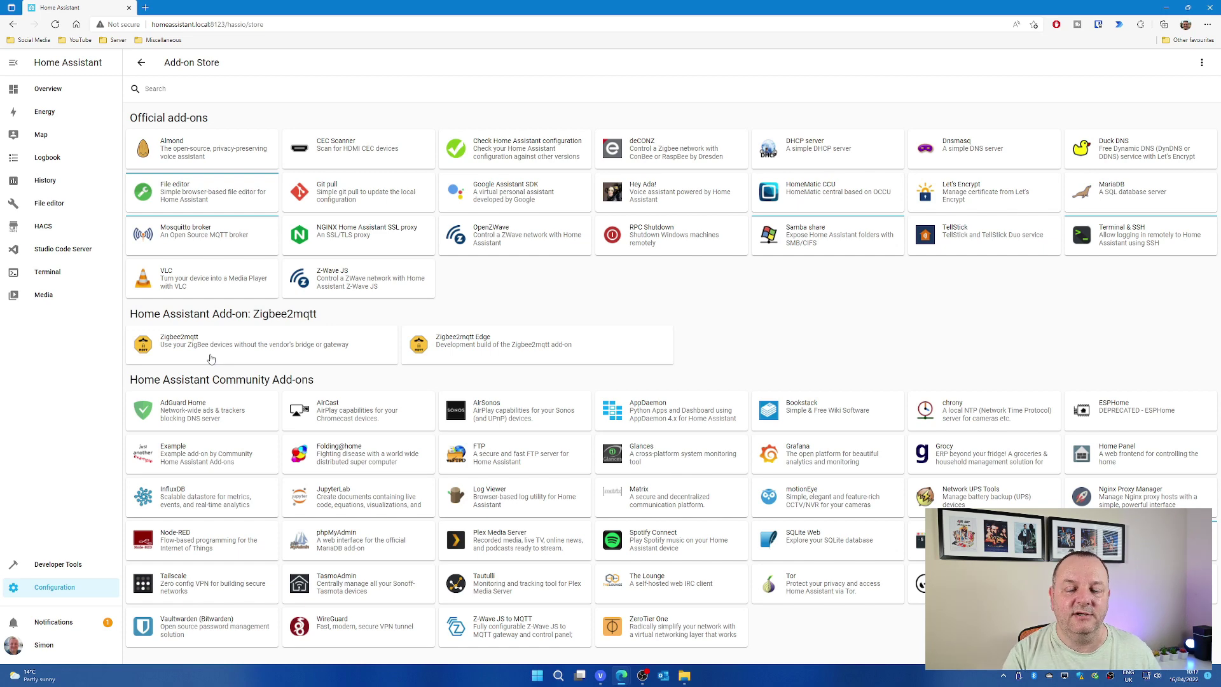
# On the Zigbee2mqtt add-on page, switch on Watchdog and Show in sidebar.
pyautogui.click(211, 359)
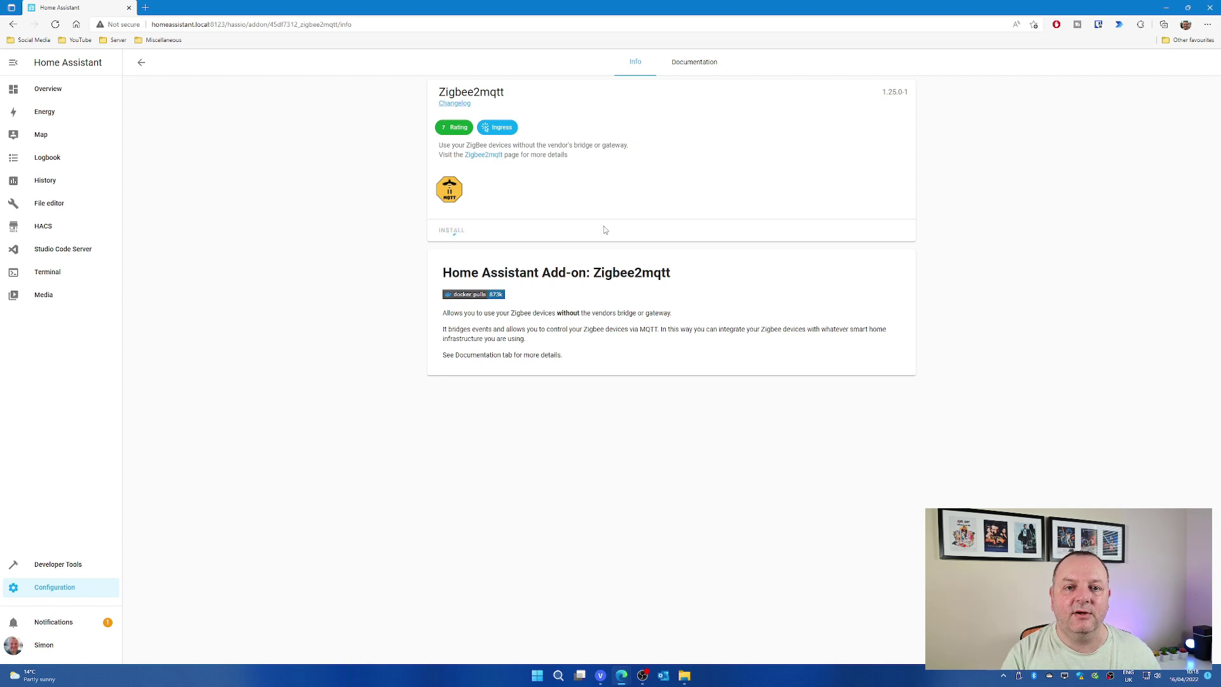
pyautogui.click(682, 257)
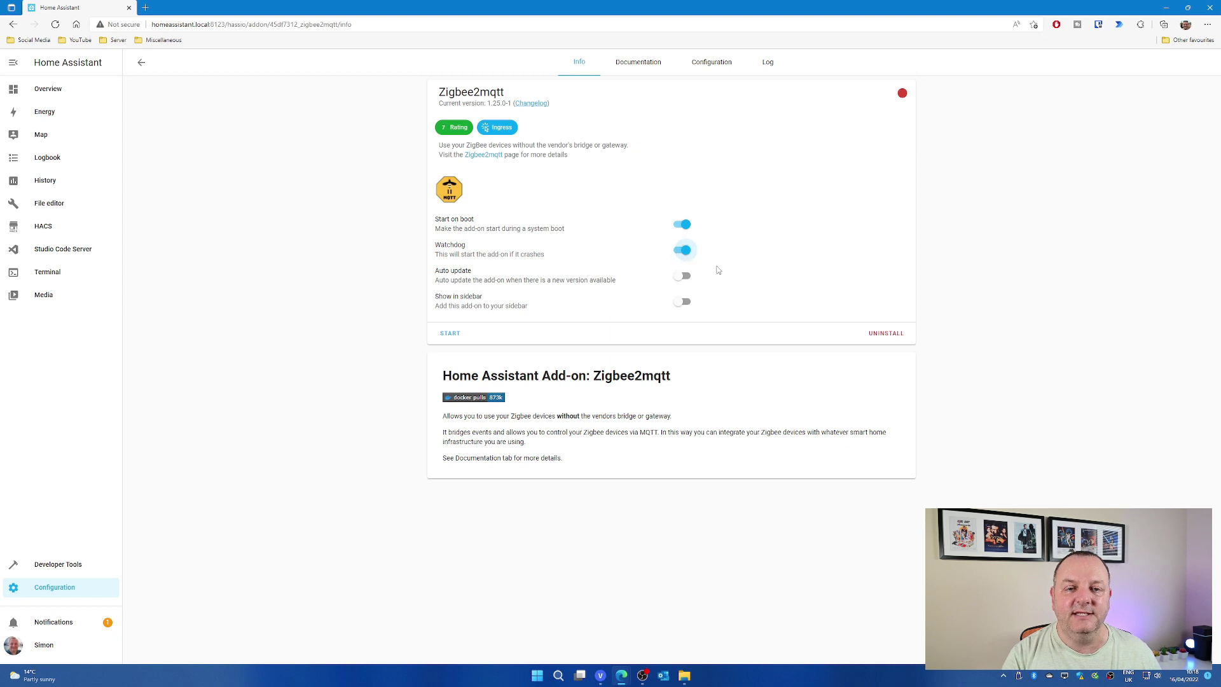
pyautogui.click(678, 304)
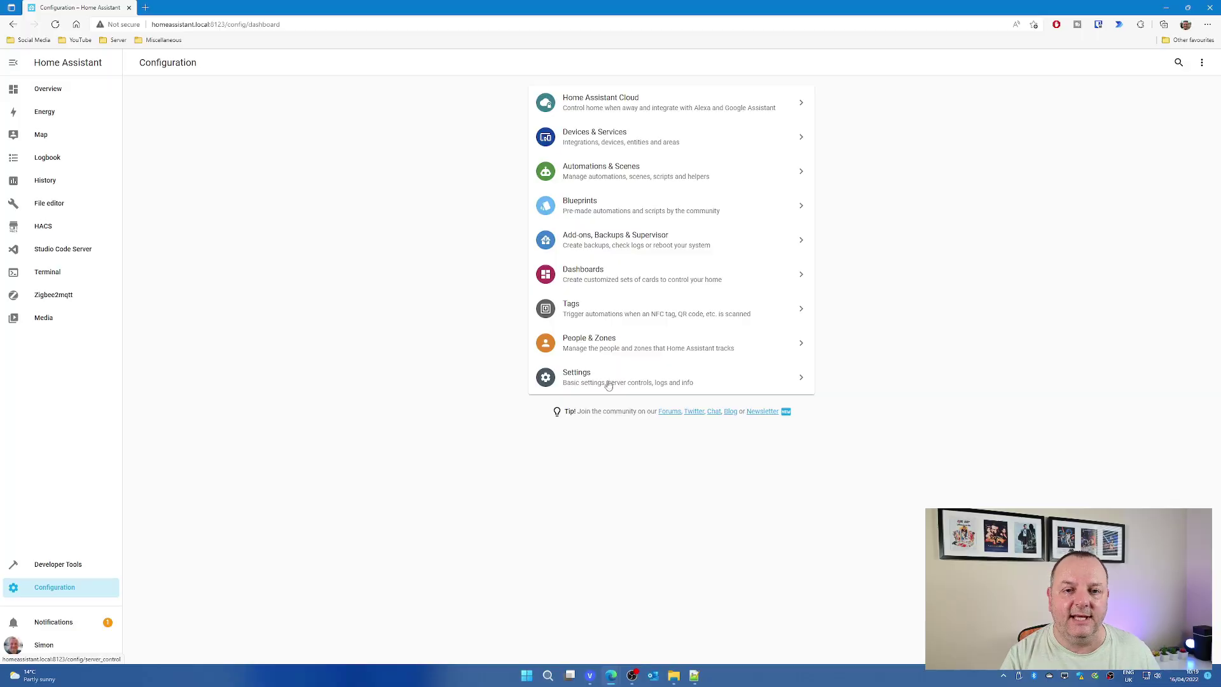
# Add user 'MQTT User' with username mqtt_user and a confirmed password.
pyautogui.click(616, 351)
pyautogui.click(723, 62)
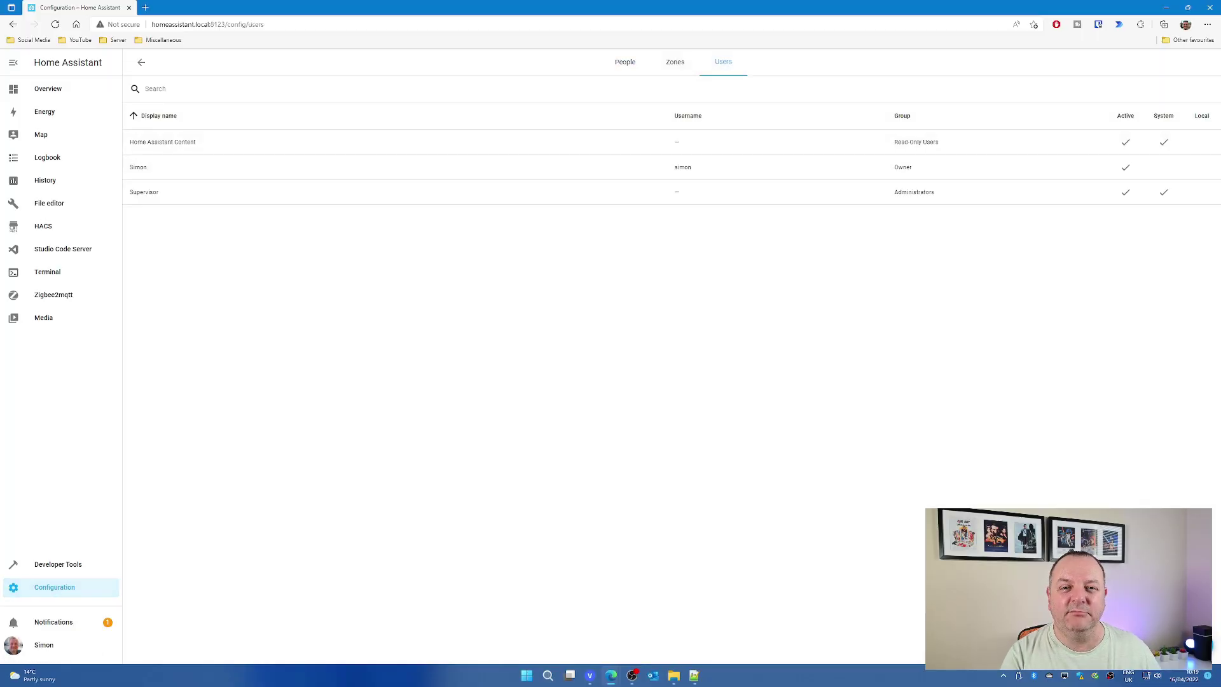
pyautogui.click(1169, 642)
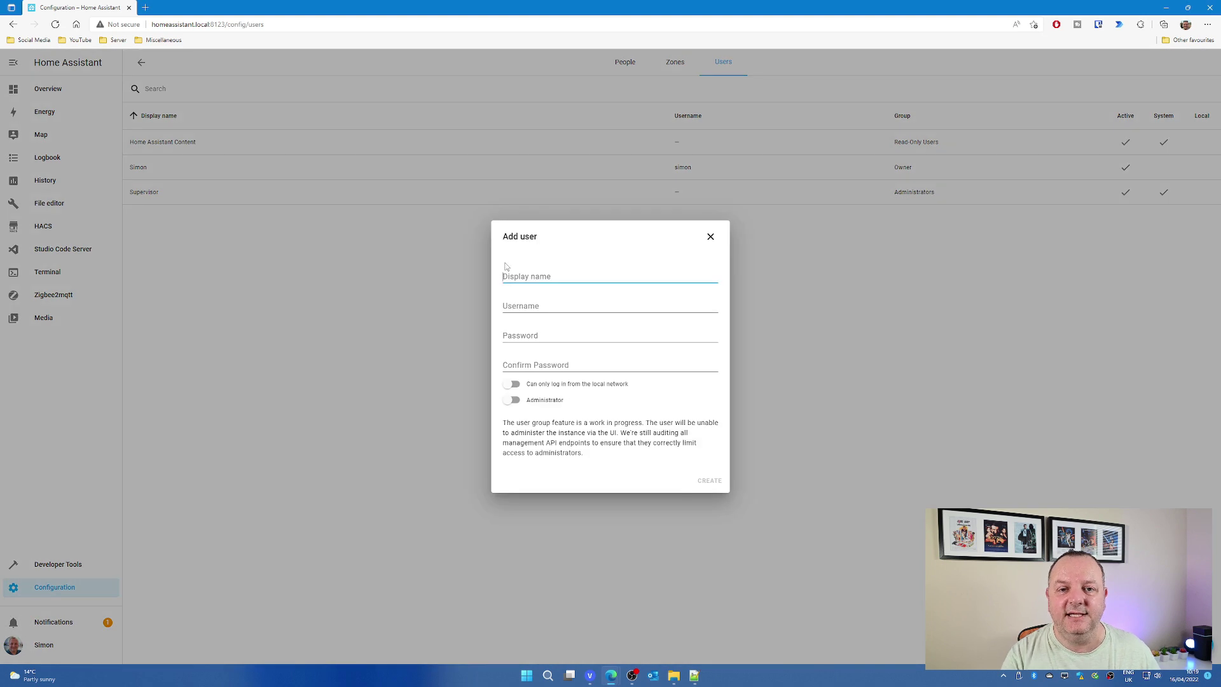
pyautogui.write('MQTT User')
pyautogui.press('Tab')
pyautogui.write('mqtt_')
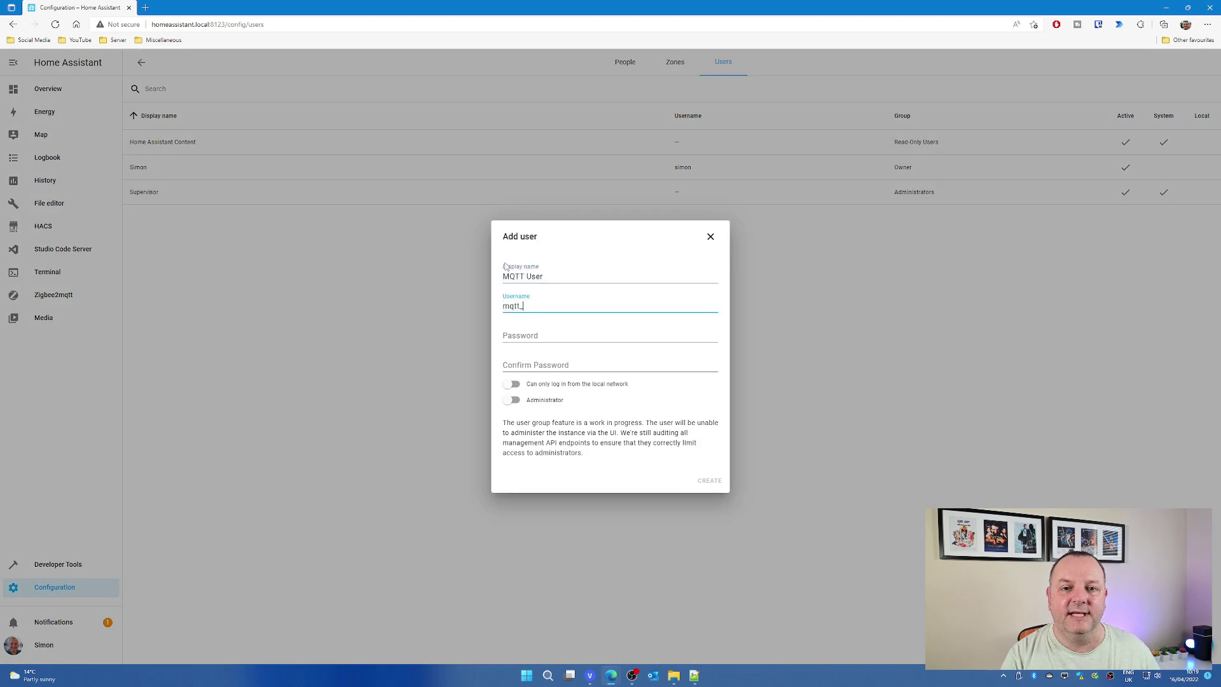
pyautogui.write('user')
pyautogui.press('Tab')
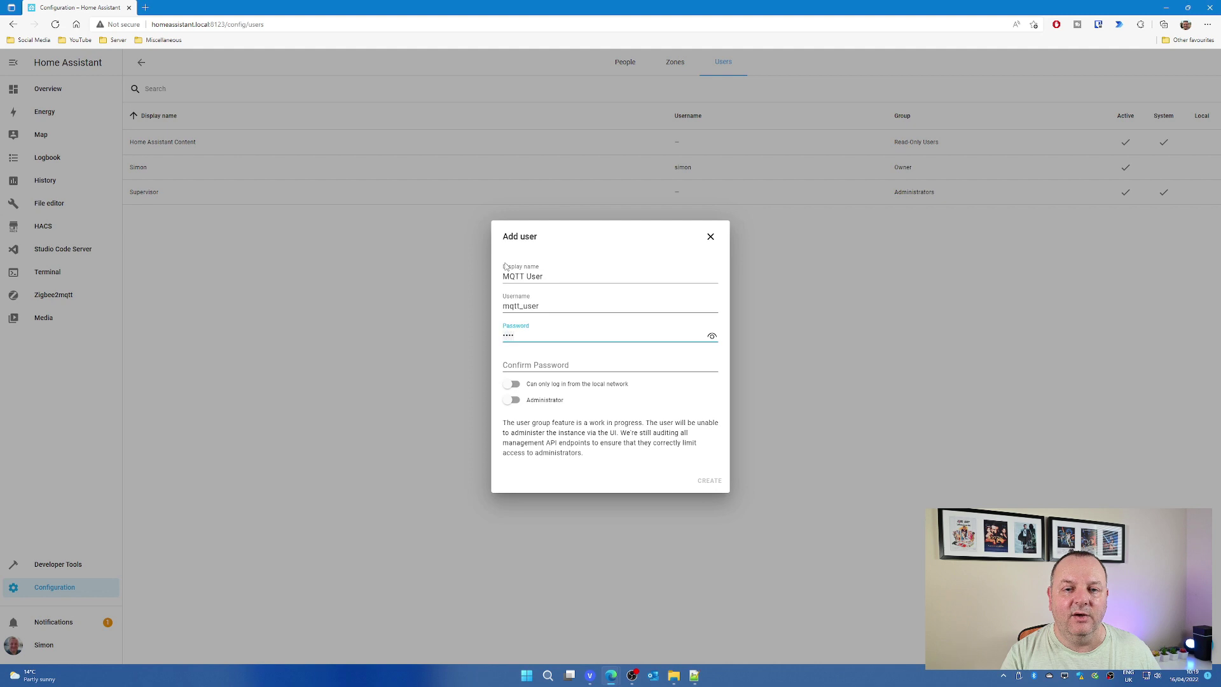
pyautogui.press('Tab')
pyautogui.write('mqtt')
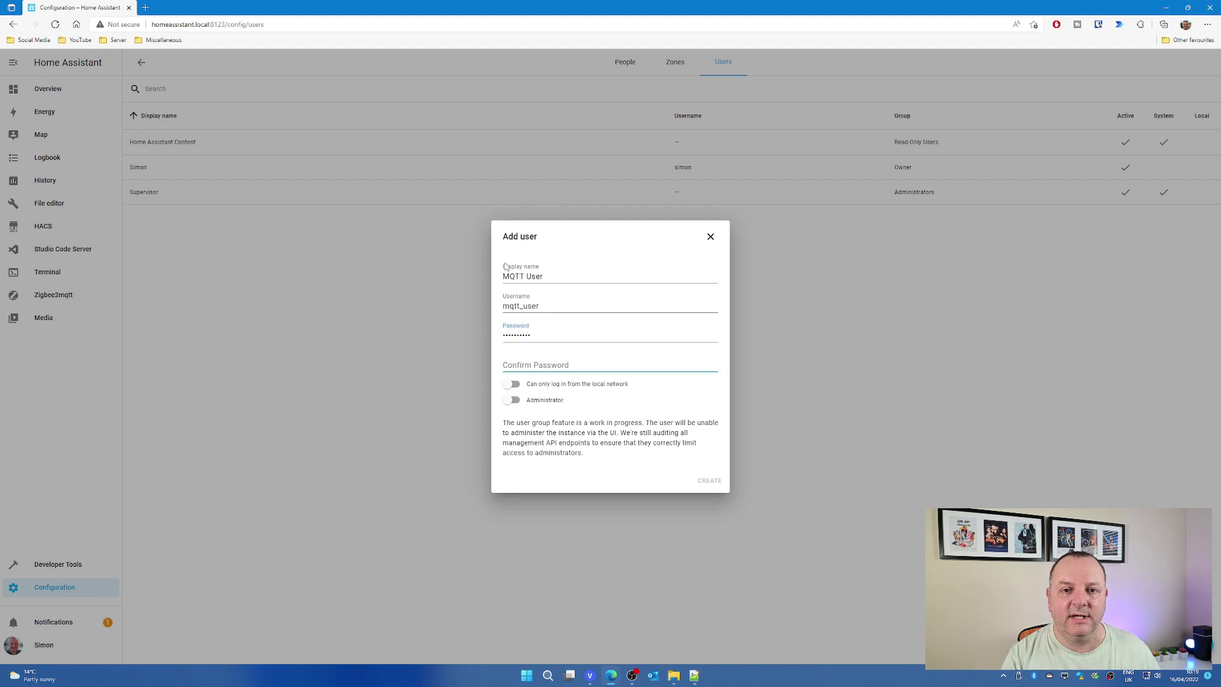
pyautogui.write('passwd')
pyautogui.press('Tab')
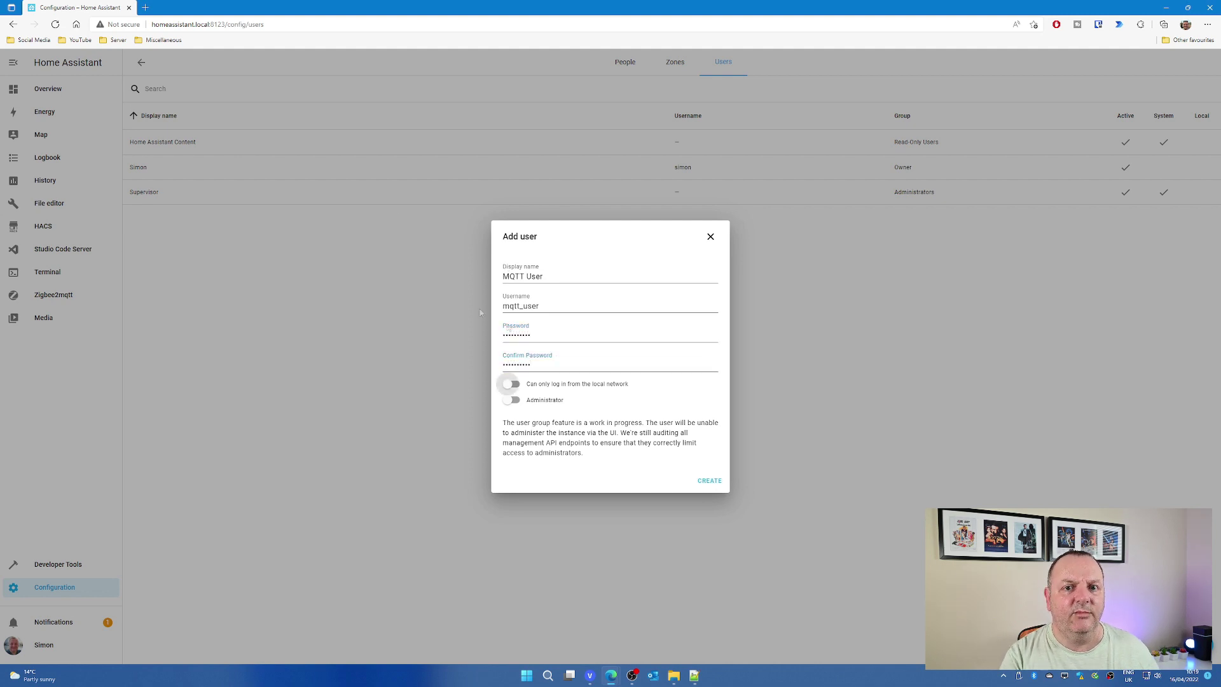
pyautogui.click(705, 485)
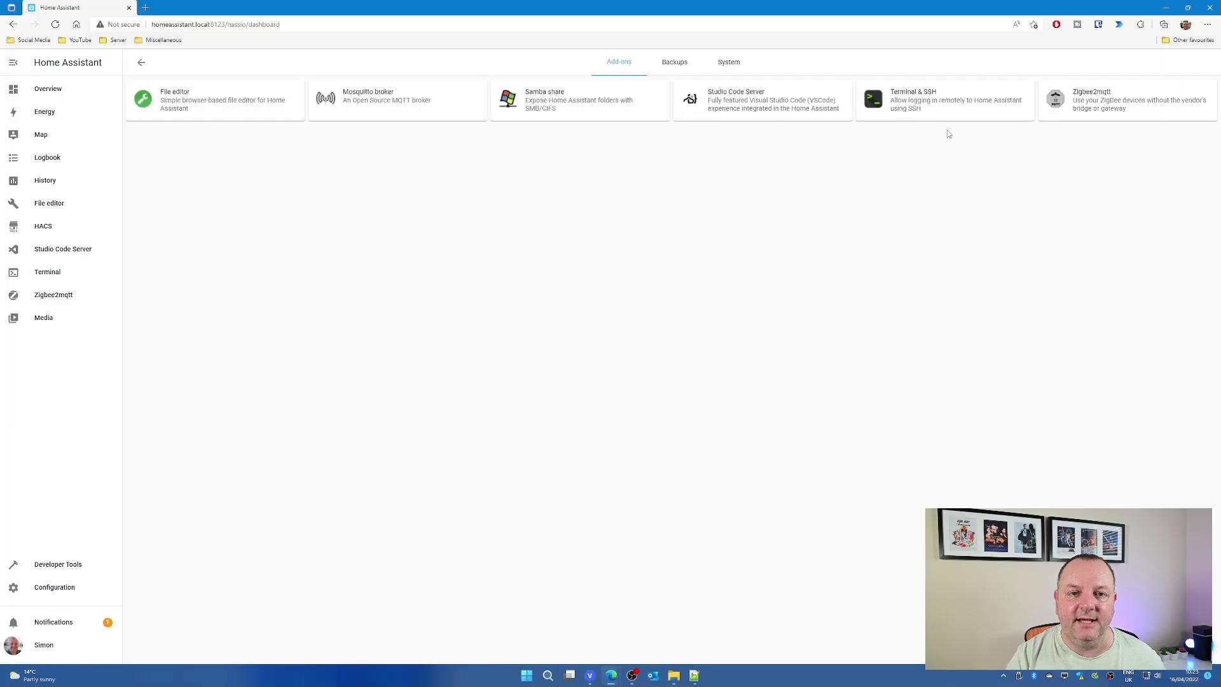
# Replace 'mqtt: {}' in Zigbee2mqtt options with the mqtt block for server mqtt://192.168.179.203:1883, then save.
pyautogui.click(1060, 119)
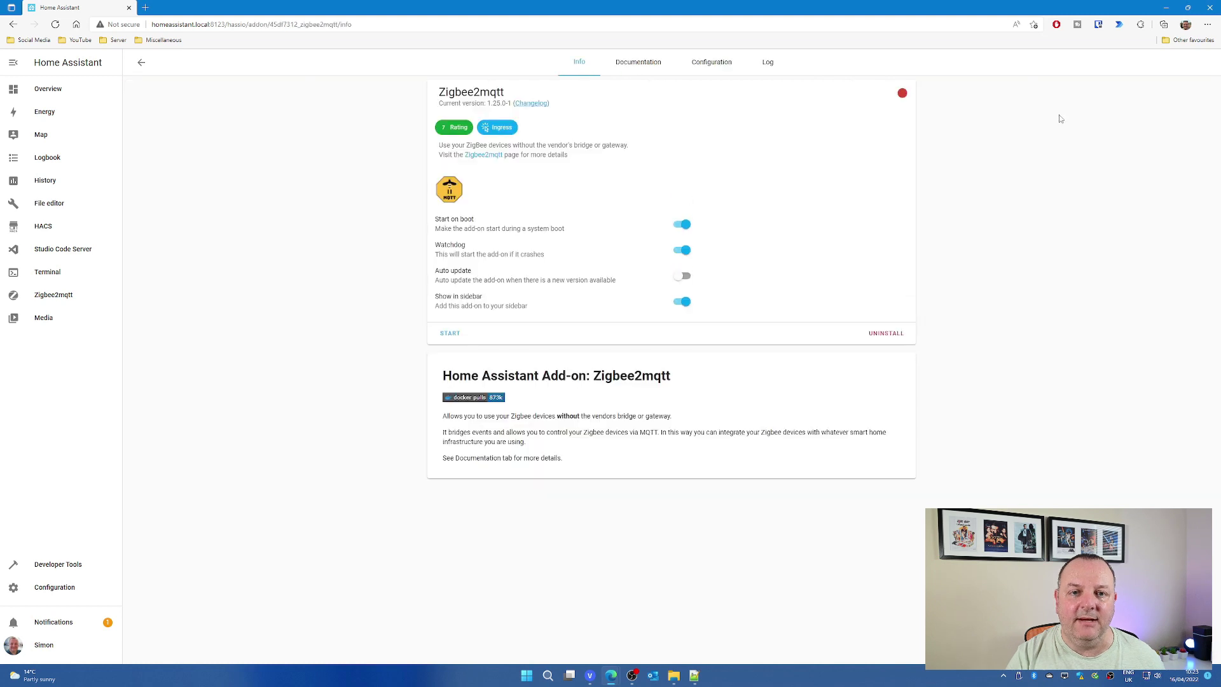
pyautogui.click(710, 70)
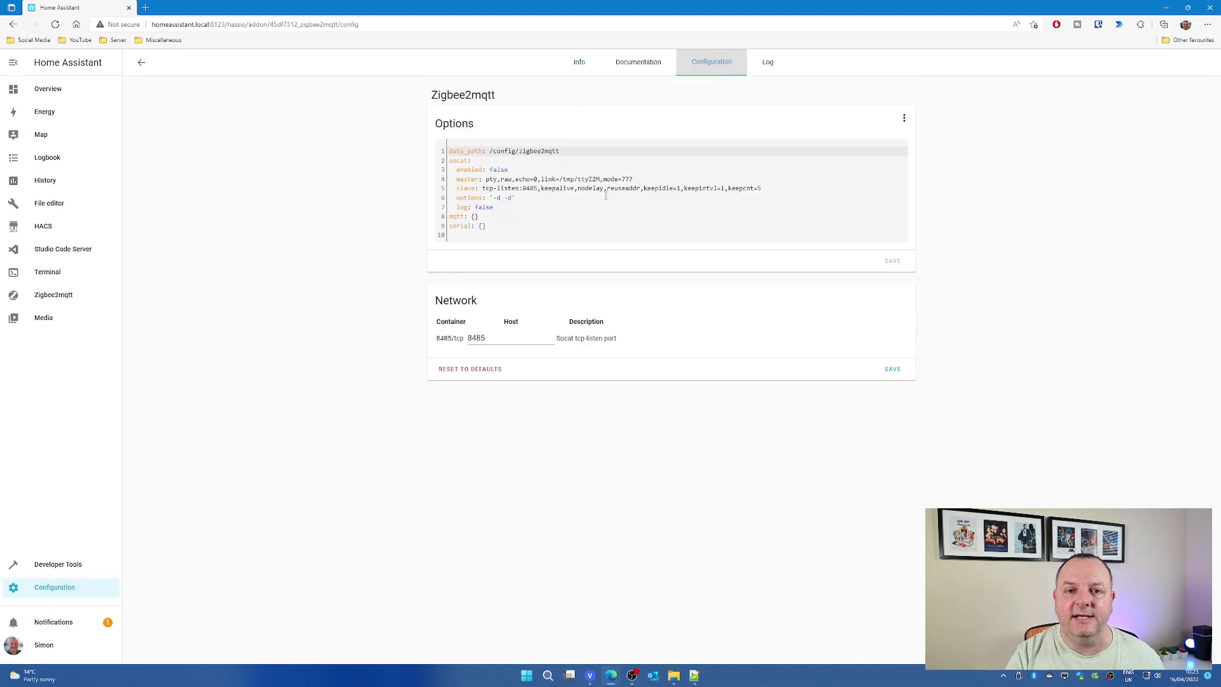
pyautogui.click(487, 216)
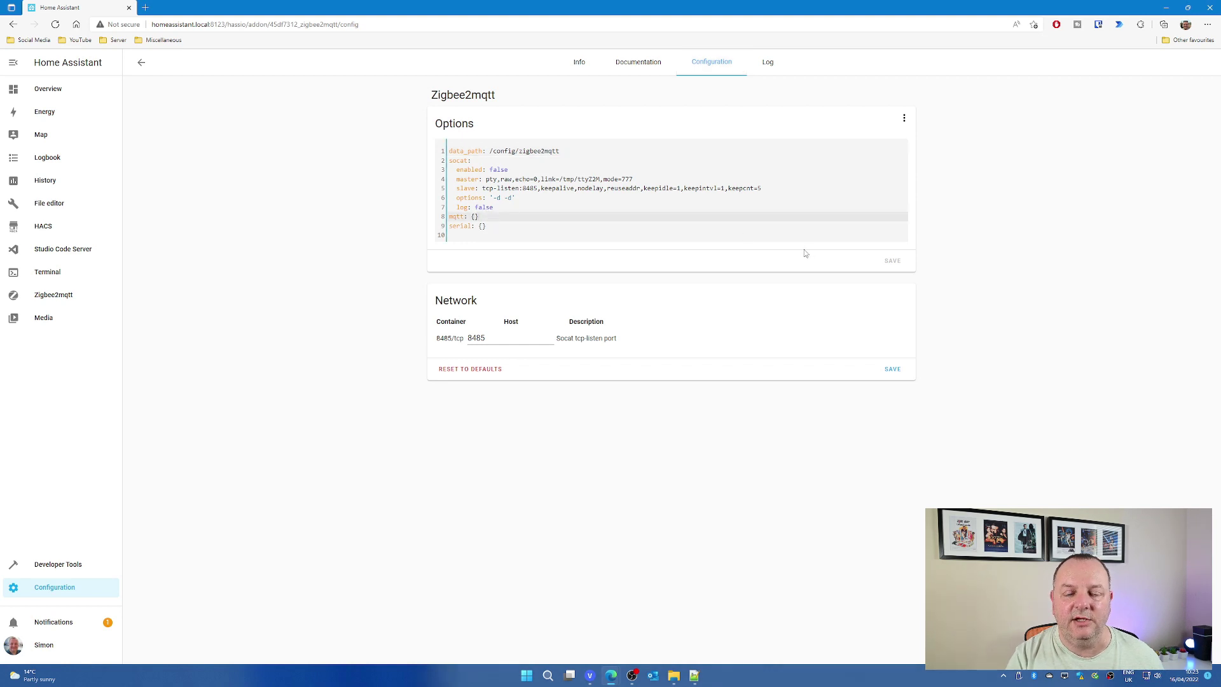
pyautogui.hotkey('shift', 'Home')
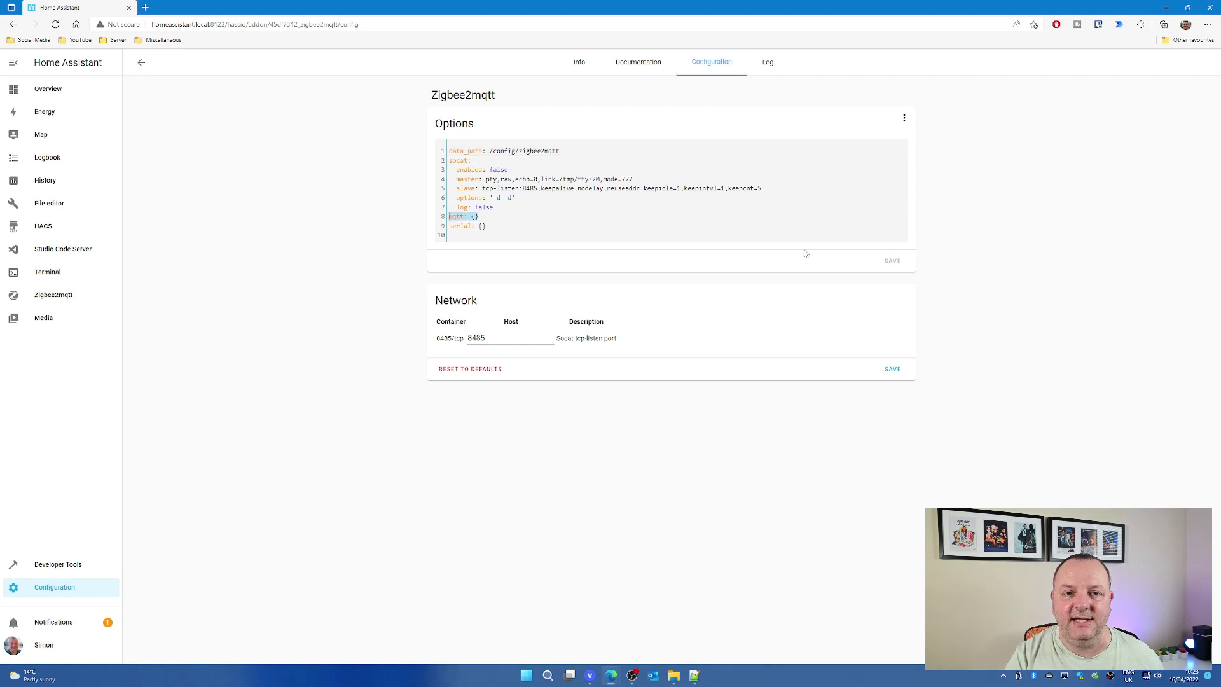
pyautogui.hotkey('ctrl', 'v')
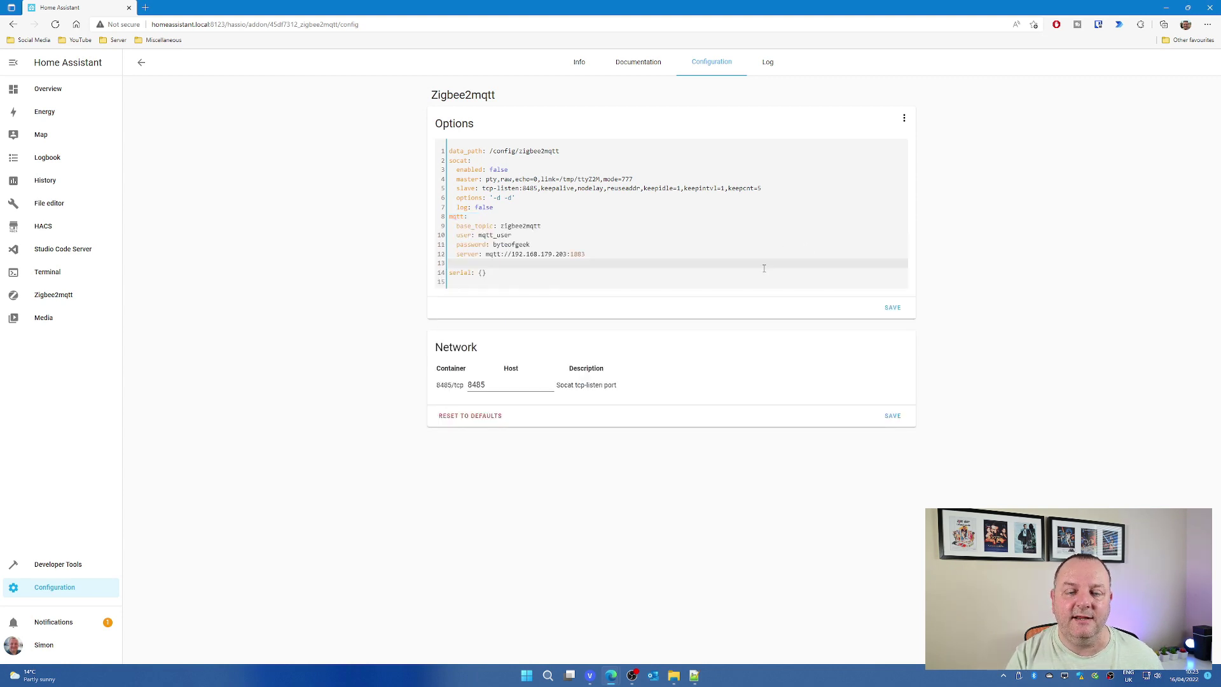
pyautogui.press('Delete')
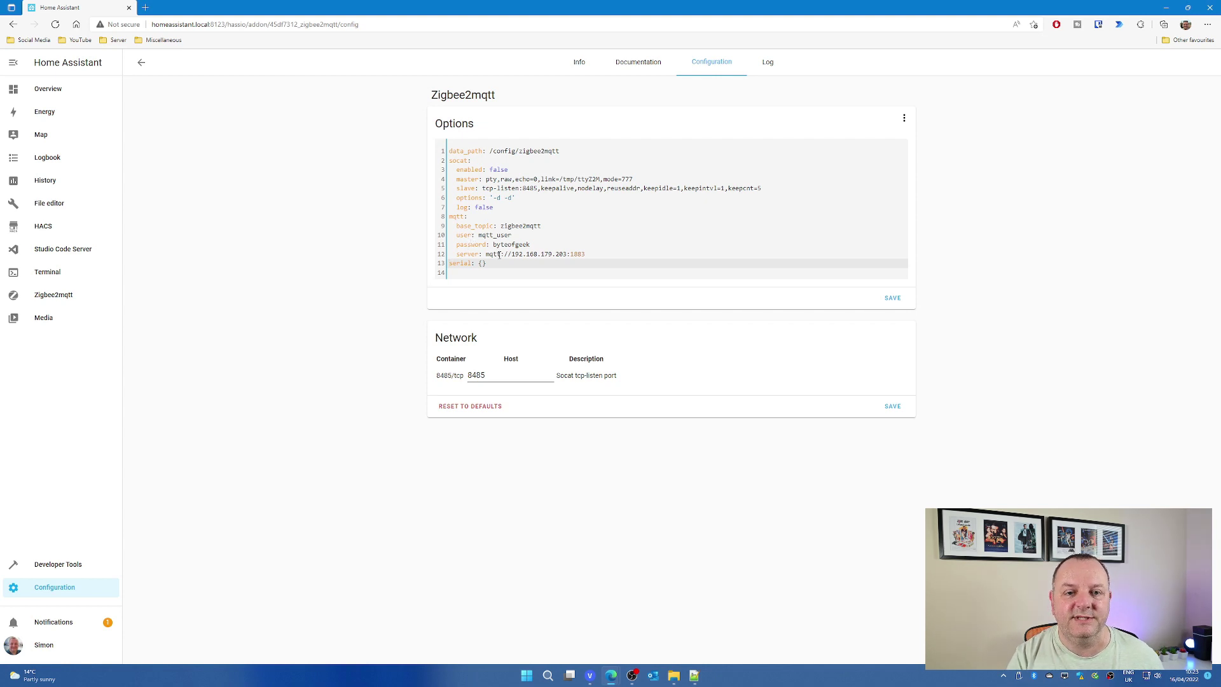
pyautogui.moveTo(487, 255); pyautogui.dragTo(563, 256)
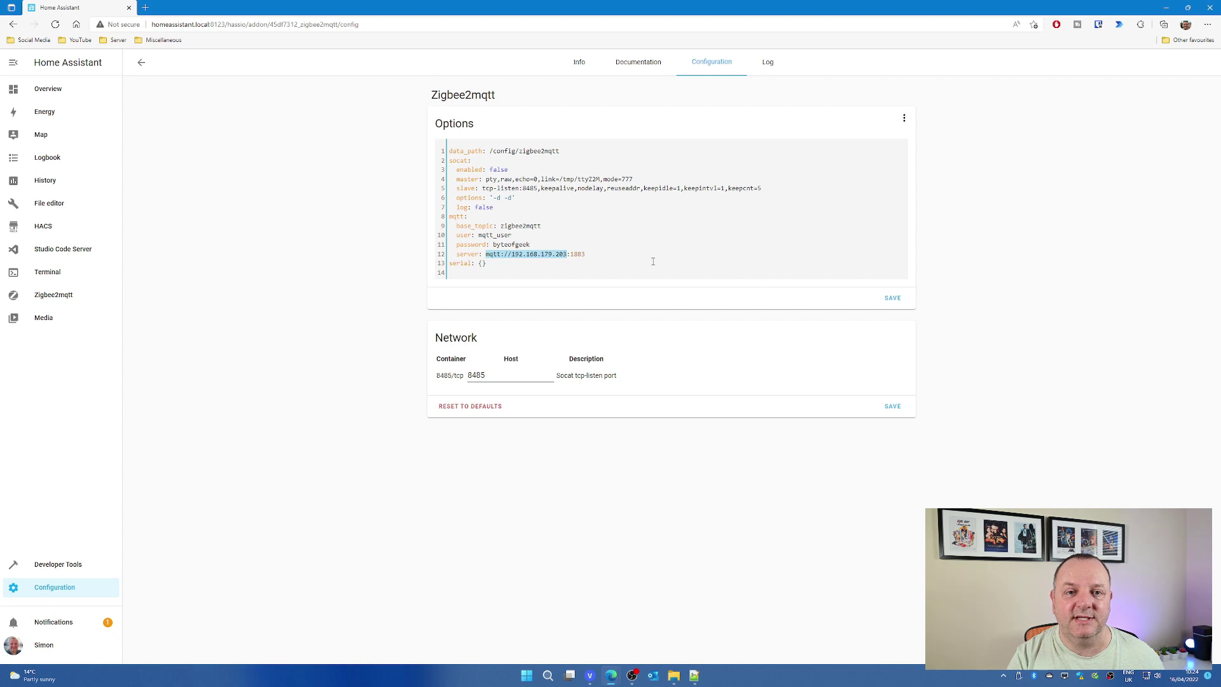
pyautogui.click(894, 299)
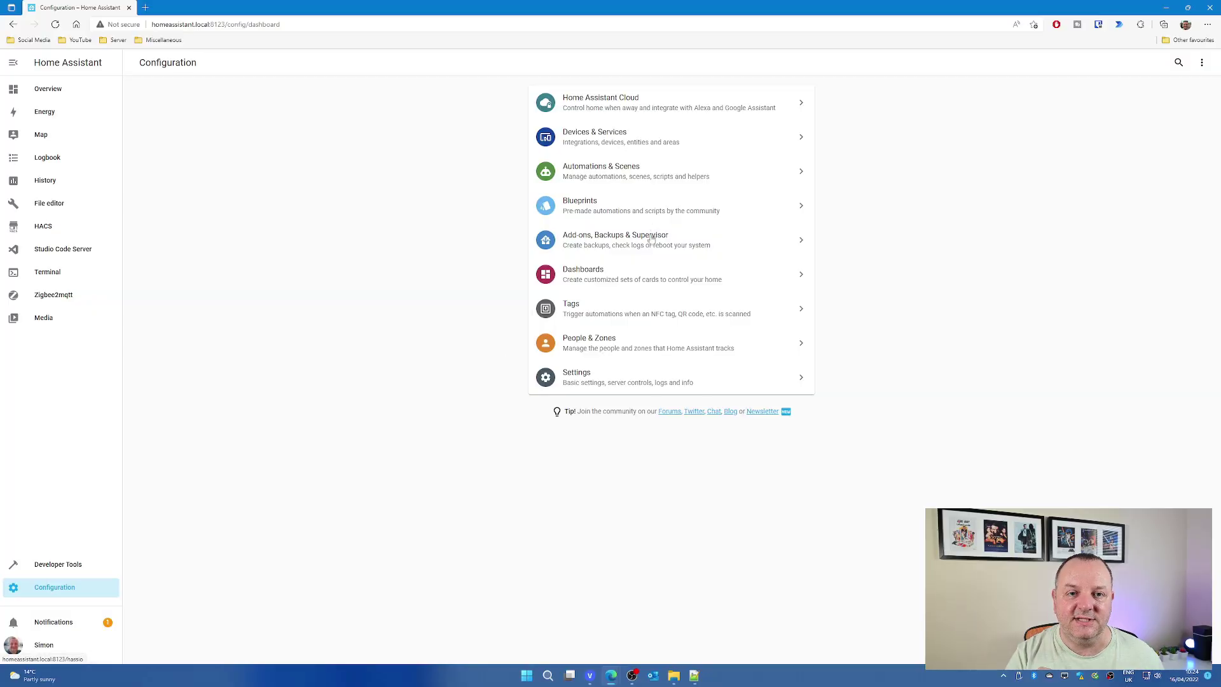
# Bring up the host's hardware device list from the System page.
pyautogui.click(615, 240)
pyautogui.click(731, 63)
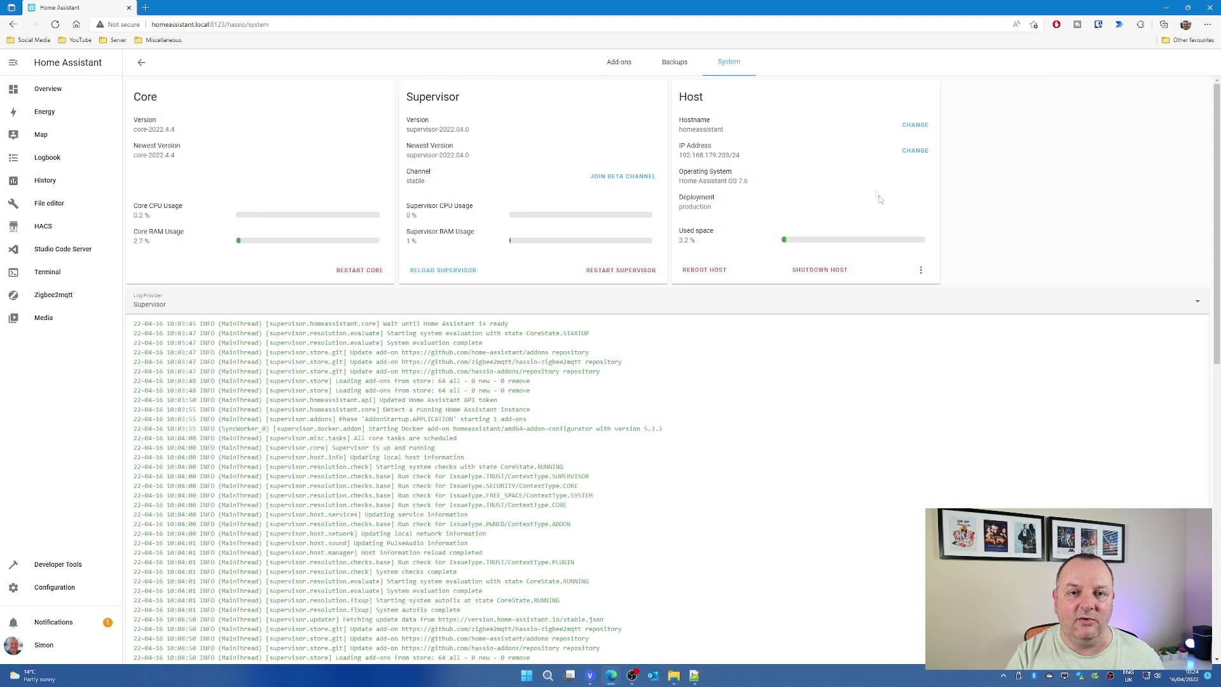
pyautogui.click(920, 270)
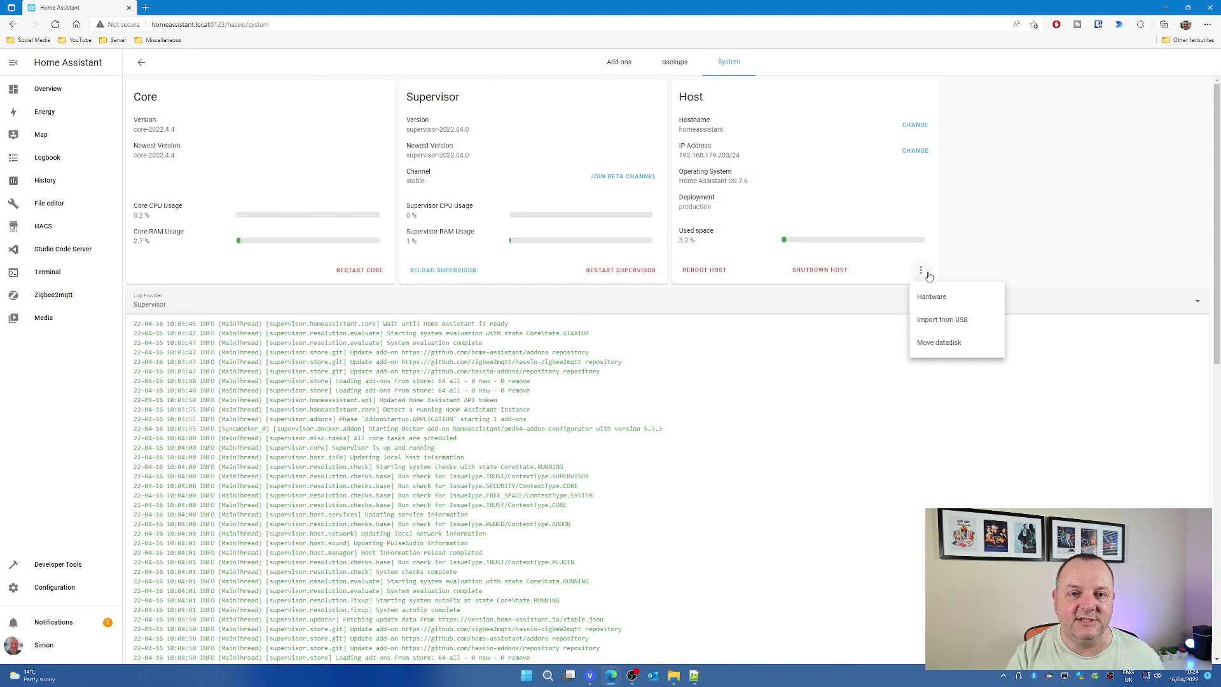
pyautogui.click(949, 299)
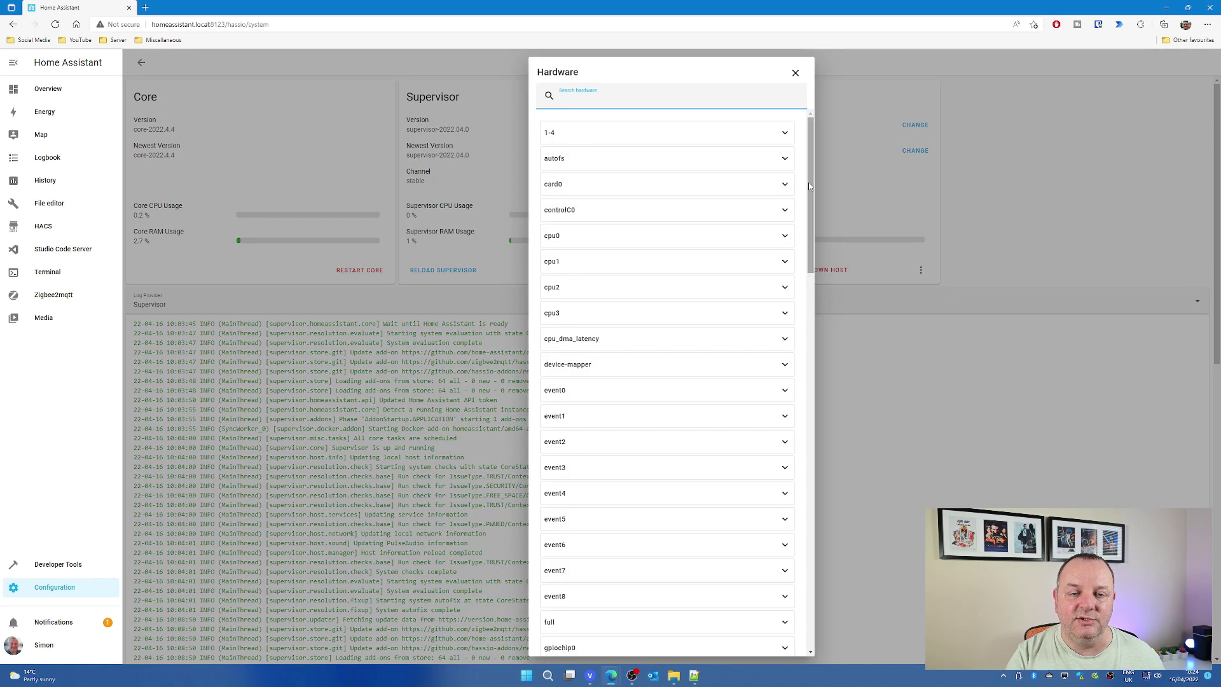
# Copy the Sonoff dongle's device path /dev/ttyUSB0 from the ttyUSB0 details, then close the list.
pyautogui.moveTo(807, 181); pyautogui.dragTo(775, 544)
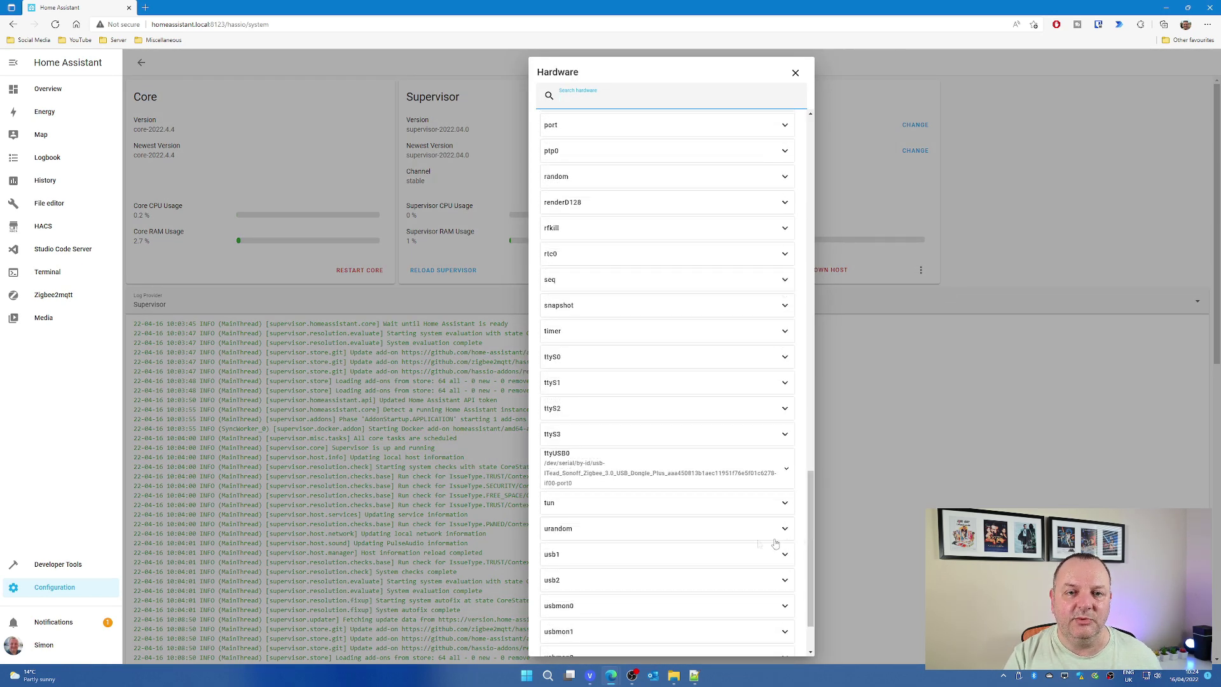
pyautogui.click(586, 480)
pyautogui.scroll(-1, 702, 477)
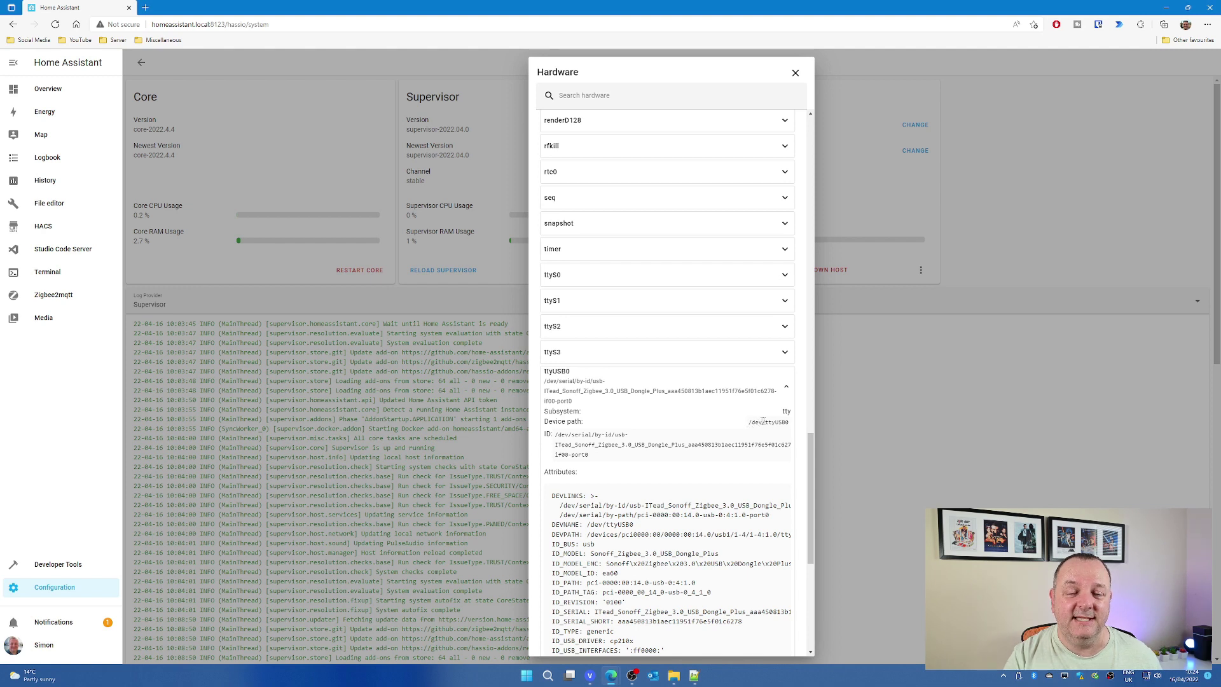
pyautogui.moveTo(748, 427); pyautogui.dragTo(786, 425)
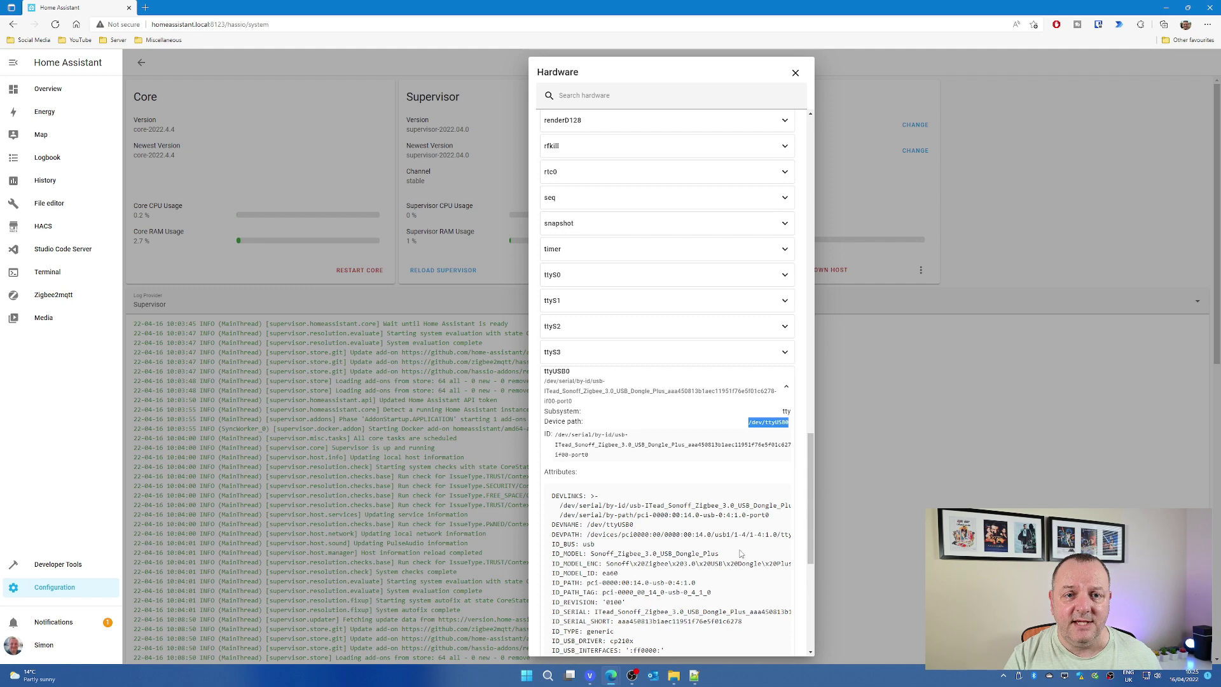
pyautogui.click(795, 73)
# Replace 'serial: {}' in Zigbee2mqtt options with port /dev/ttyUSB0 and save.
pyautogui.click(64, 593)
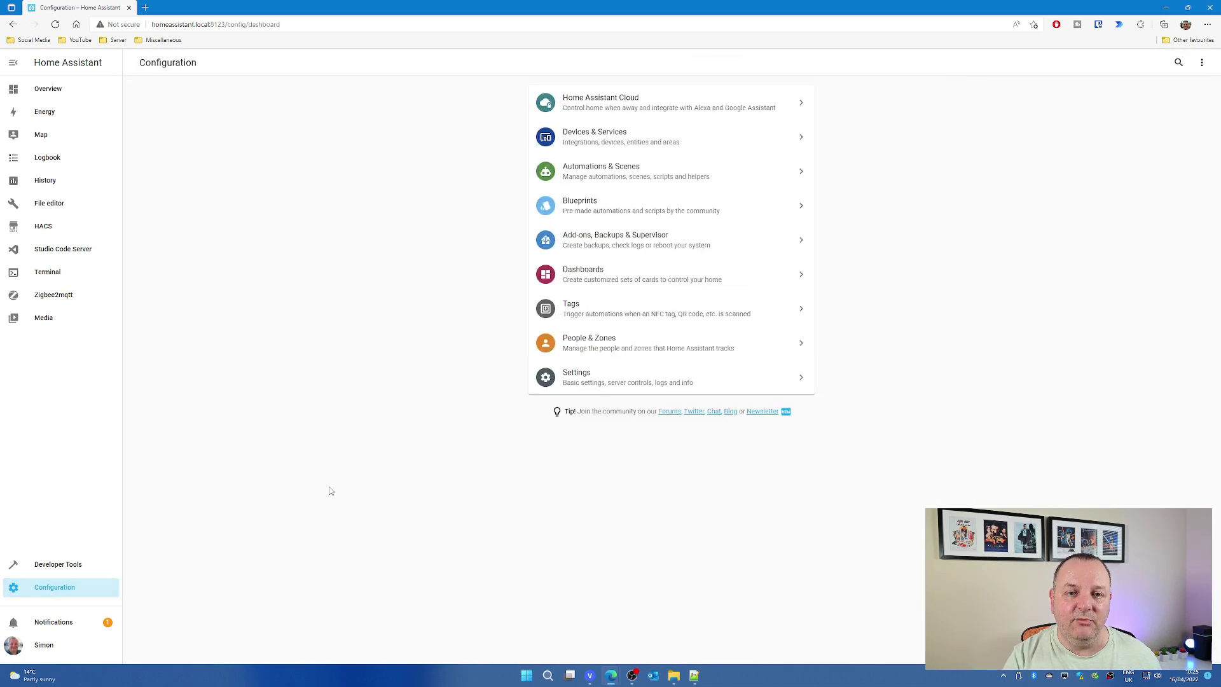
pyautogui.click(632, 247)
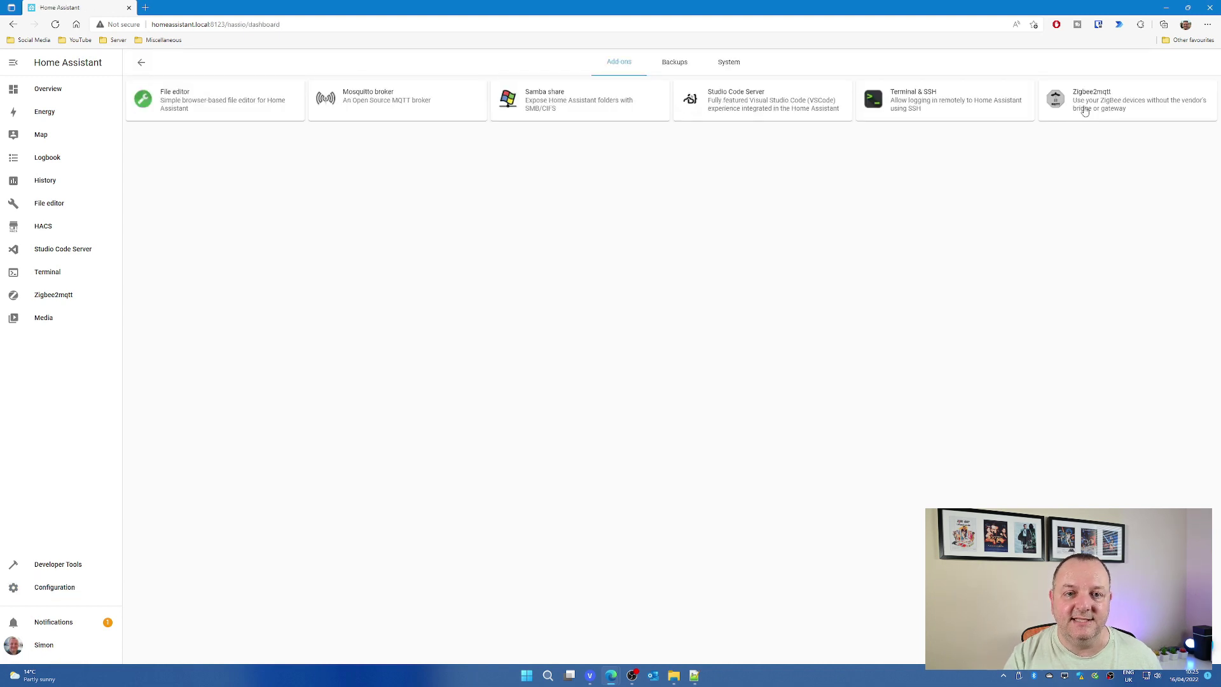
pyautogui.click(1084, 111)
pyautogui.click(710, 68)
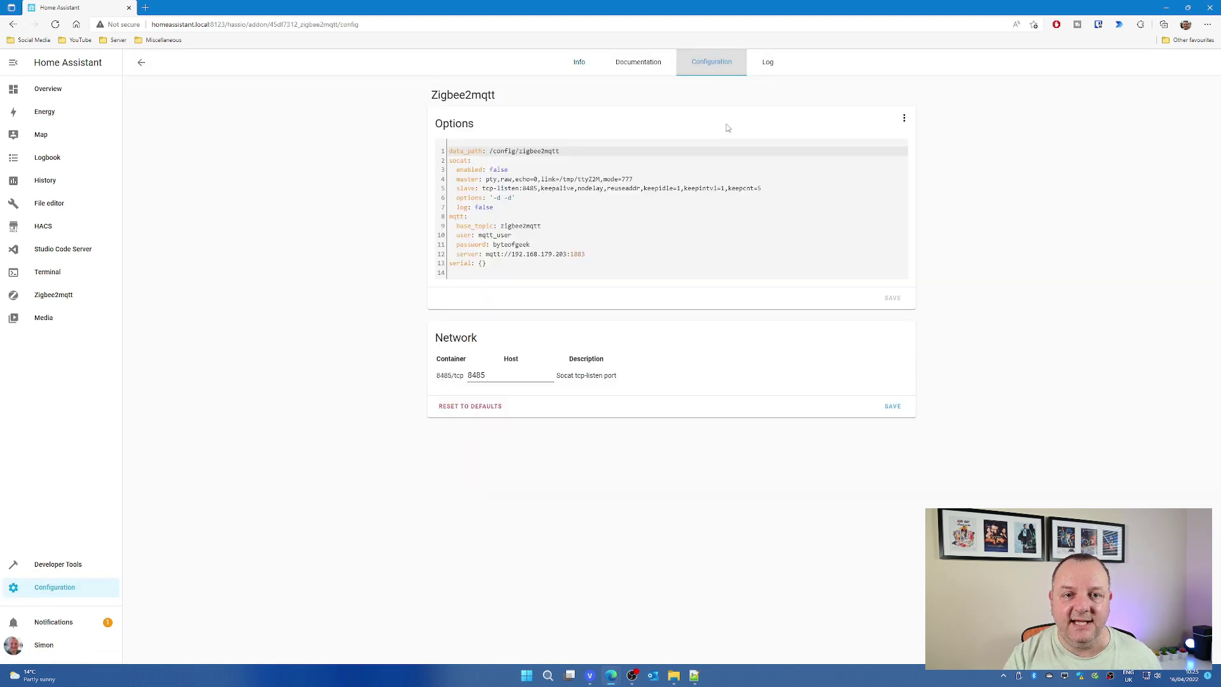
pyautogui.click(734, 264)
pyautogui.press('BackSpace')
pyautogui.press('BackSpace')
pyautogui.press('BackSpace')
pyautogui.hotkey('ctrl', 'v')
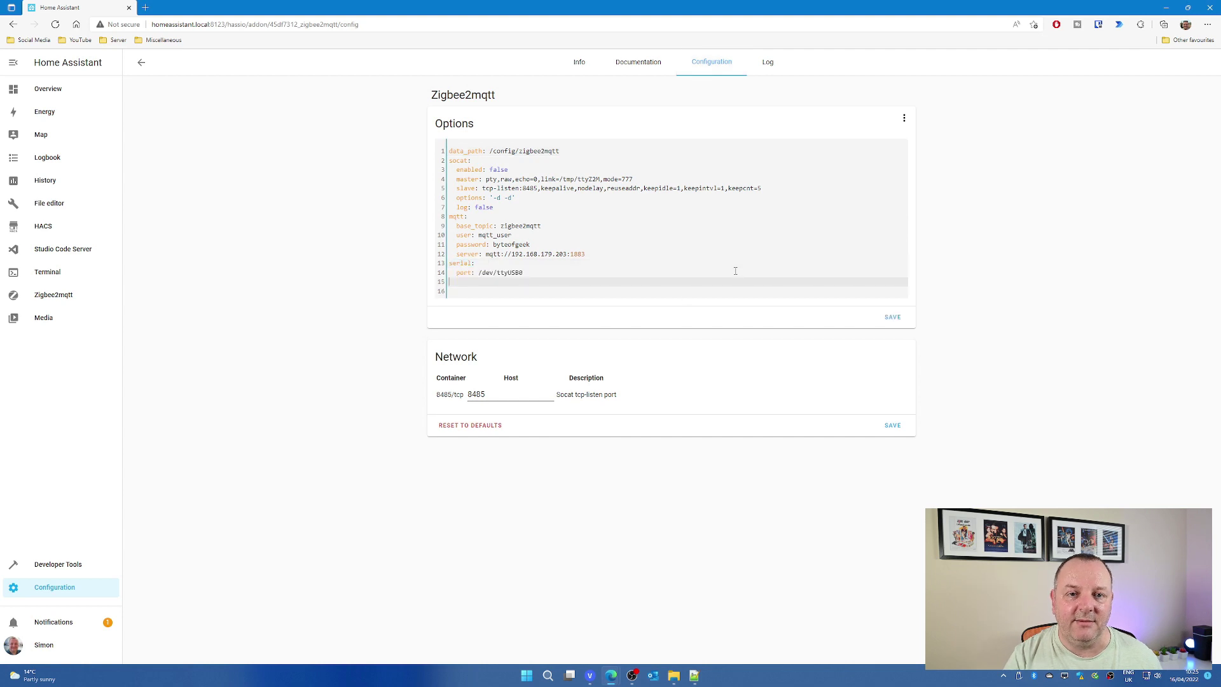
pyautogui.press('Delete')
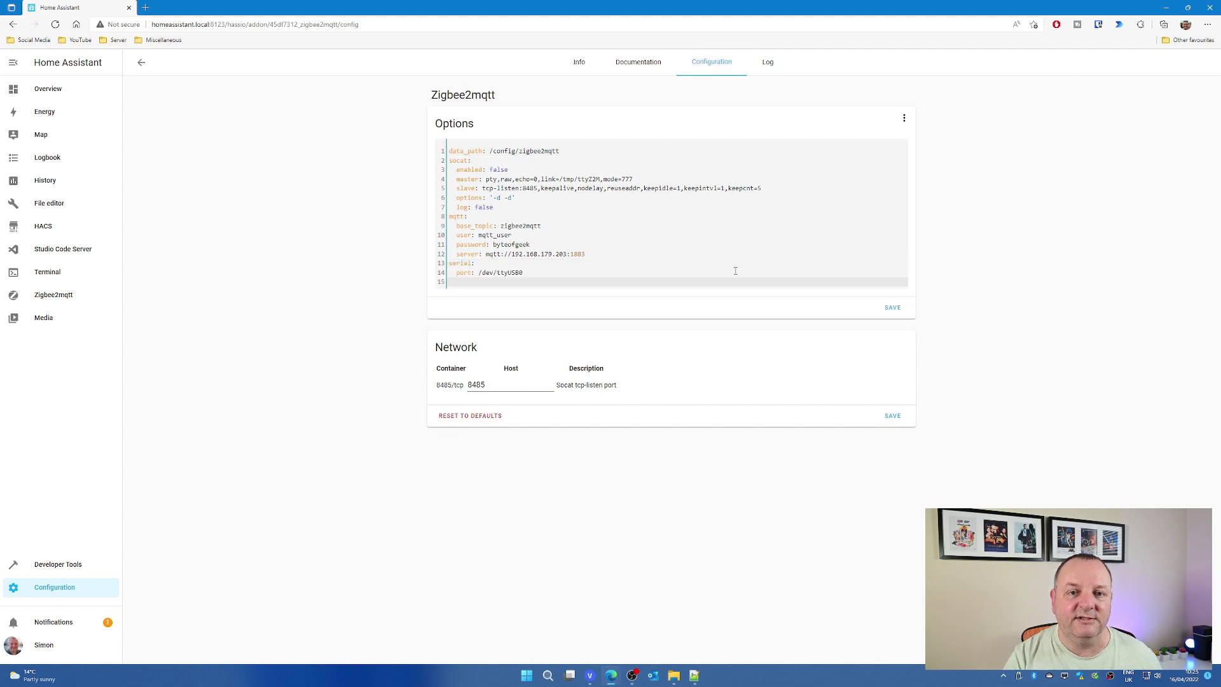
pyautogui.click(893, 307)
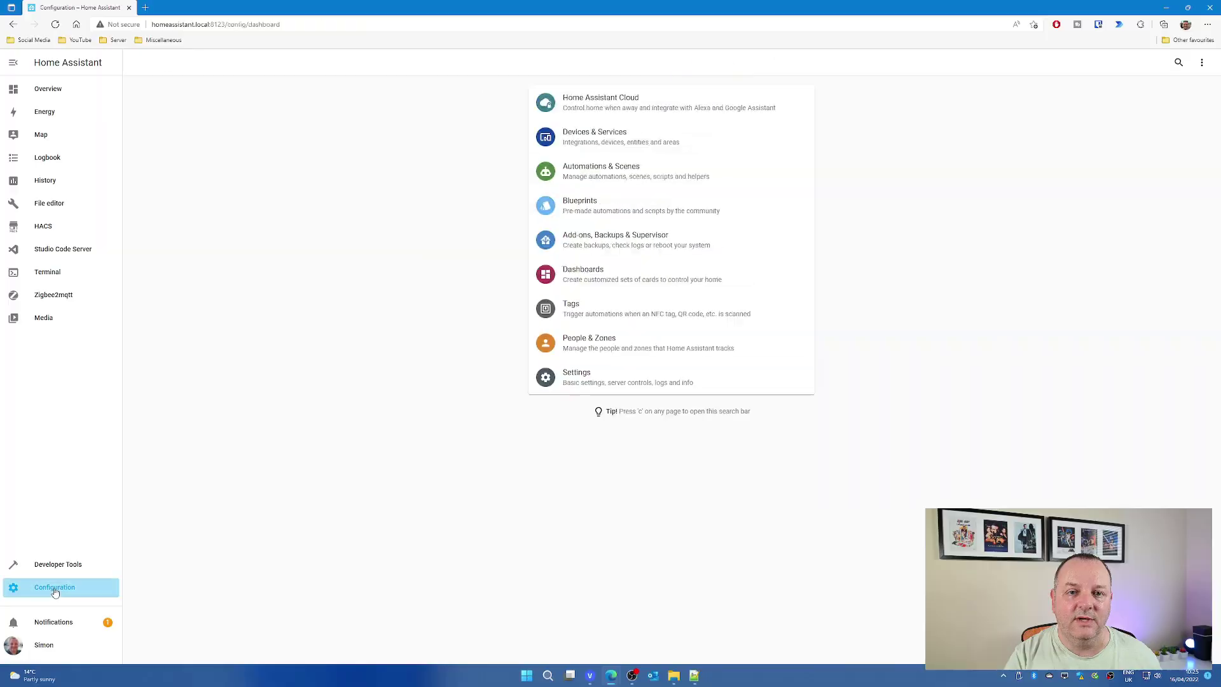
# Start the Mosquitto broker add-on.
pyautogui.click(623, 233)
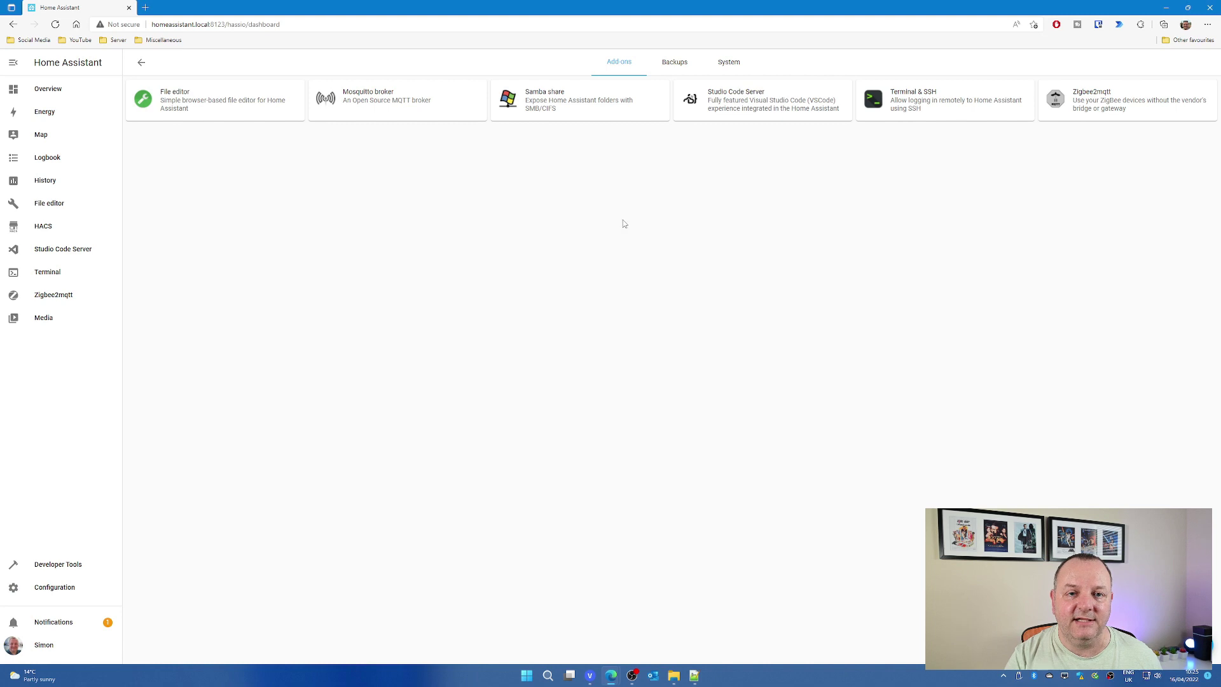
pyautogui.click(401, 102)
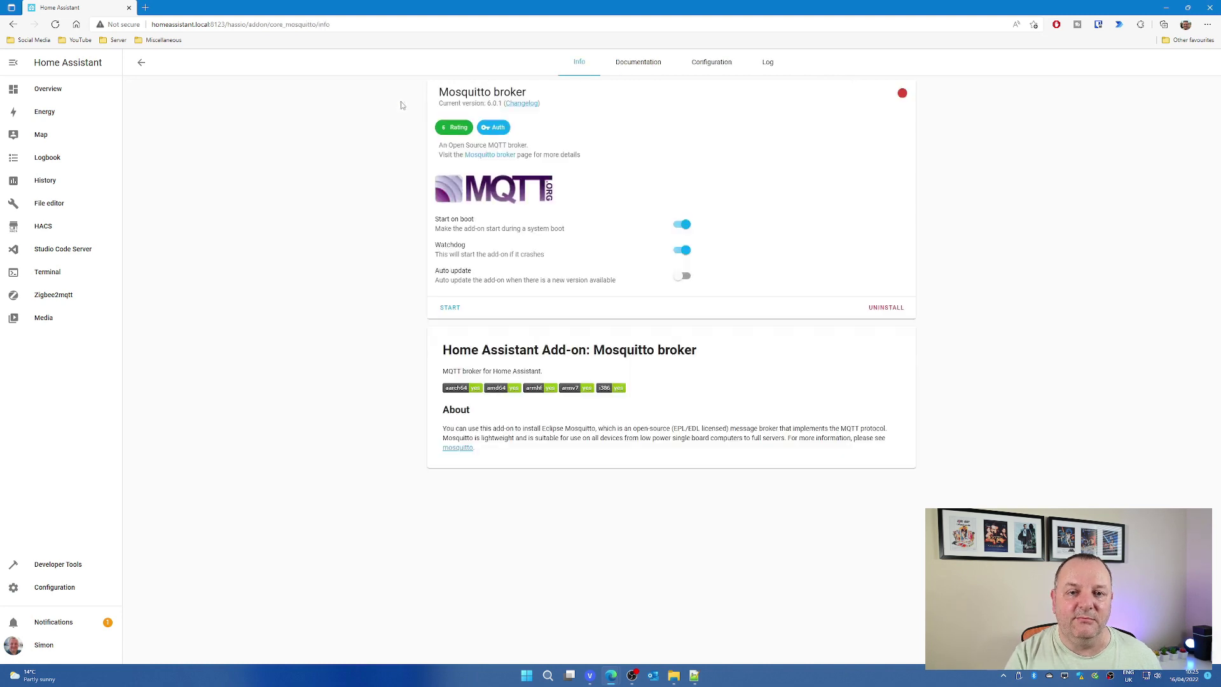
pyautogui.click(448, 310)
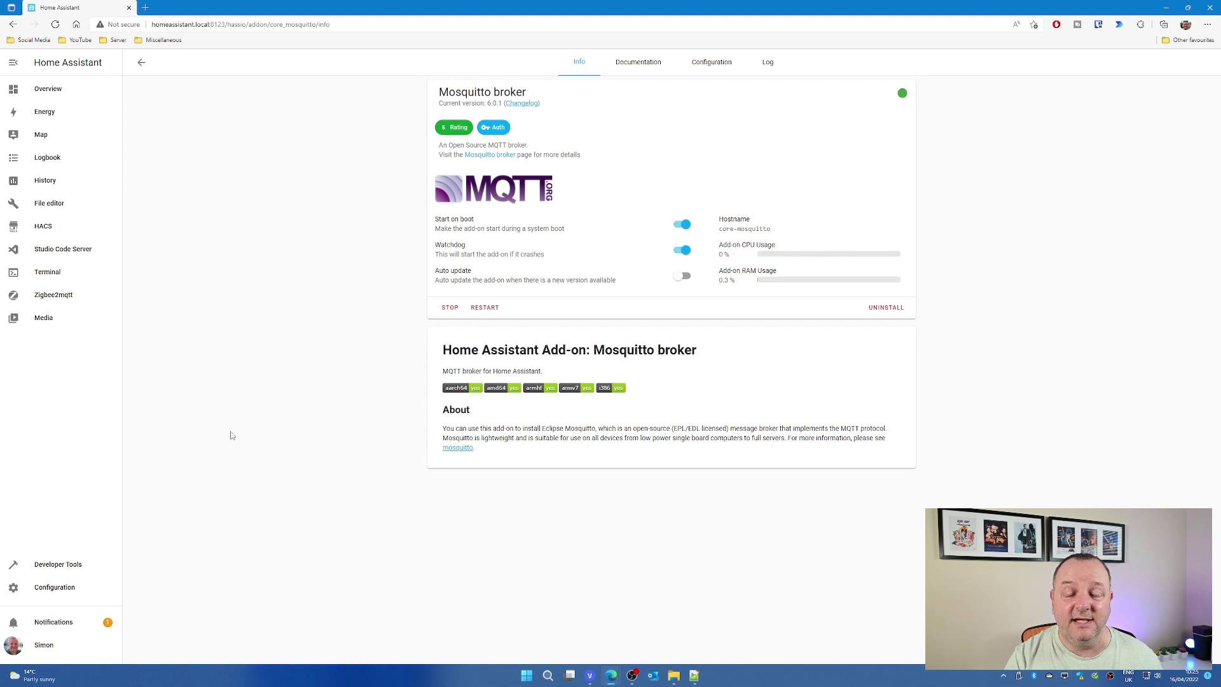
# Start the Zigbee2mqtt add-on.
pyautogui.click(66, 591)
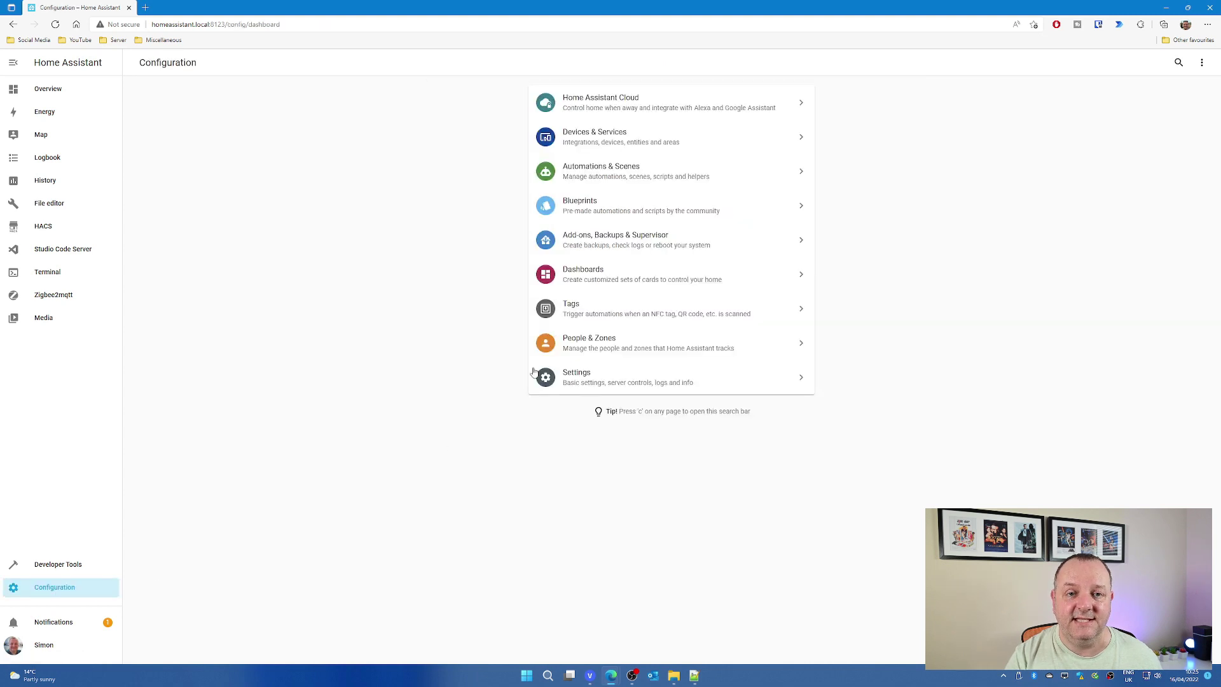
pyautogui.click(627, 245)
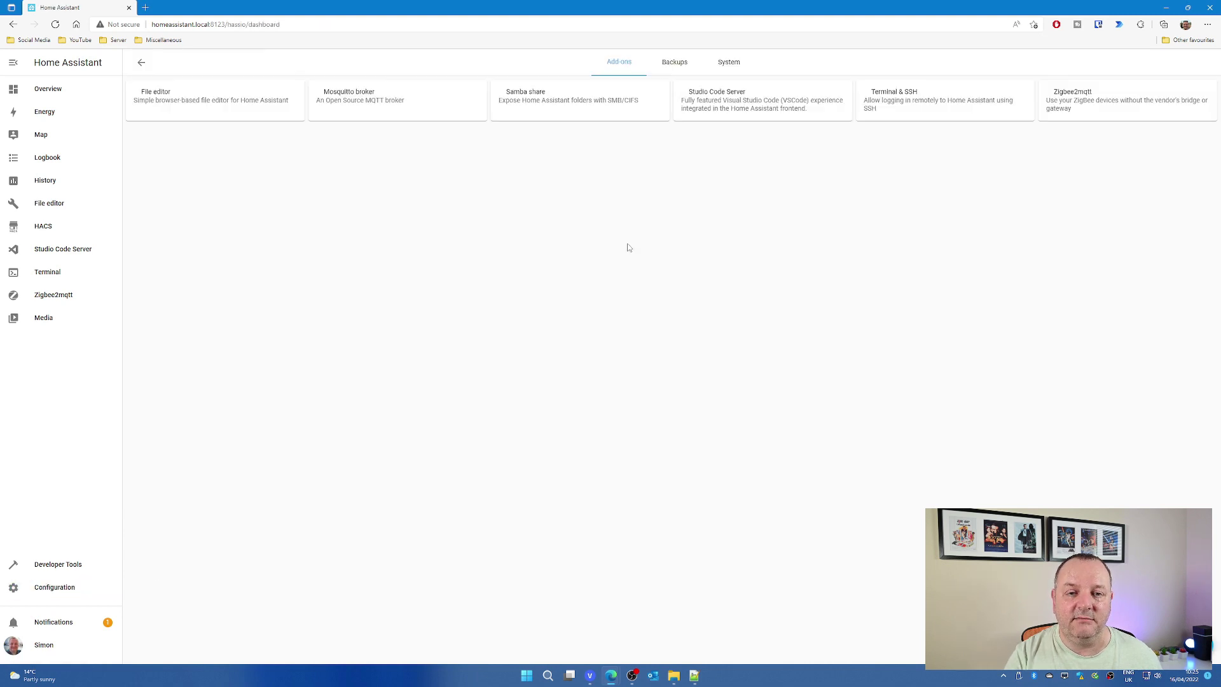
pyautogui.click(1071, 121)
pyautogui.click(463, 337)
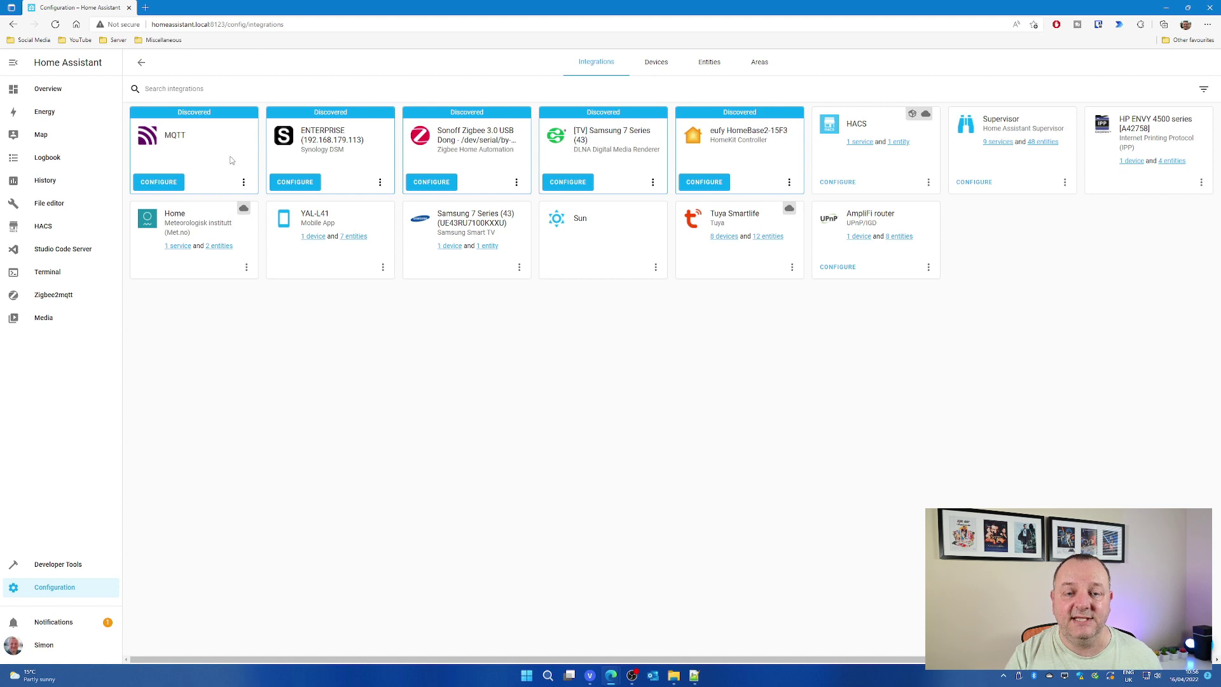
# Begin configuring the discovered MQTT integration from its card.
pyautogui.click(159, 183)
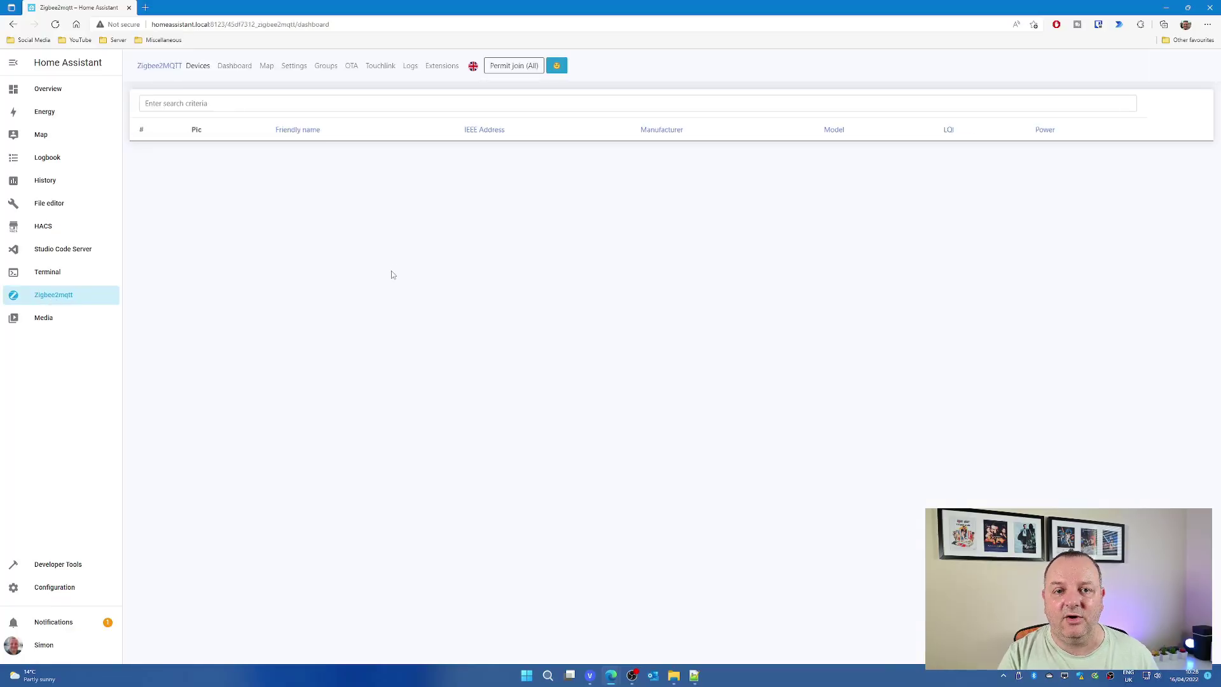
# Permit joining so the Xiaomi Aqara E1 door sensor pairs, check the network map, then open its details.
pyautogui.click(503, 70)
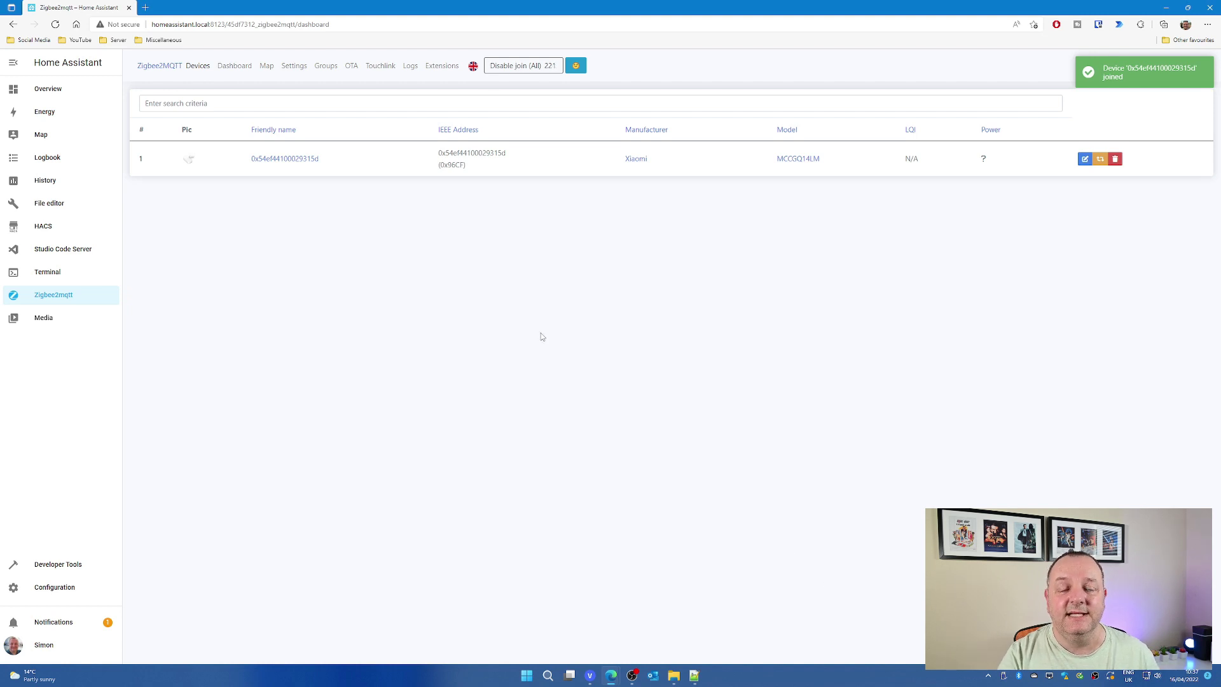
pyautogui.click(266, 66)
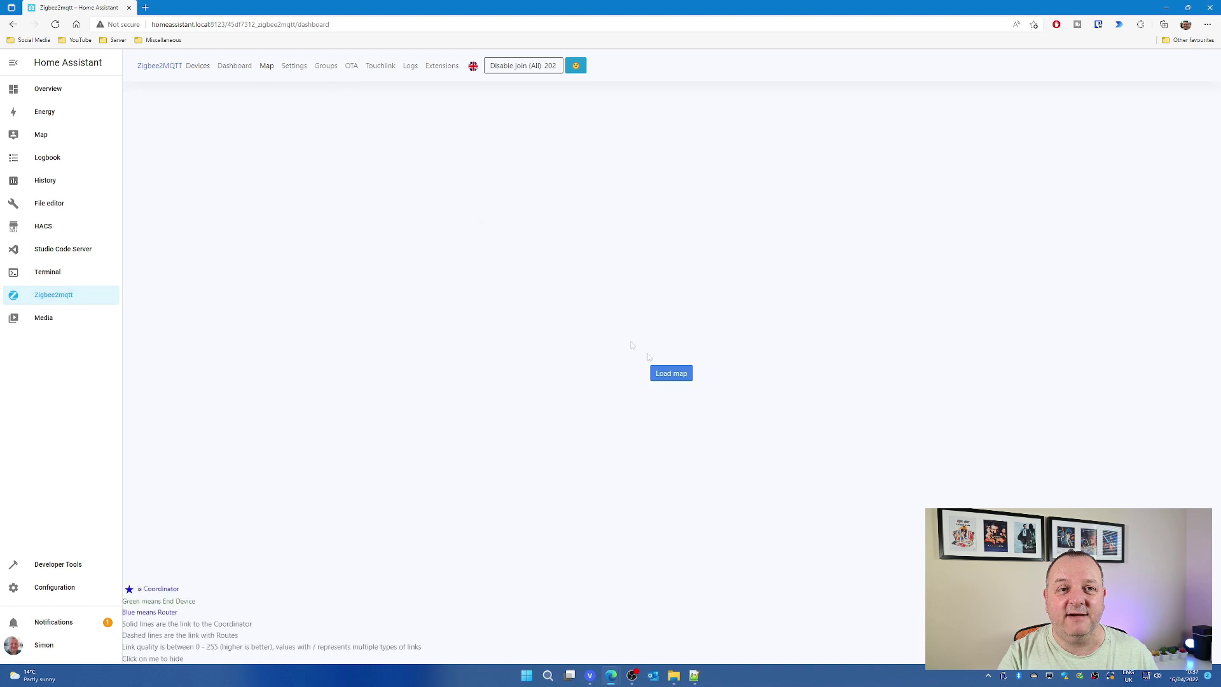
pyautogui.click(657, 374)
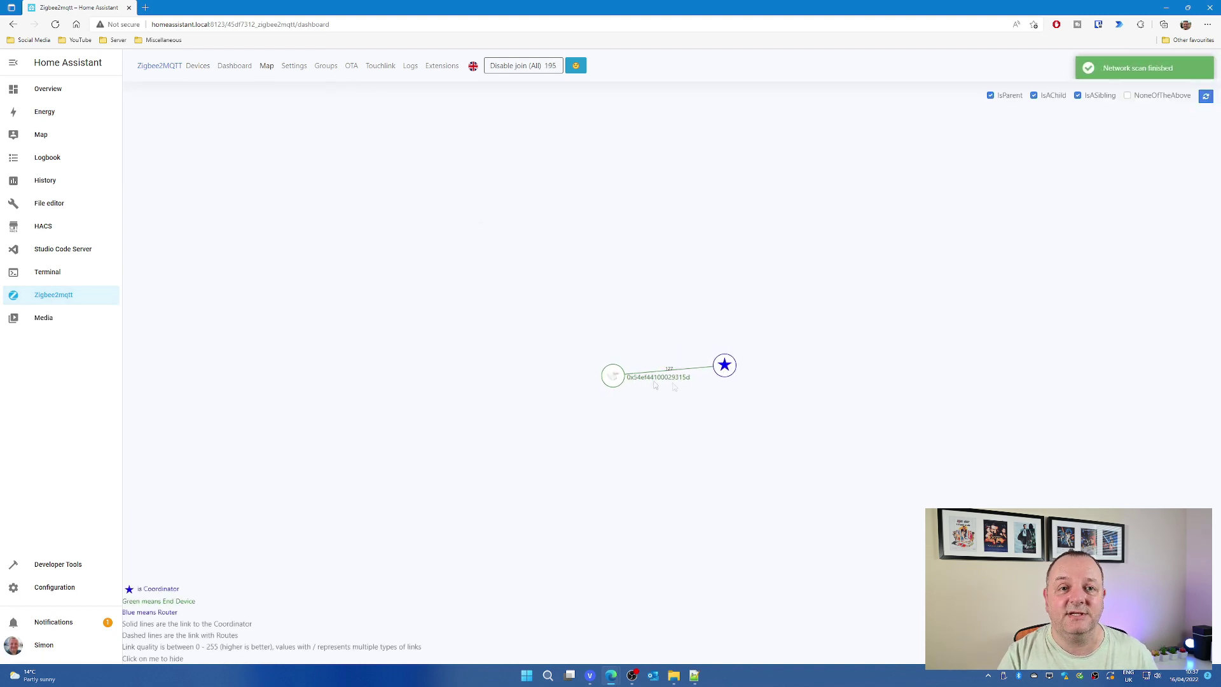
pyautogui.click(197, 67)
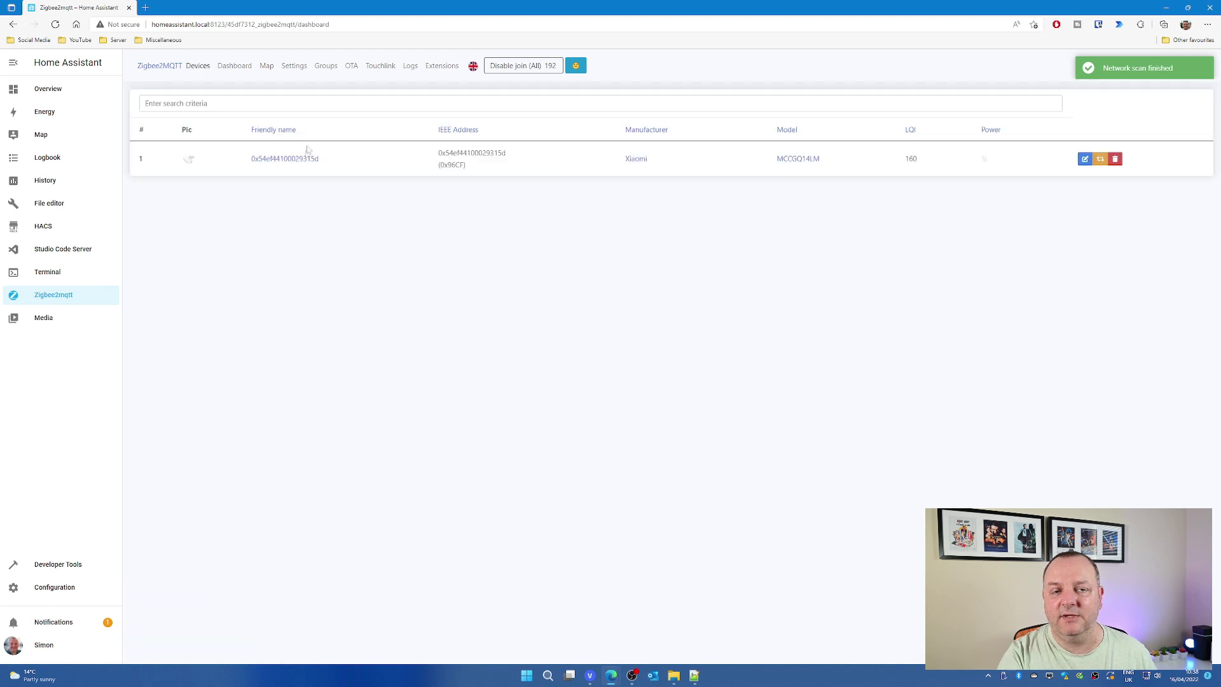
pyautogui.click(305, 159)
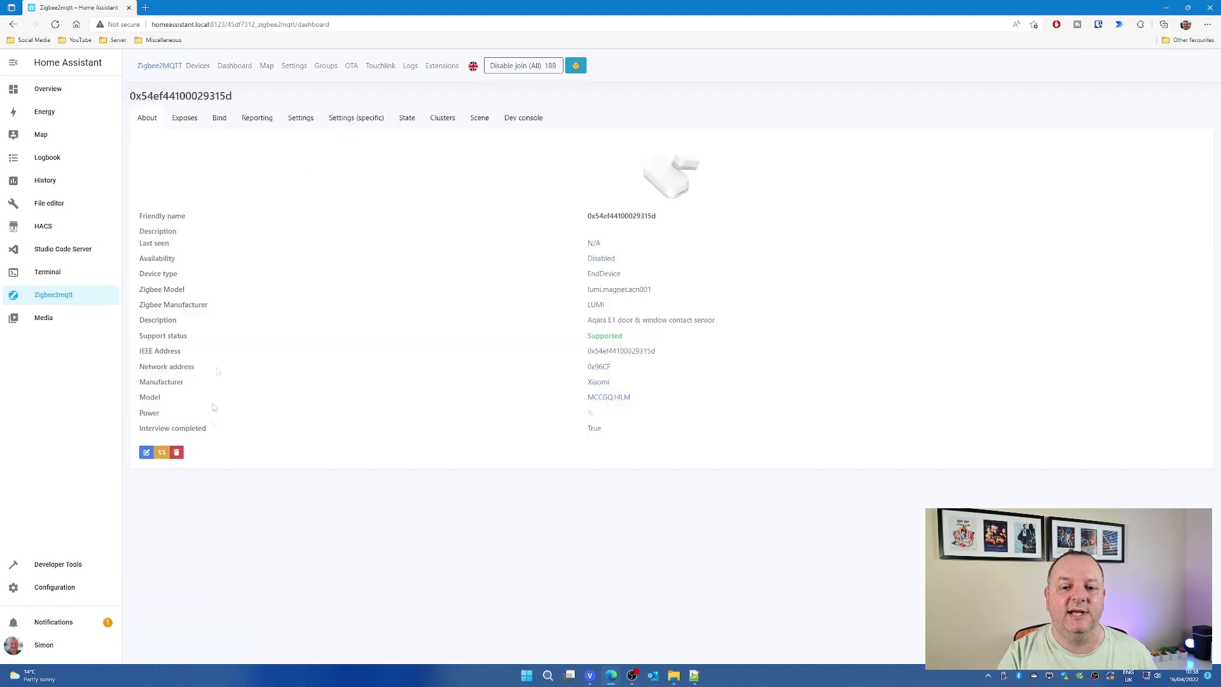
# Rename the door sensor's friendly name to 'Aqara Door Sensor'.
pyautogui.click(146, 452)
pyautogui.doubleClick(633, 138)
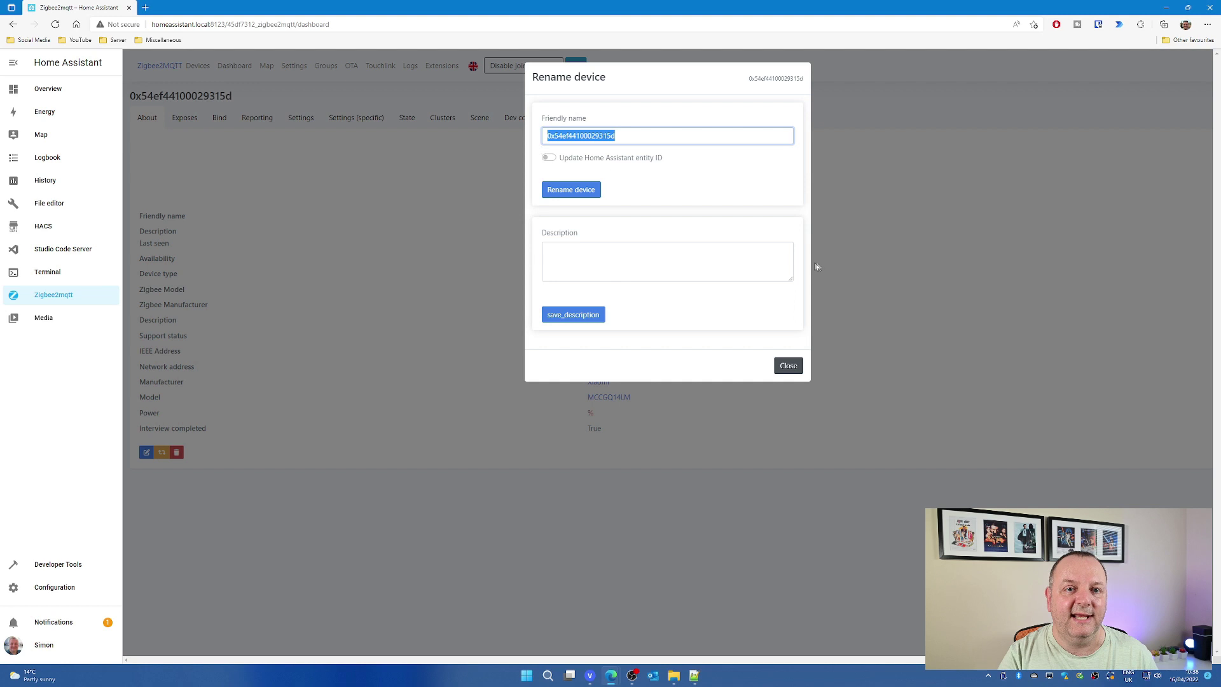
pyautogui.write('Aqara Door Sensor')
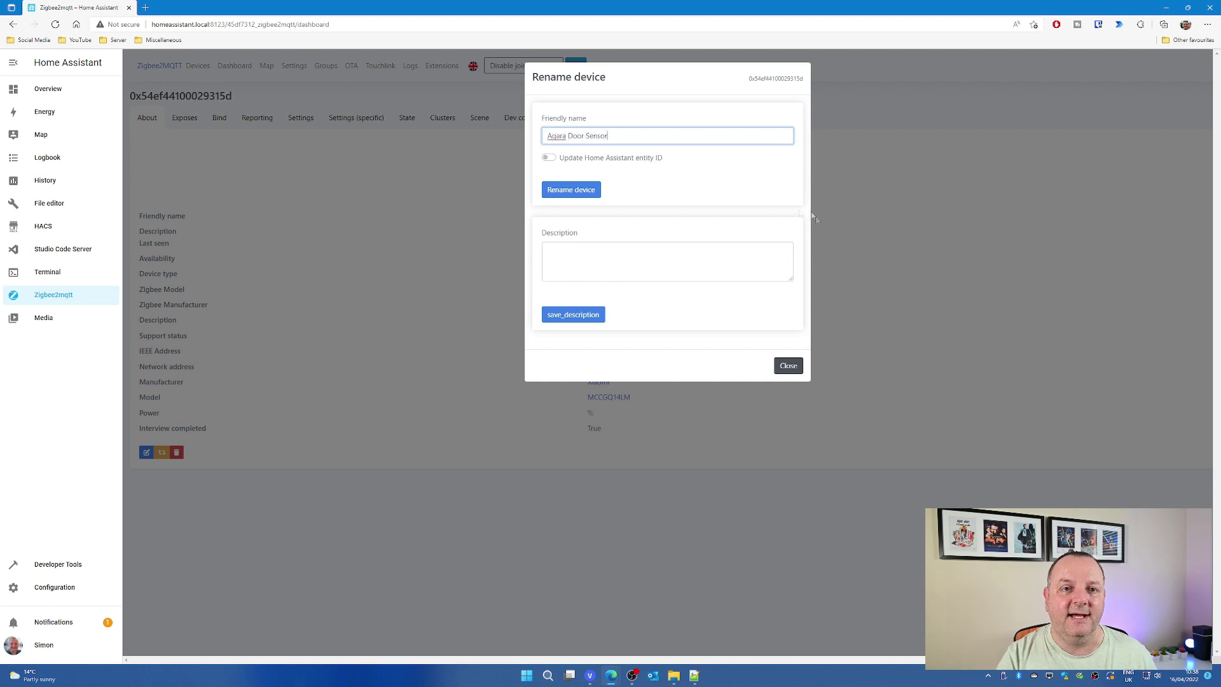
pyautogui.click(571, 189)
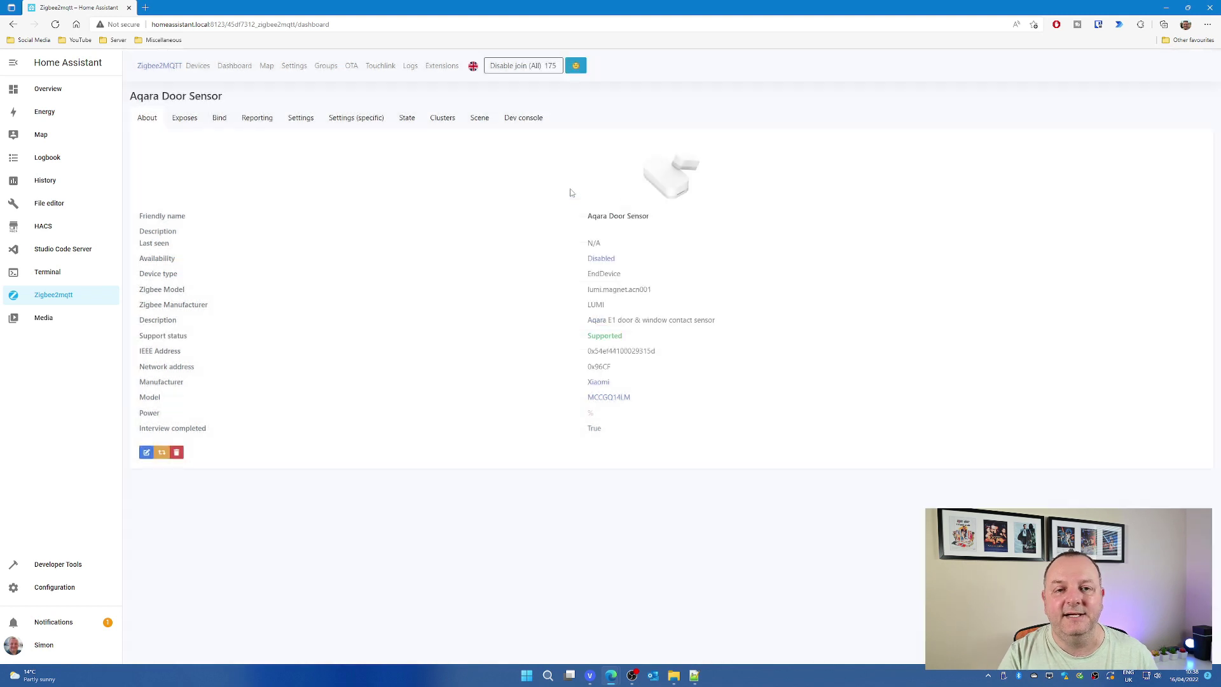
# Rename the Xiaomi WSDCGQ11LM temperature sensor to 'Aqara Temperature Sensor'.
pyautogui.click(197, 68)
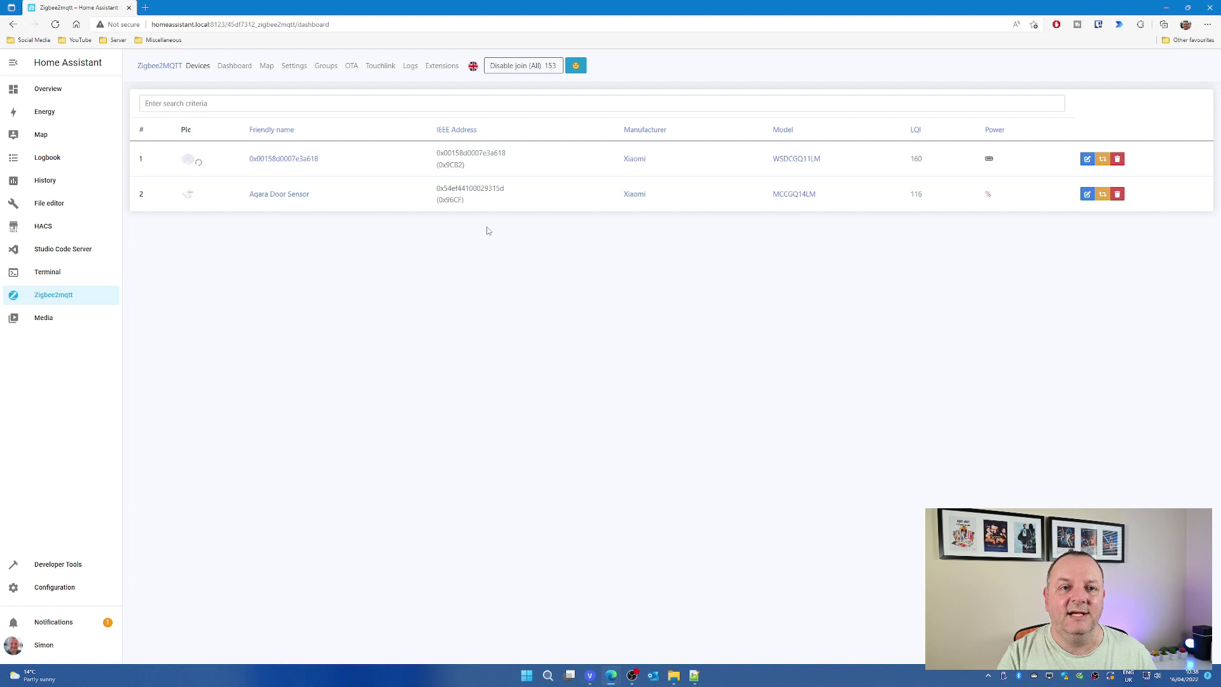
pyautogui.click(295, 159)
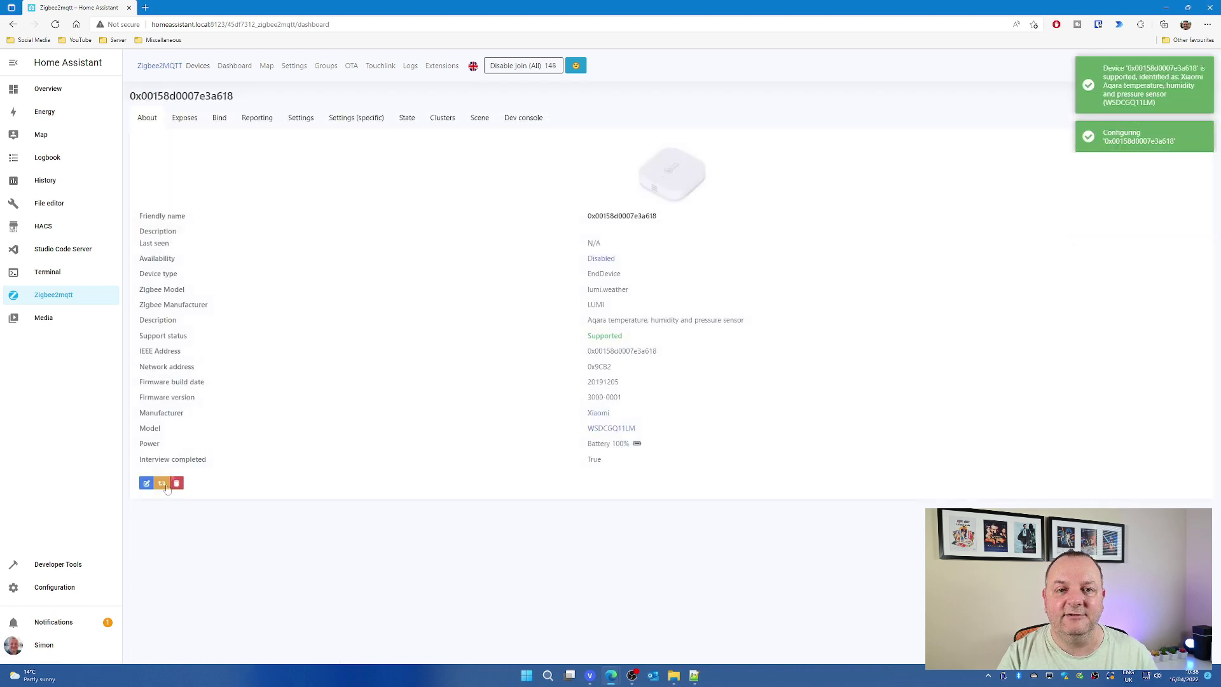
pyautogui.click(146, 483)
pyautogui.moveTo(620, 135); pyautogui.dragTo(543, 135)
pyautogui.write('Aqara Temperature Sensor')
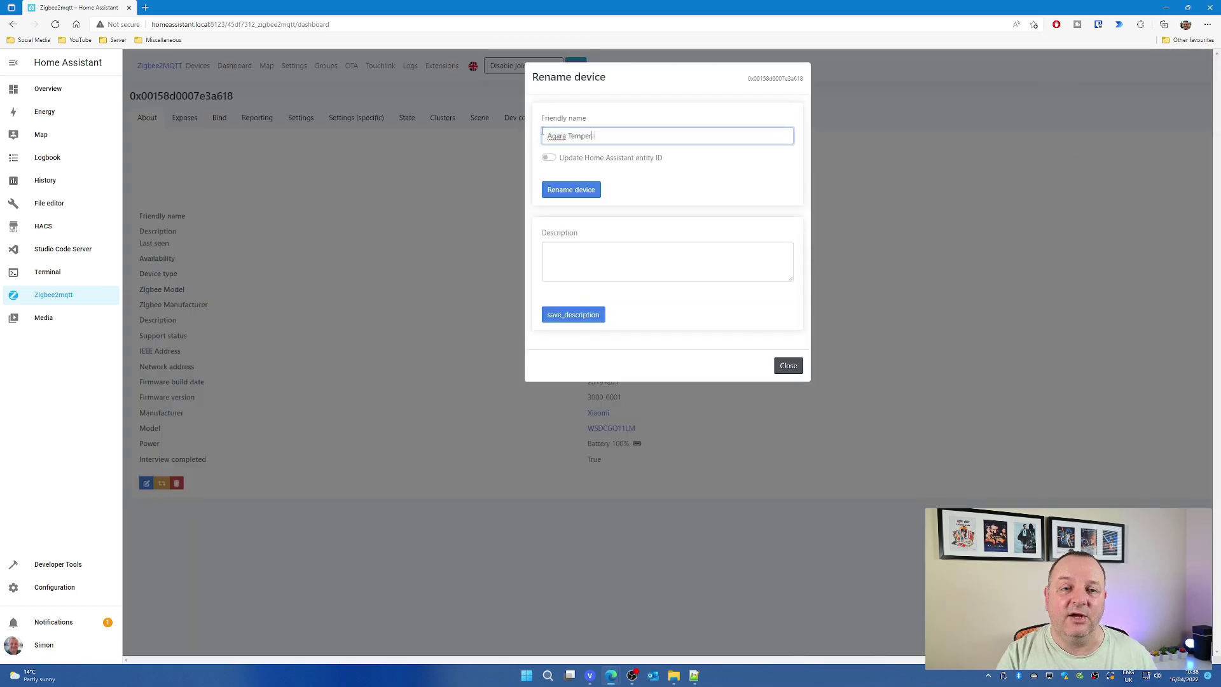
pyautogui.click(571, 189)
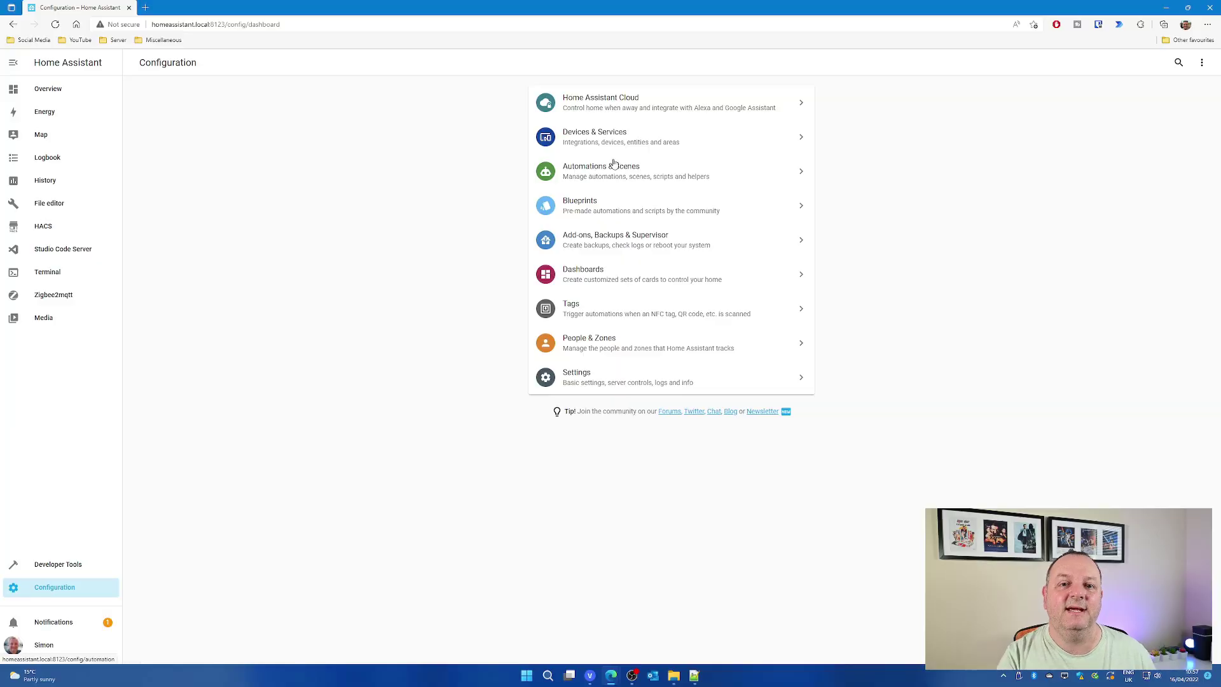
# List the Mosquitto broker's 2 MQTT devices, Aqara Door Sensor and Aqara Temperature Sensor.
pyautogui.click(615, 138)
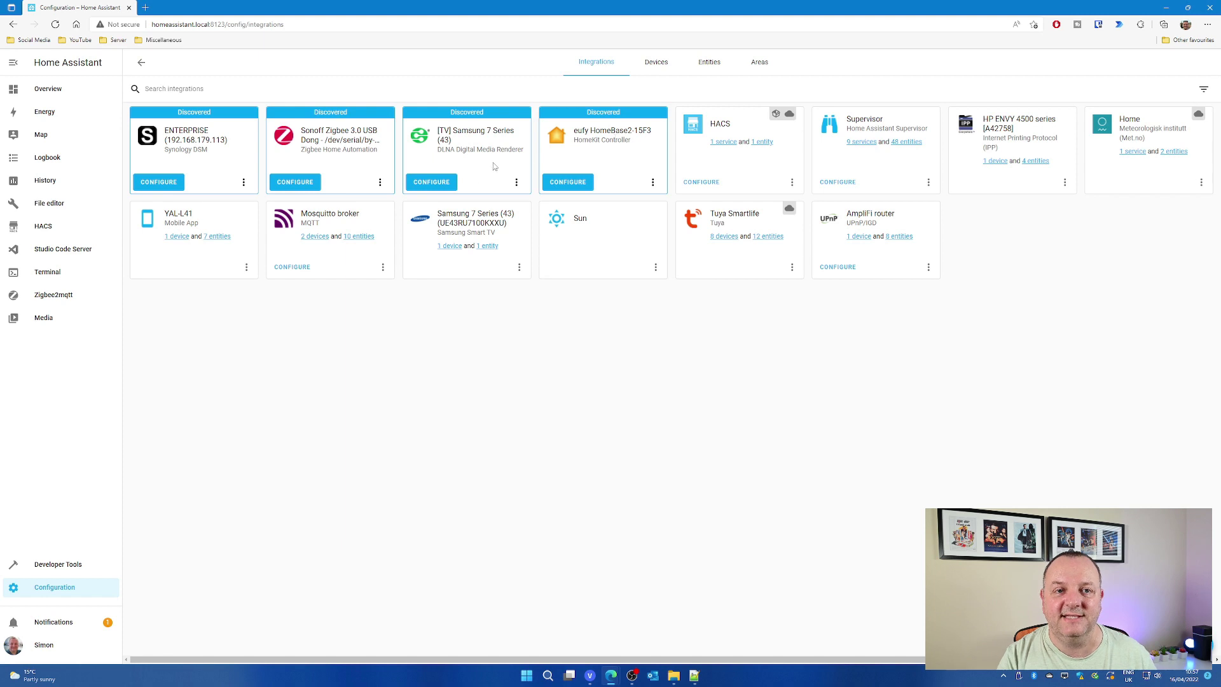
pyautogui.click(315, 237)
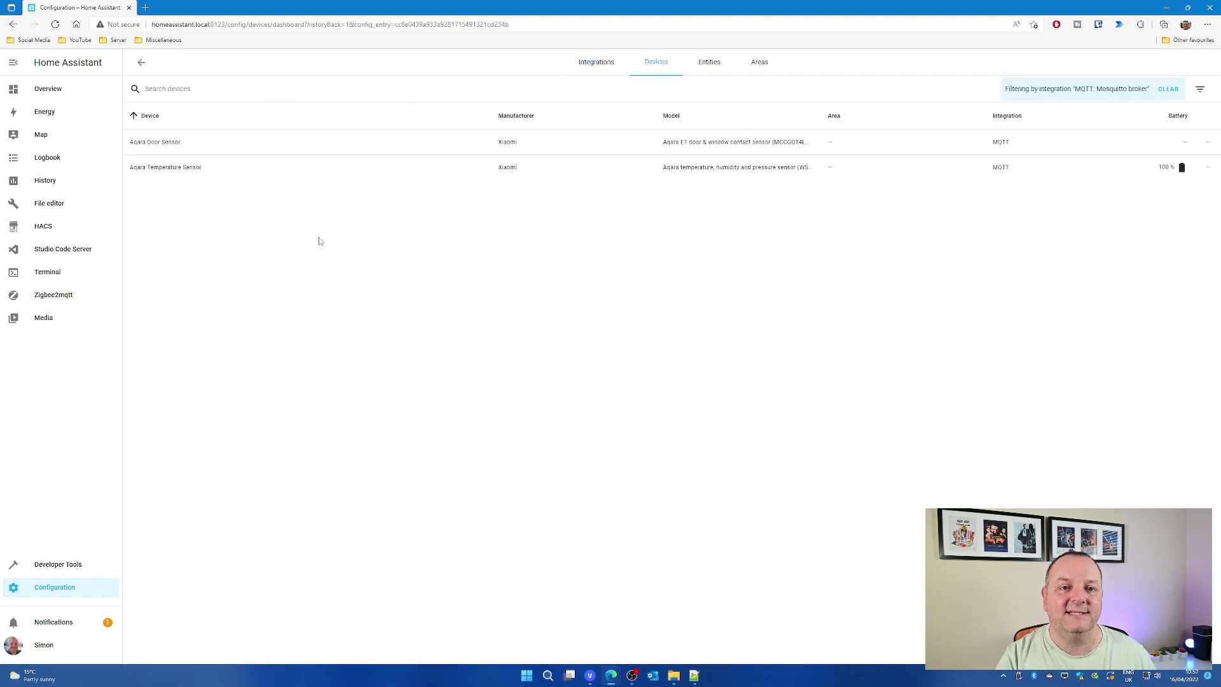